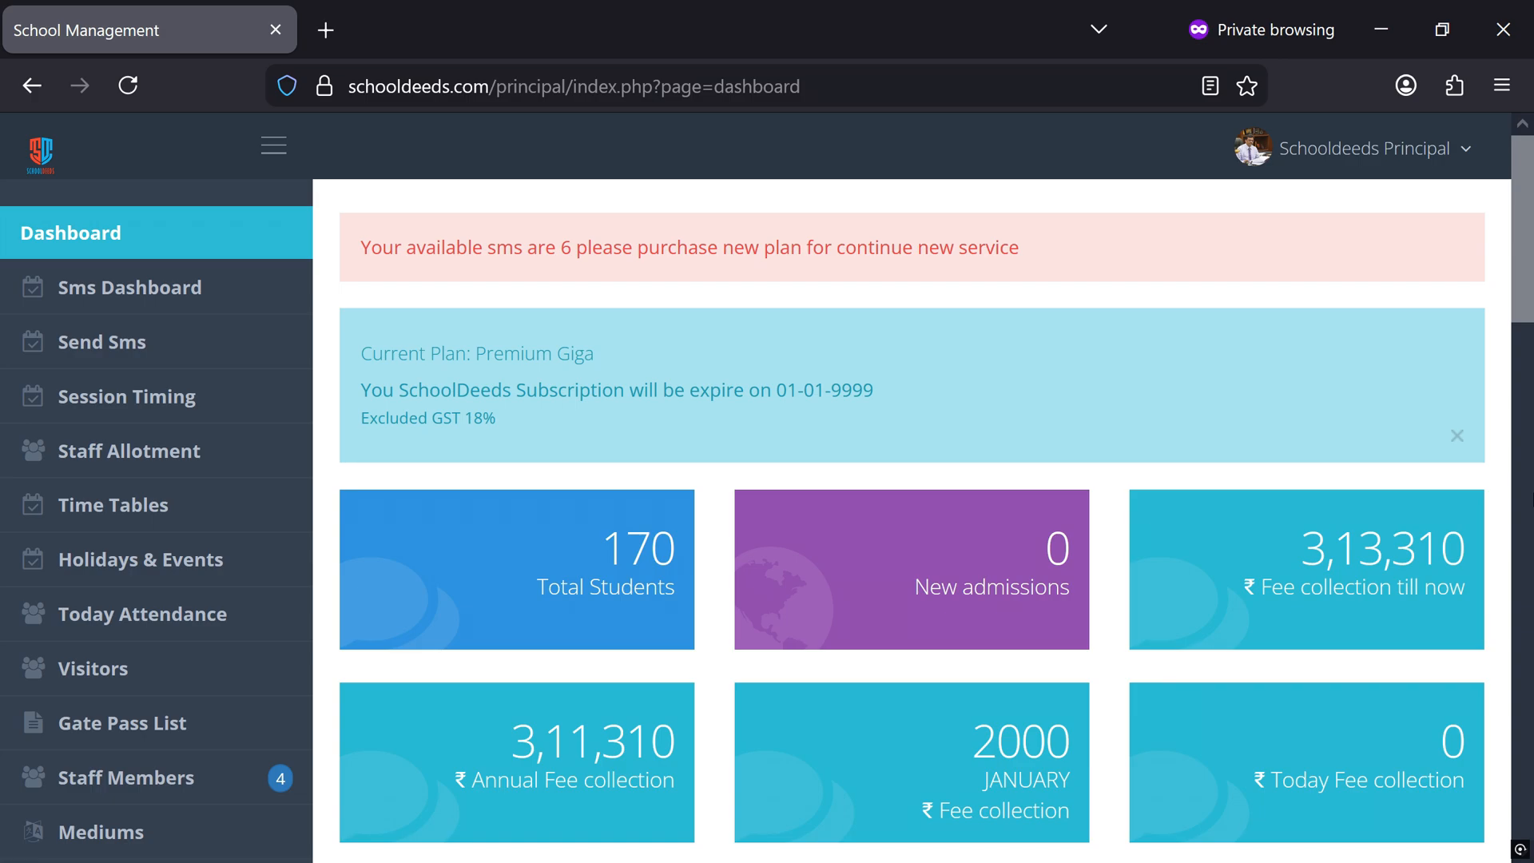
# Start a new Events holiday for staff and students named "special holiday", dated 23-01-2026
pyautogui.click(147, 586)
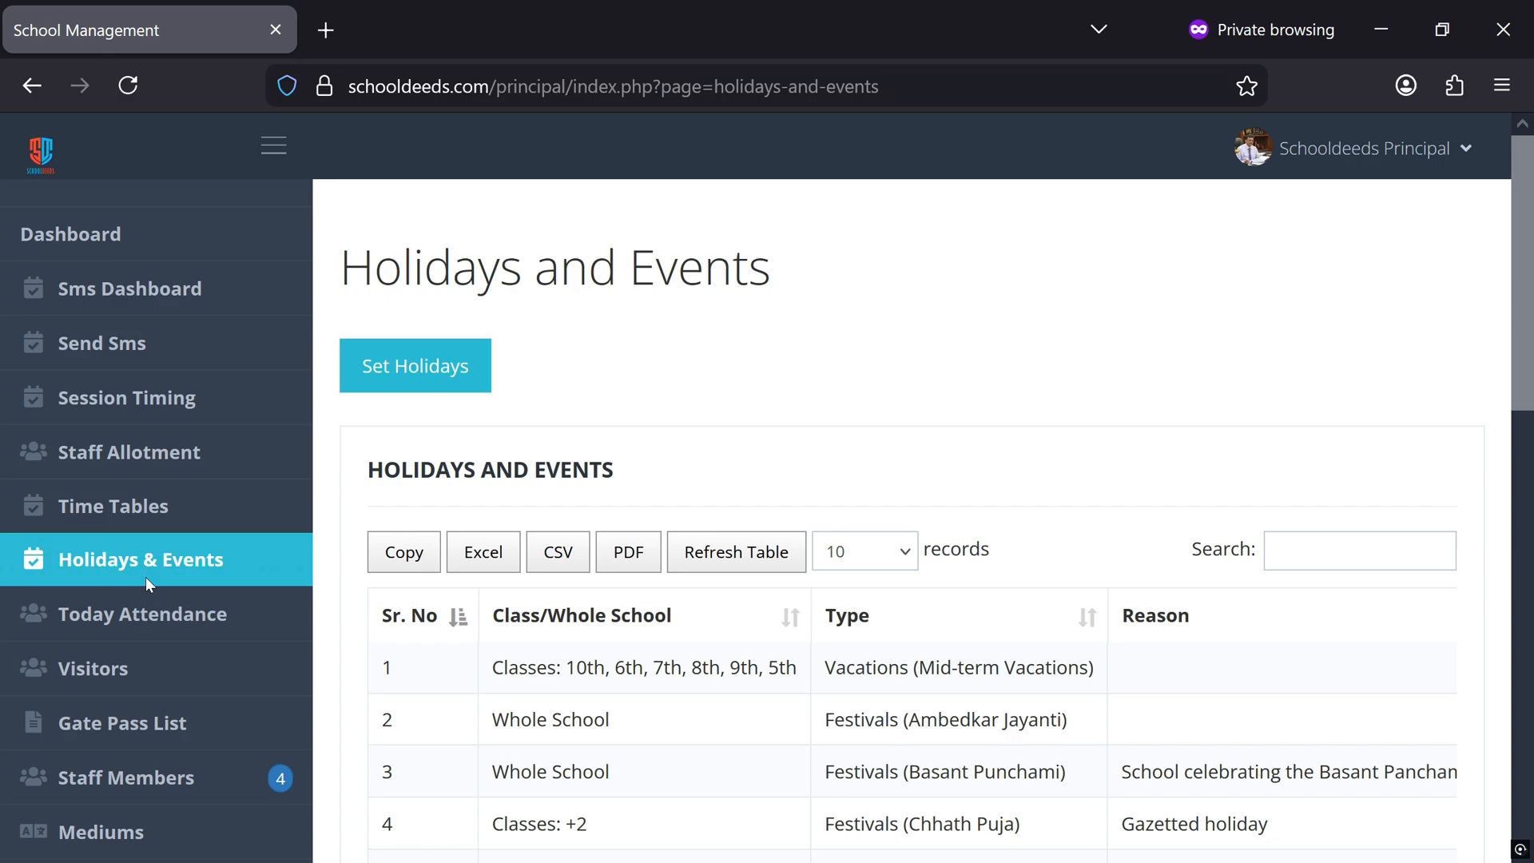
pyautogui.click(413, 390)
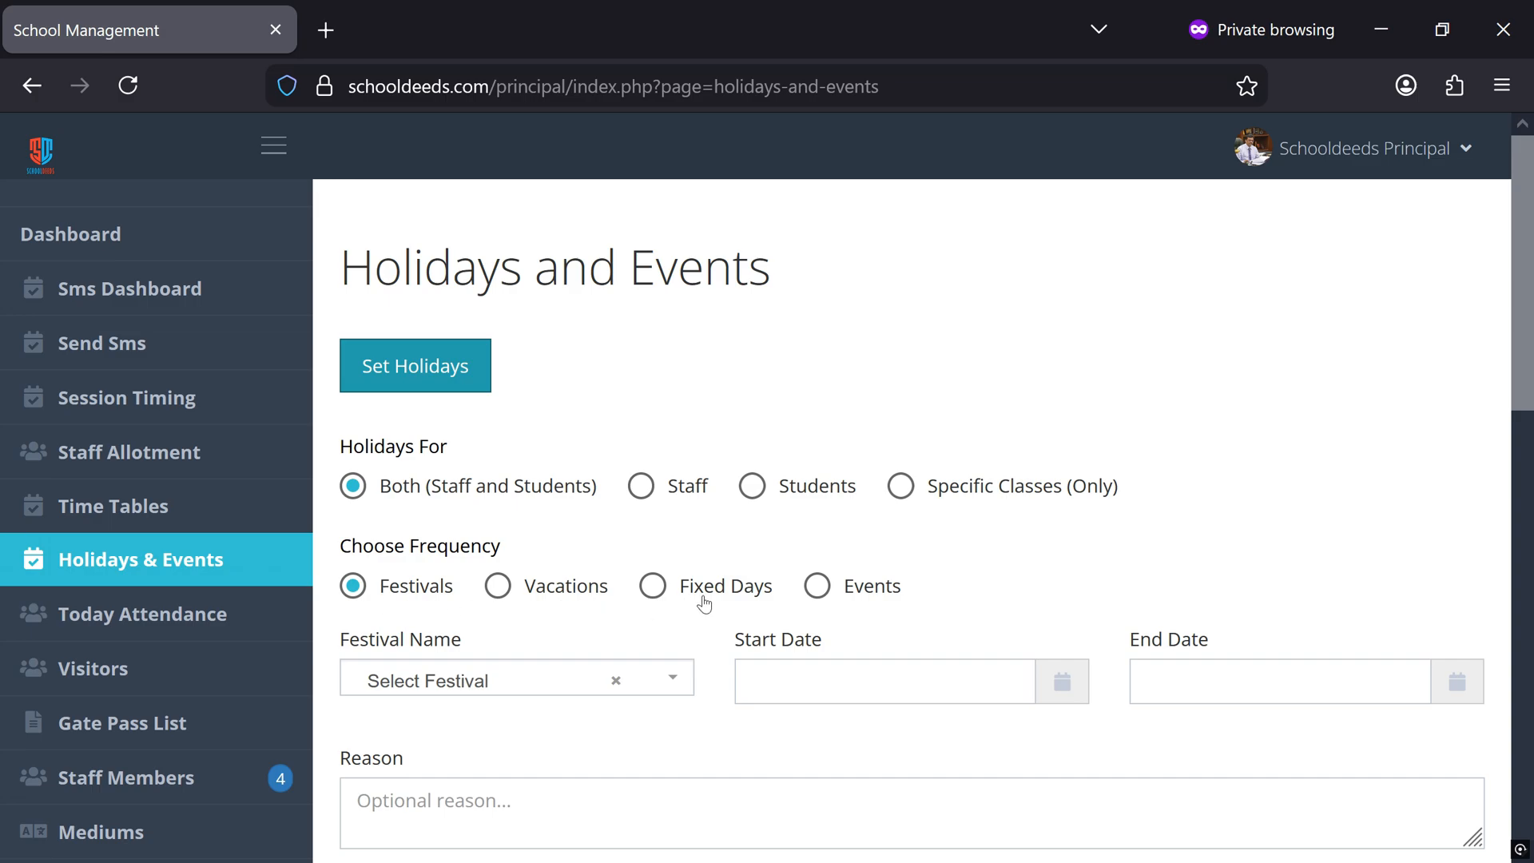
pyautogui.click(840, 594)
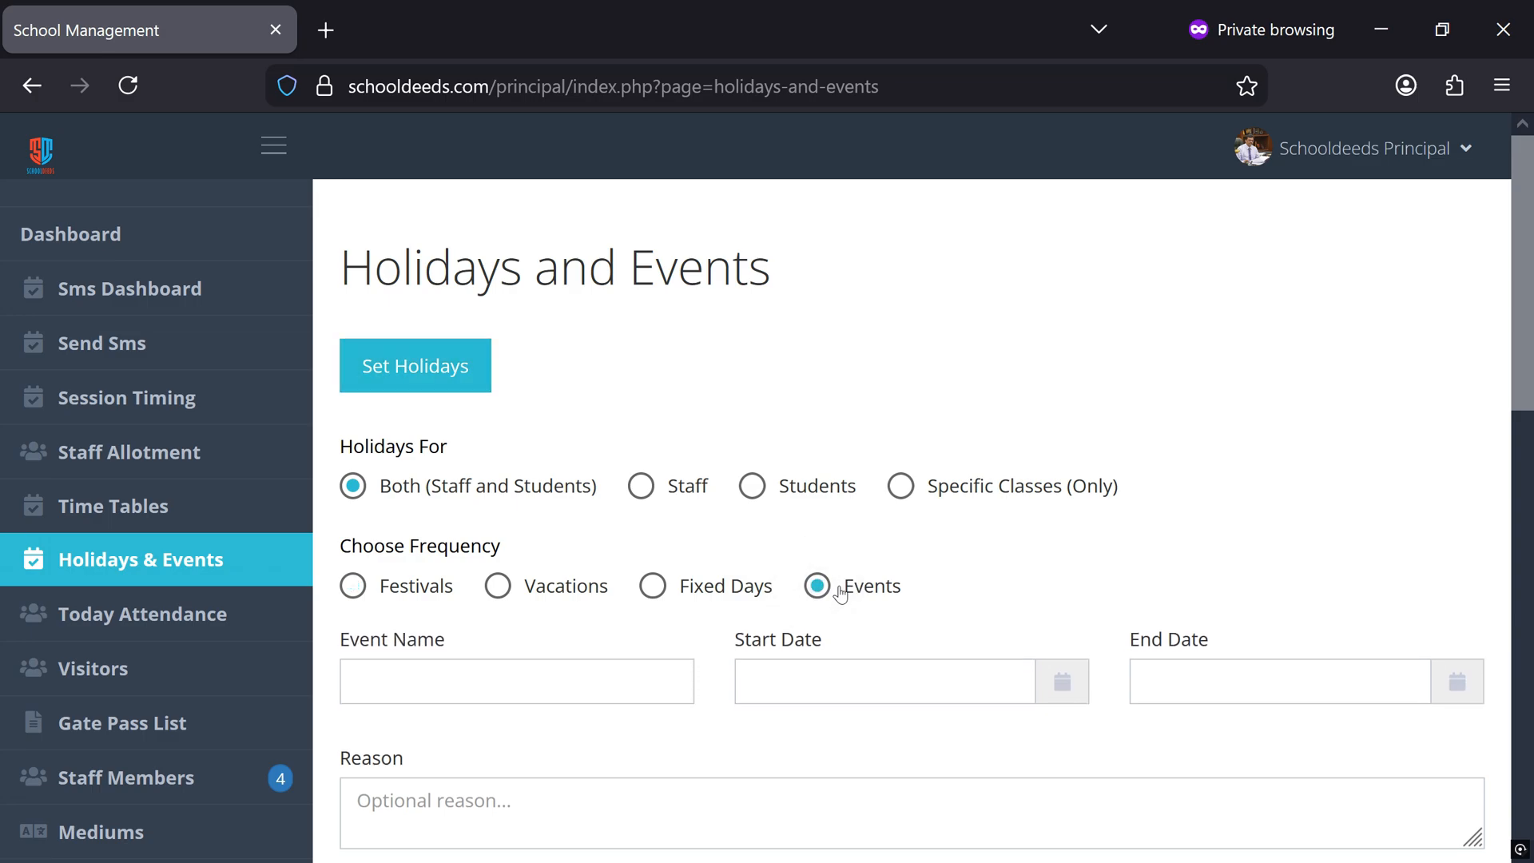
pyautogui.click(473, 675)
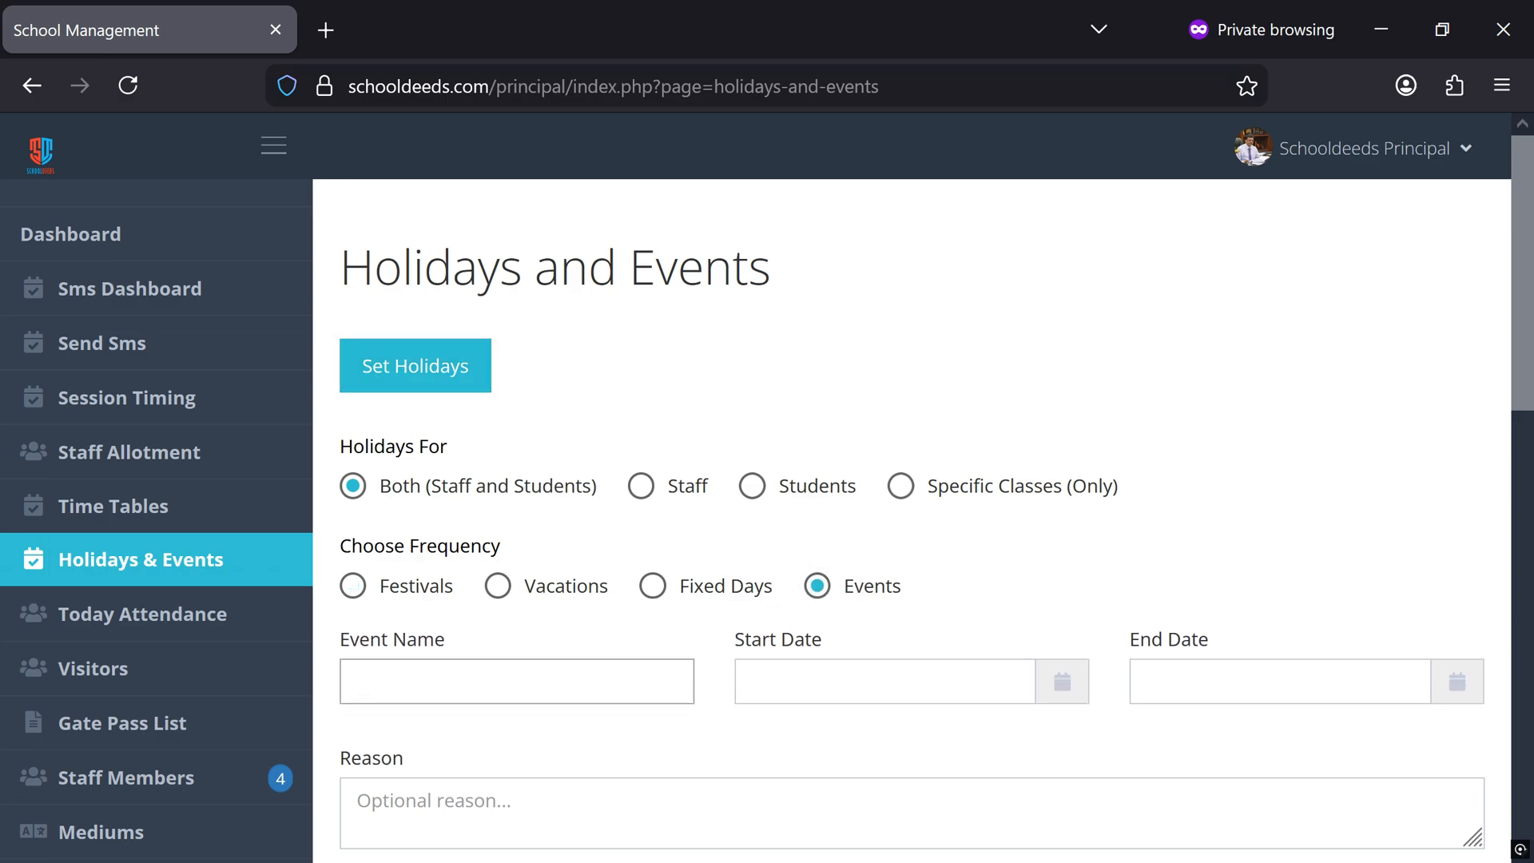
pyautogui.write('special holiday')
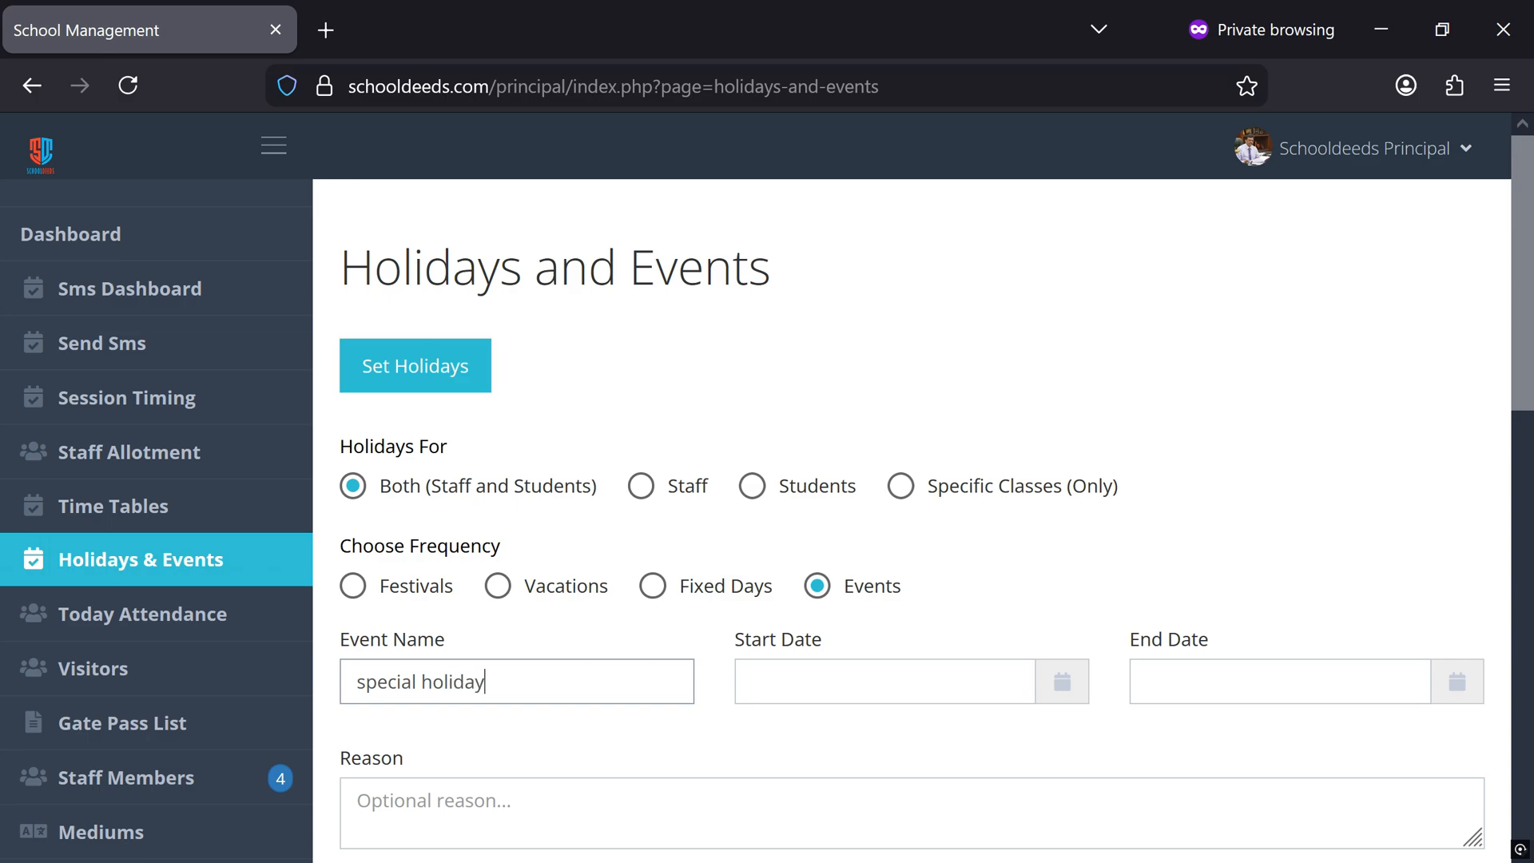
pyautogui.press('Tab')
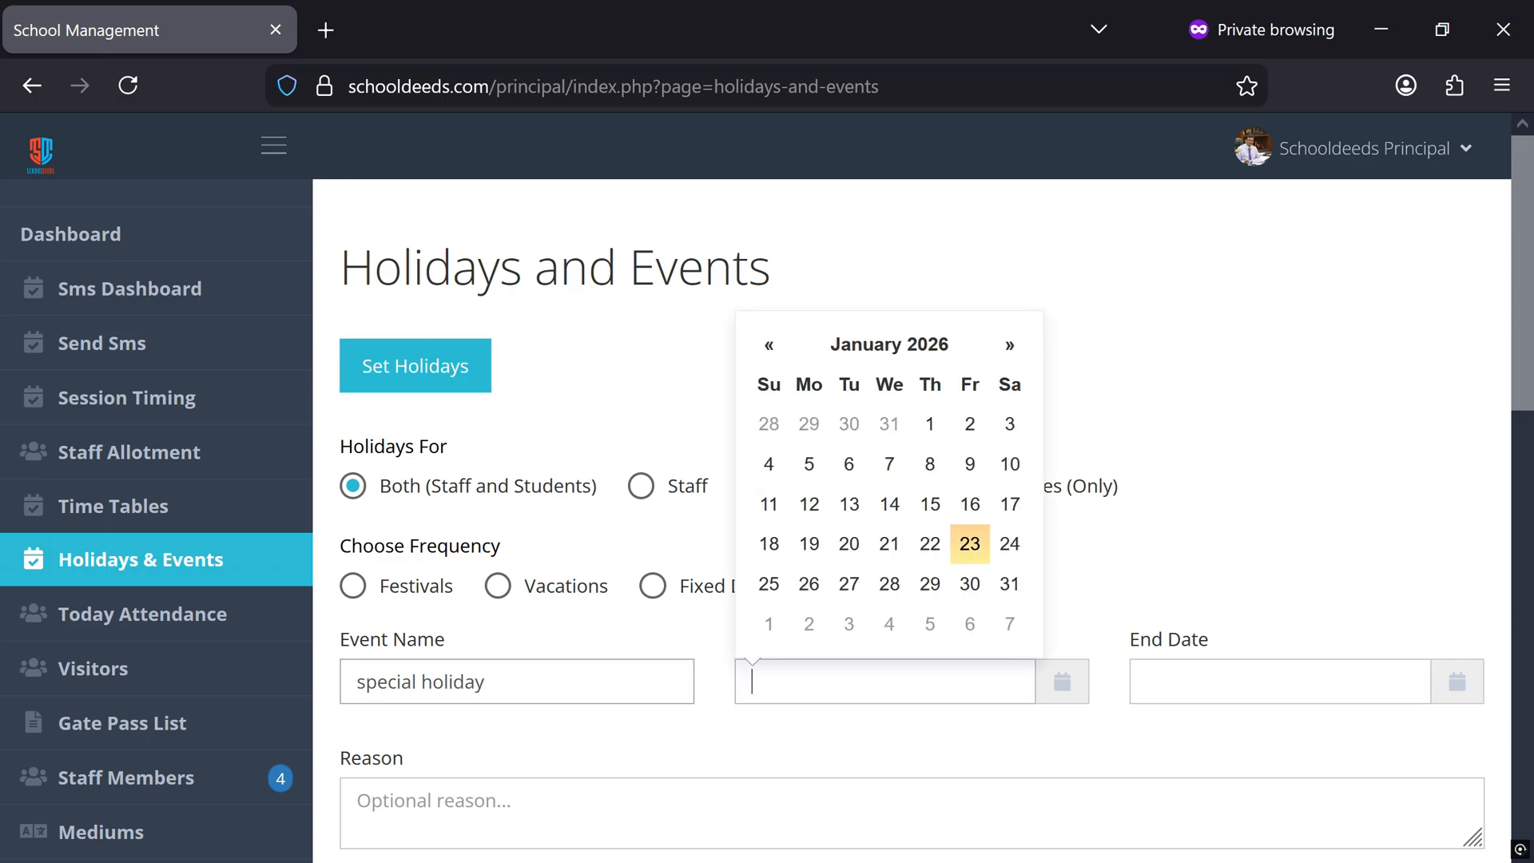
pyautogui.click(970, 543)
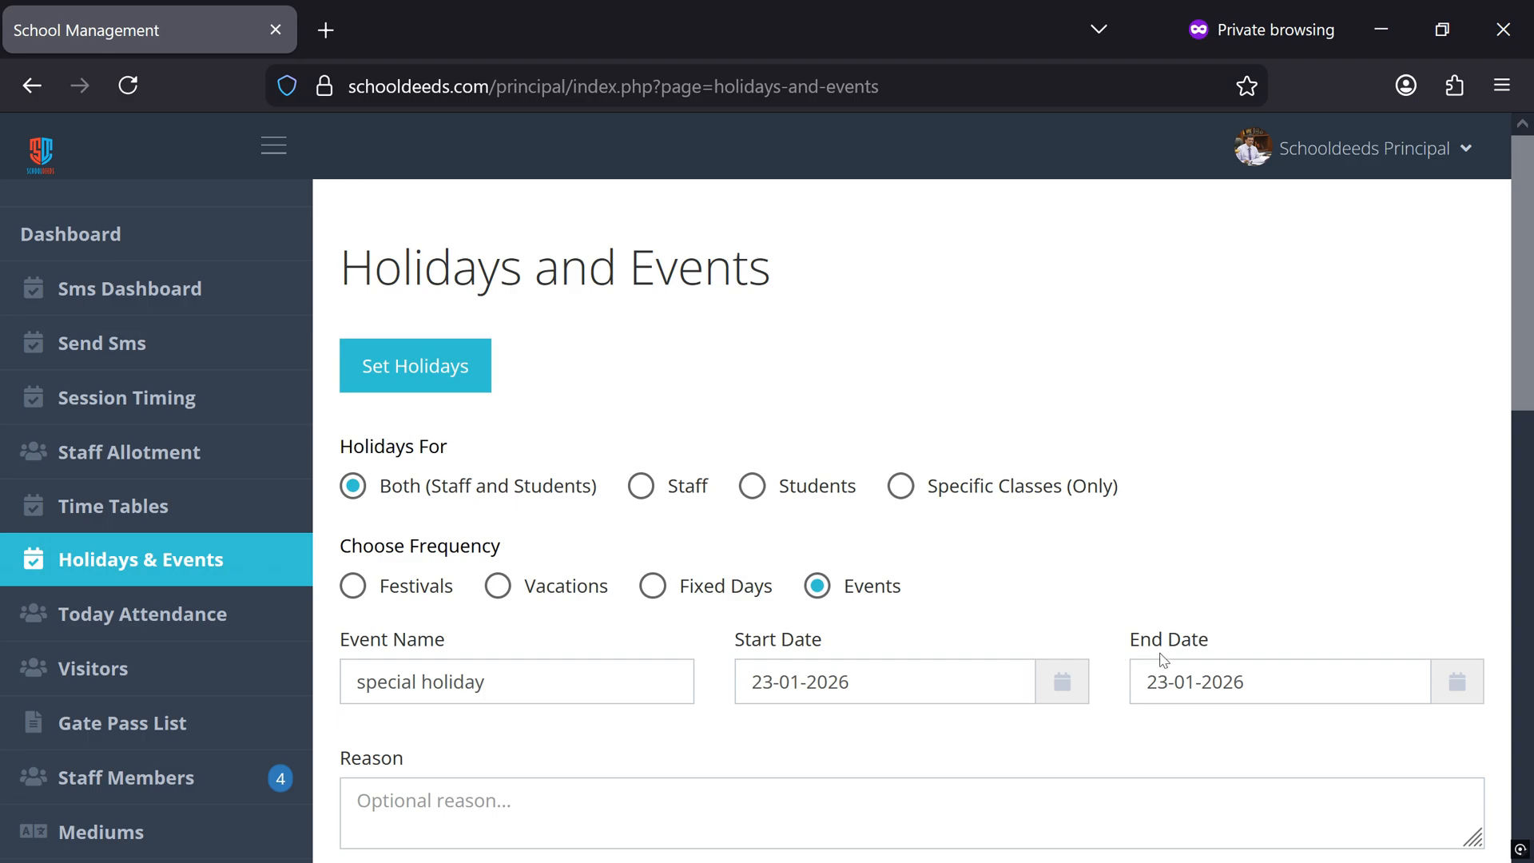
# Enter "special holiday" as the reason for the event and save it
pyautogui.scroll(-3, 647, 735)
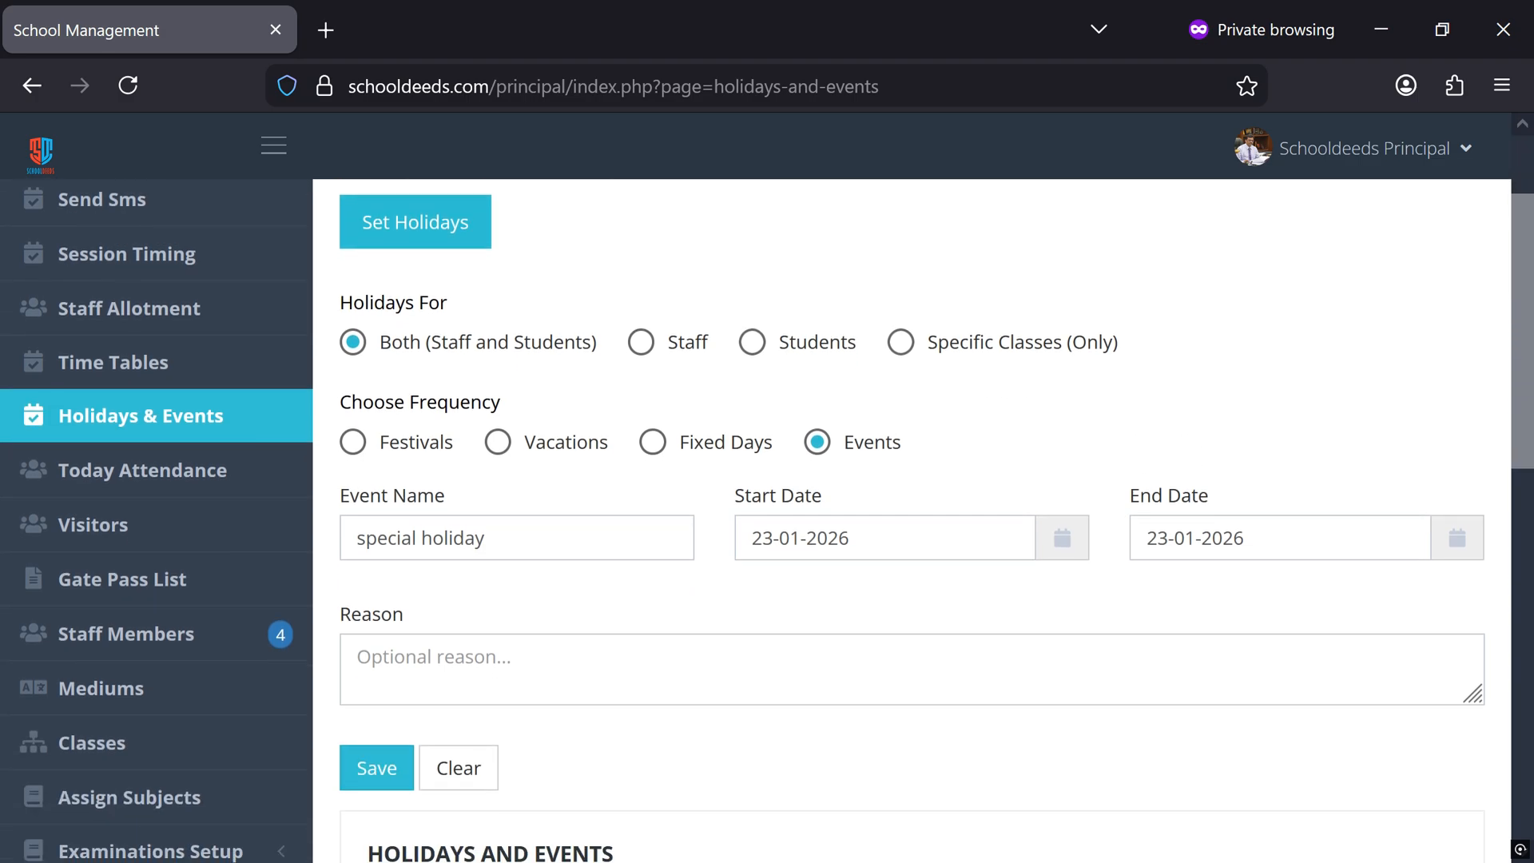
pyautogui.click(647, 671)
pyautogui.write('special')
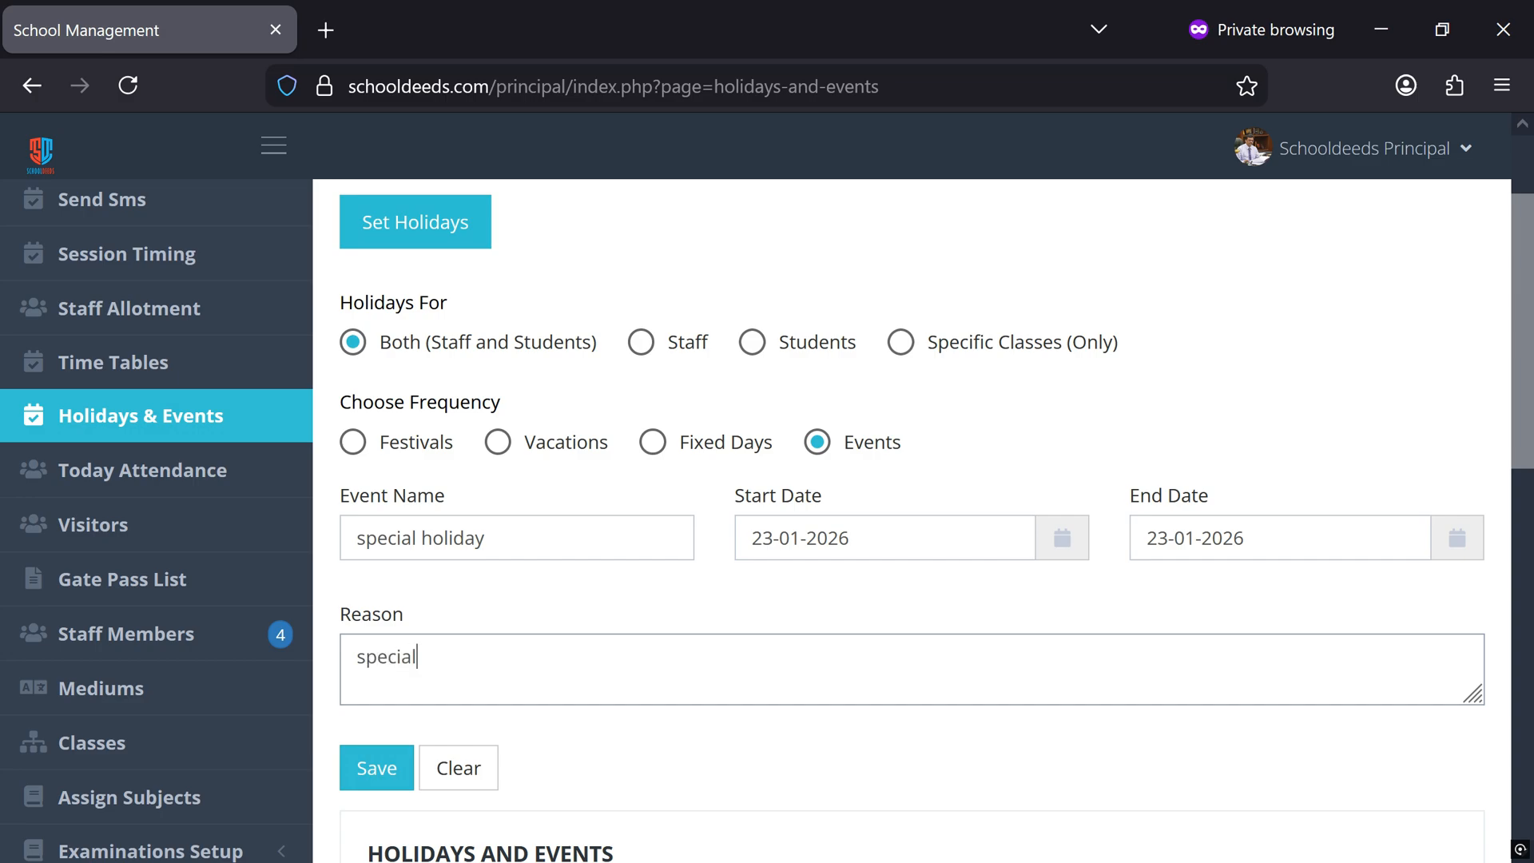
pyautogui.write(' holiday')
pyautogui.click(378, 769)
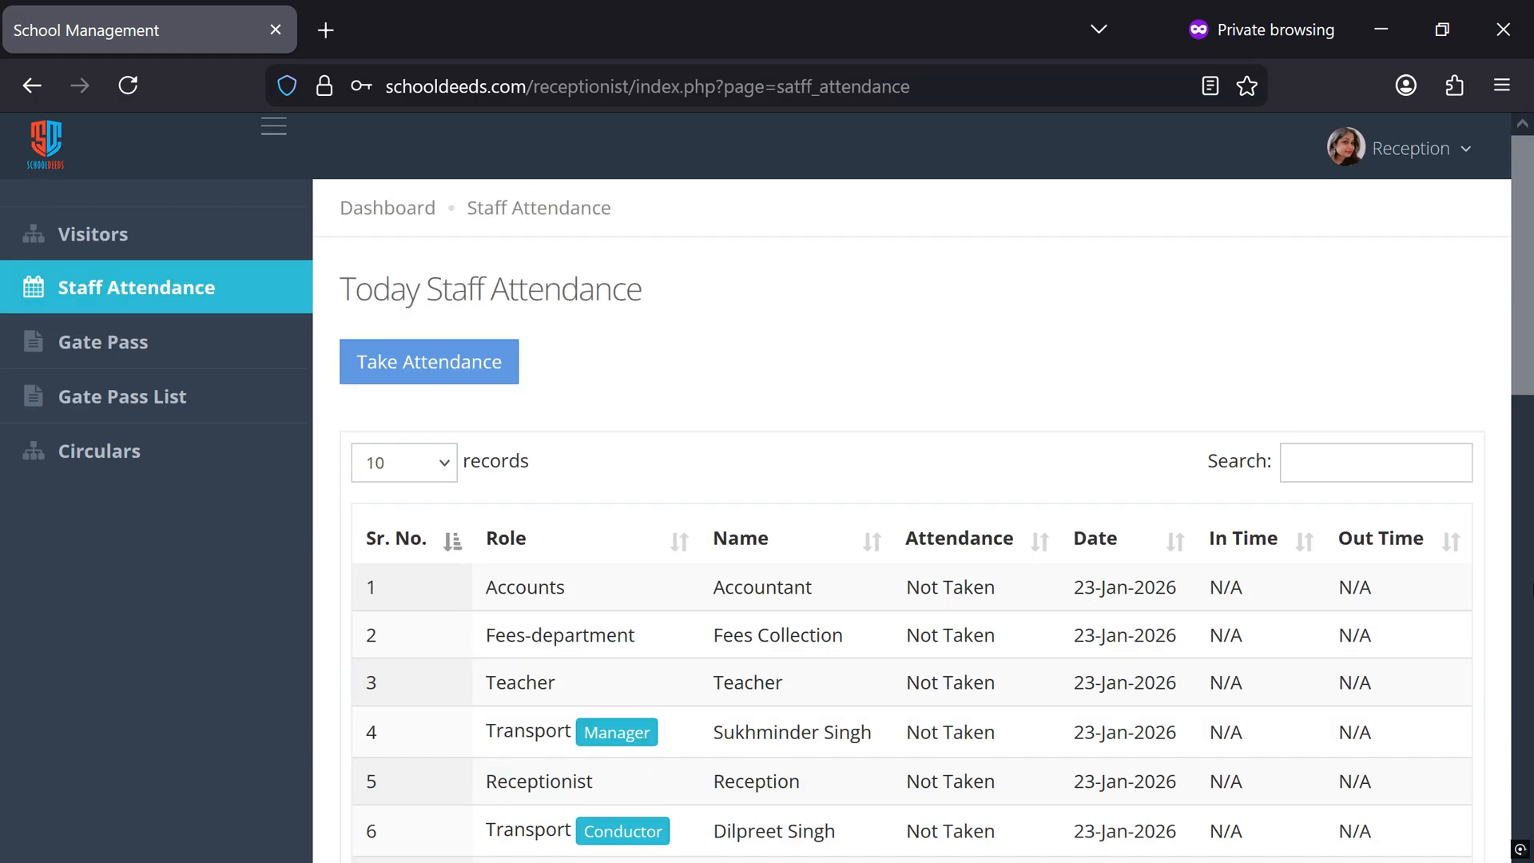
# Start taking today's staff attendance from the reception account and choose to continue despite the holiday notice
pyautogui.click(406, 390)
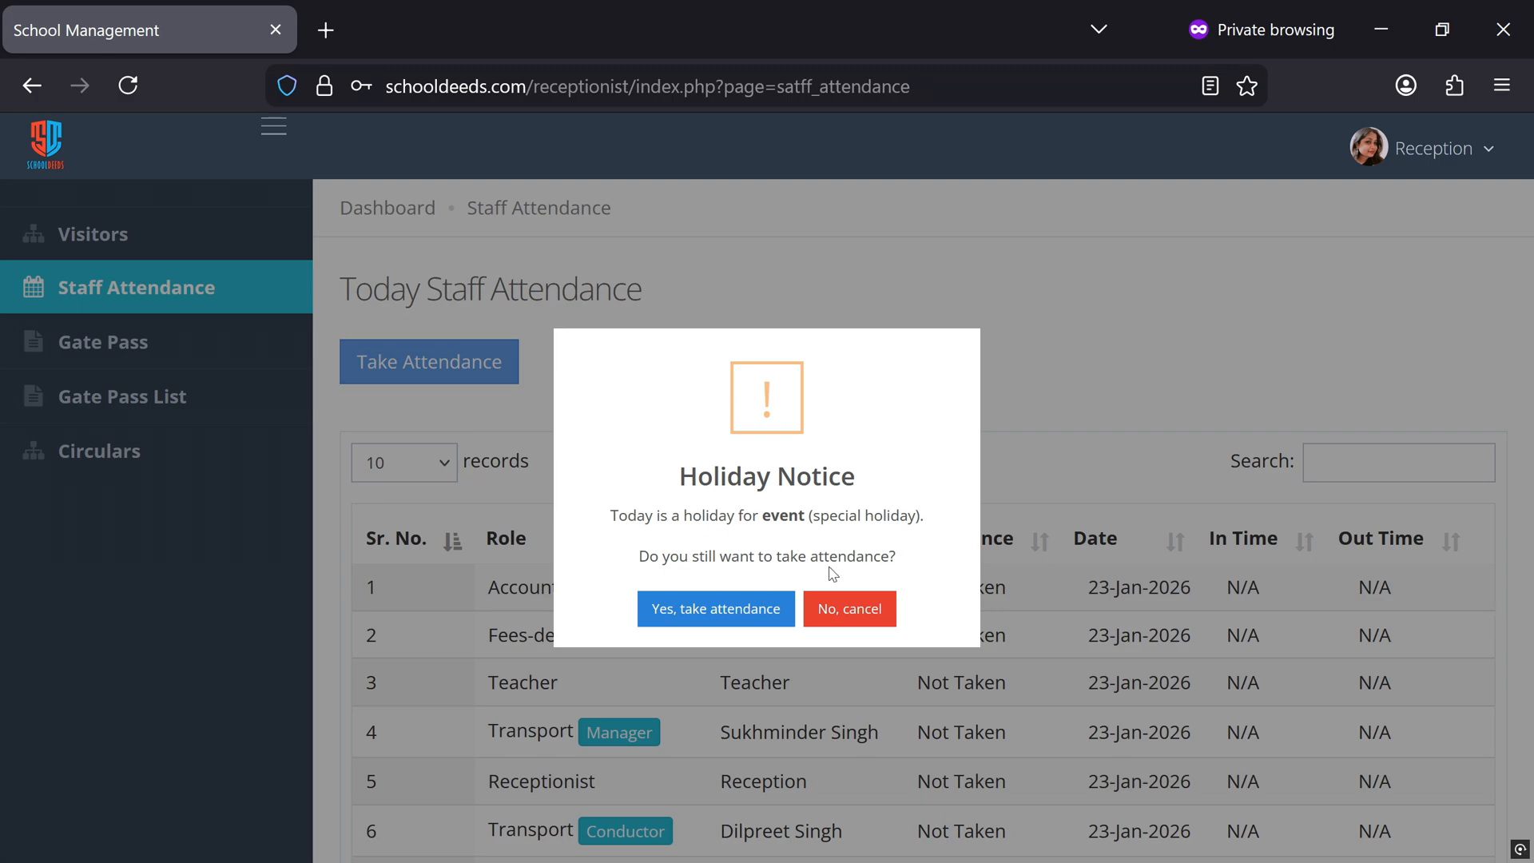
pyautogui.click(702, 630)
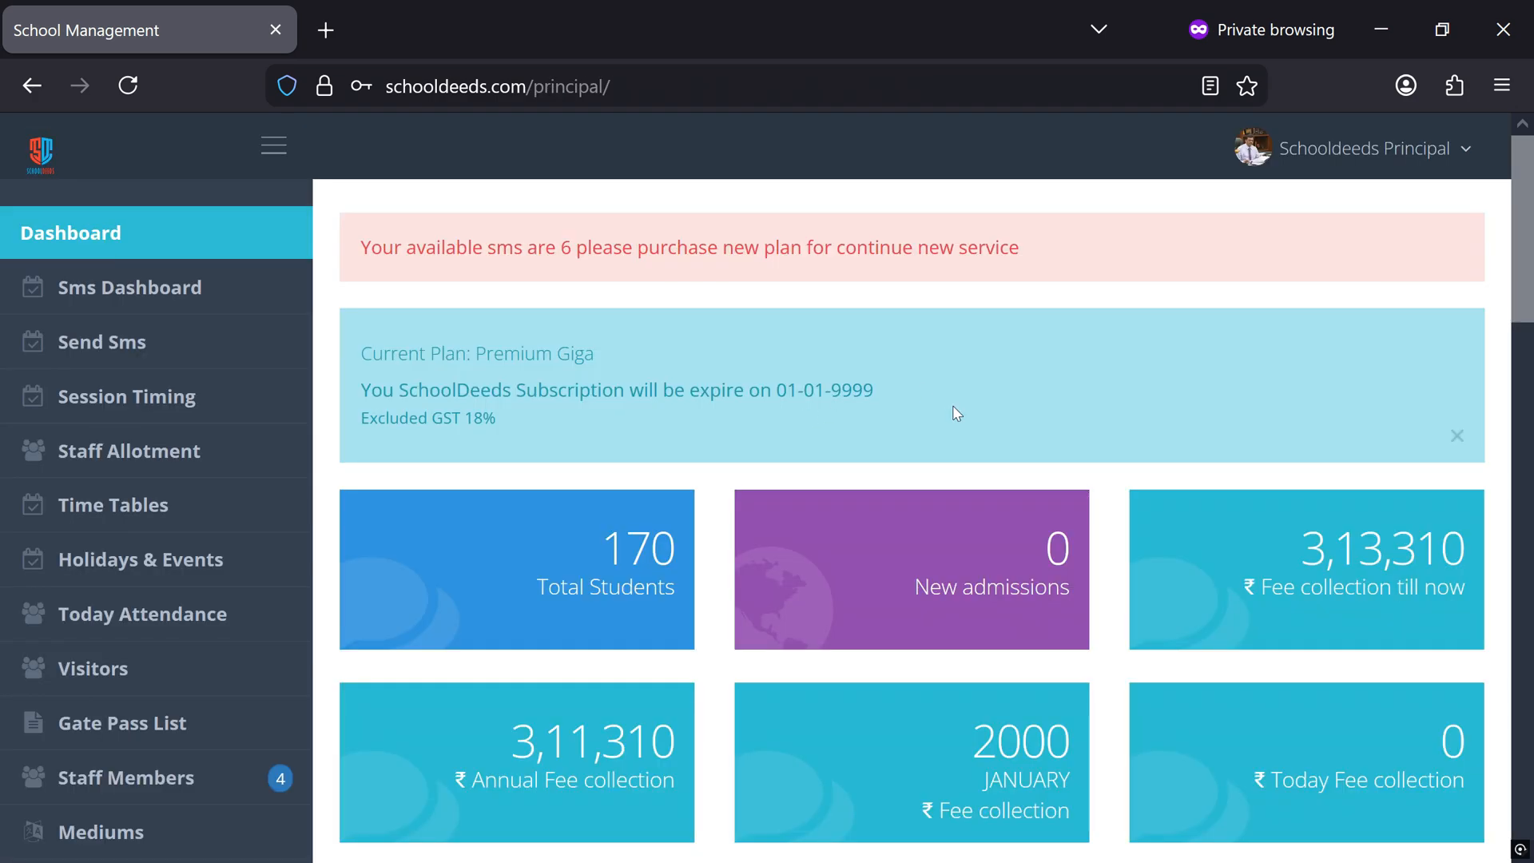
# Delete the "special holiday" event from the principal account's Holidays and Events list and confirm the deletion
pyautogui.click(162, 572)
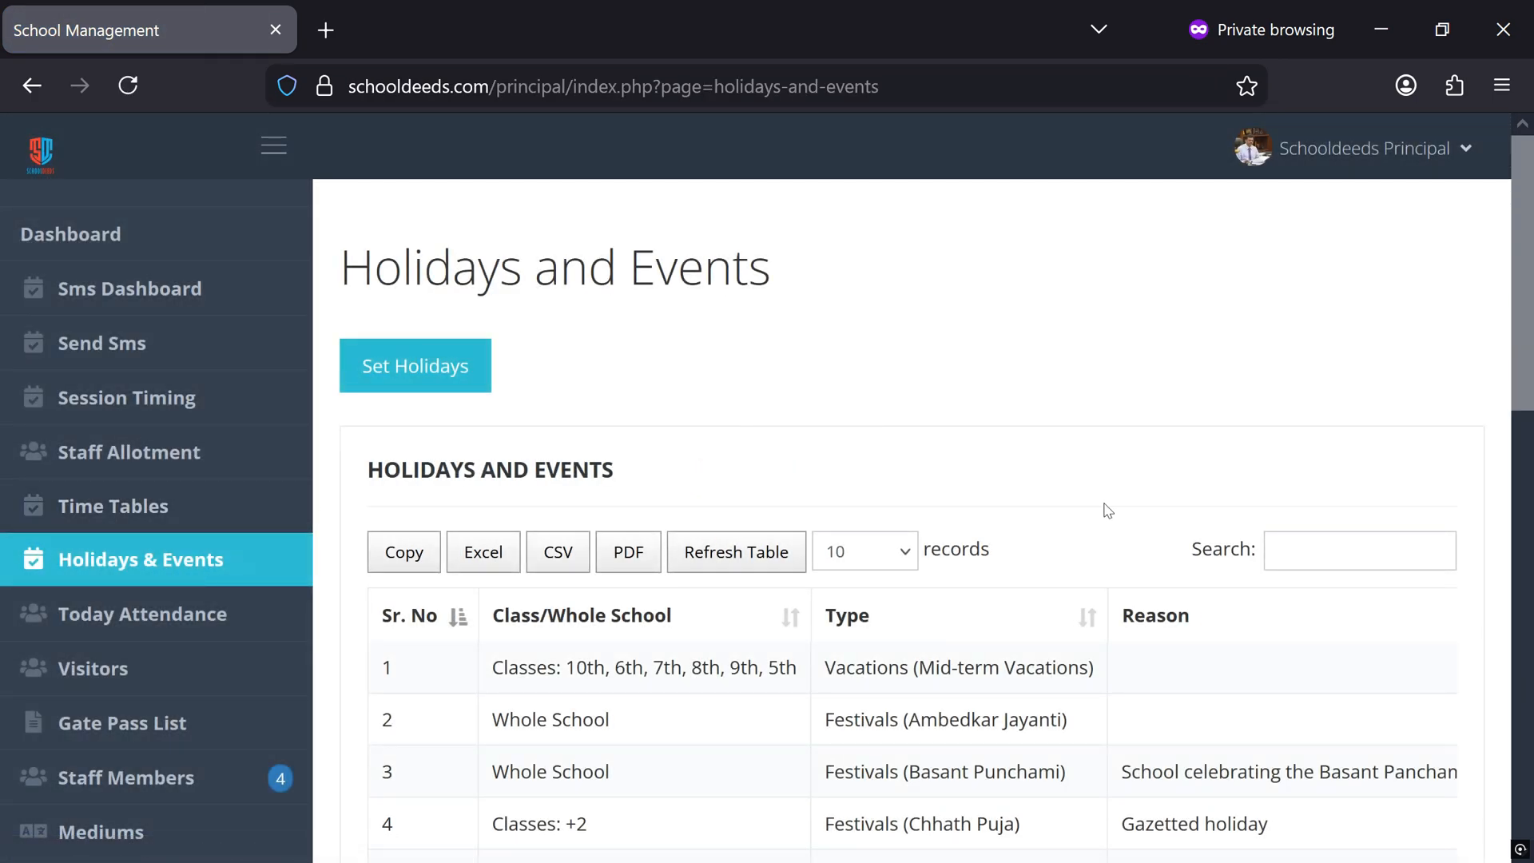
pyautogui.scroll(-1, 1111, 528)
pyautogui.scroll(-6, 1110, 531)
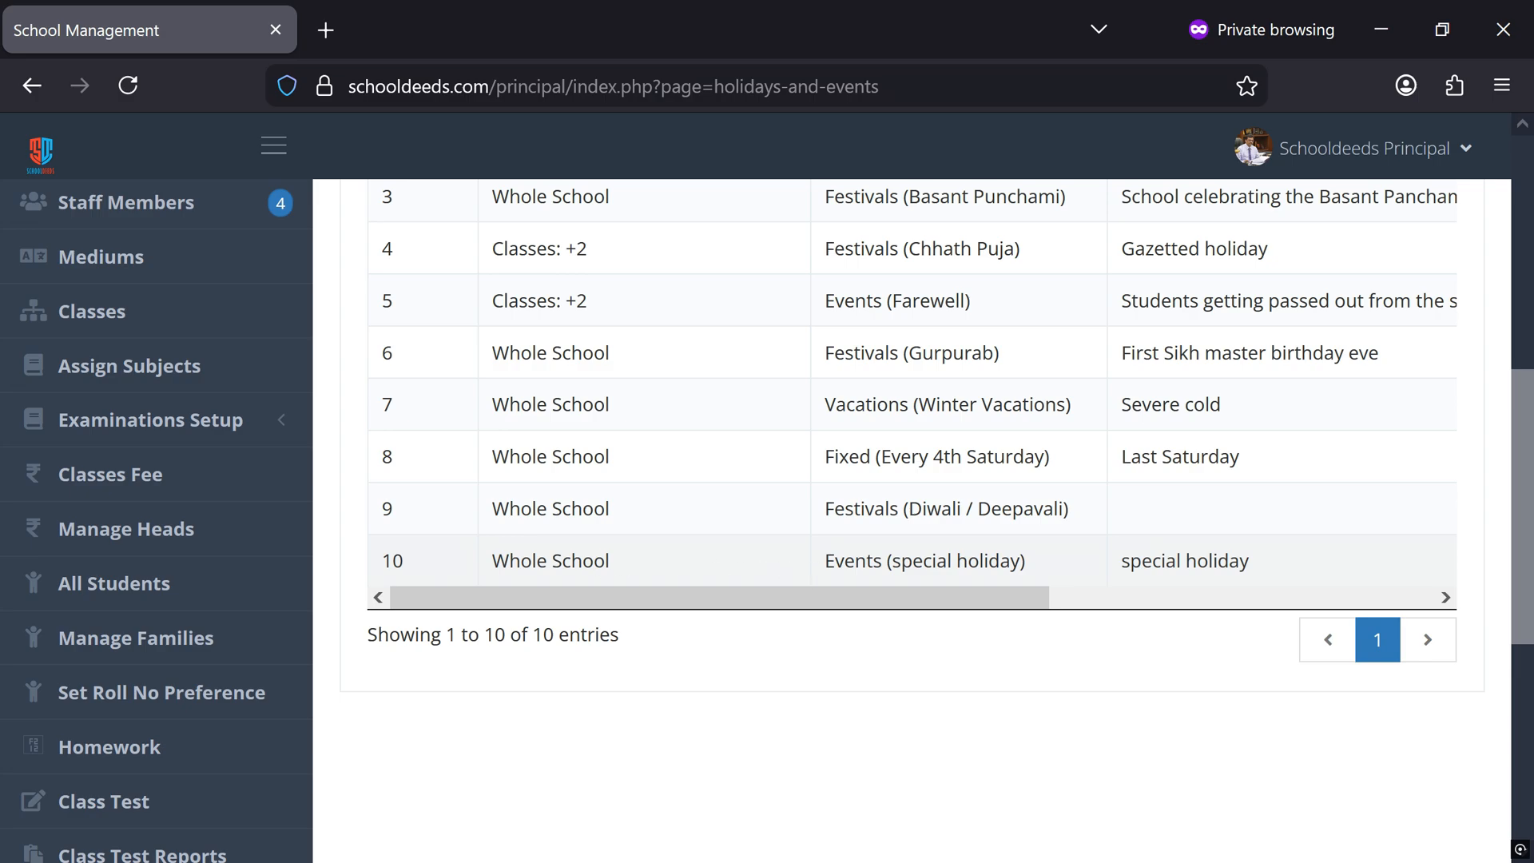
pyautogui.moveTo(942, 599); pyautogui.dragTo(1346, 611)
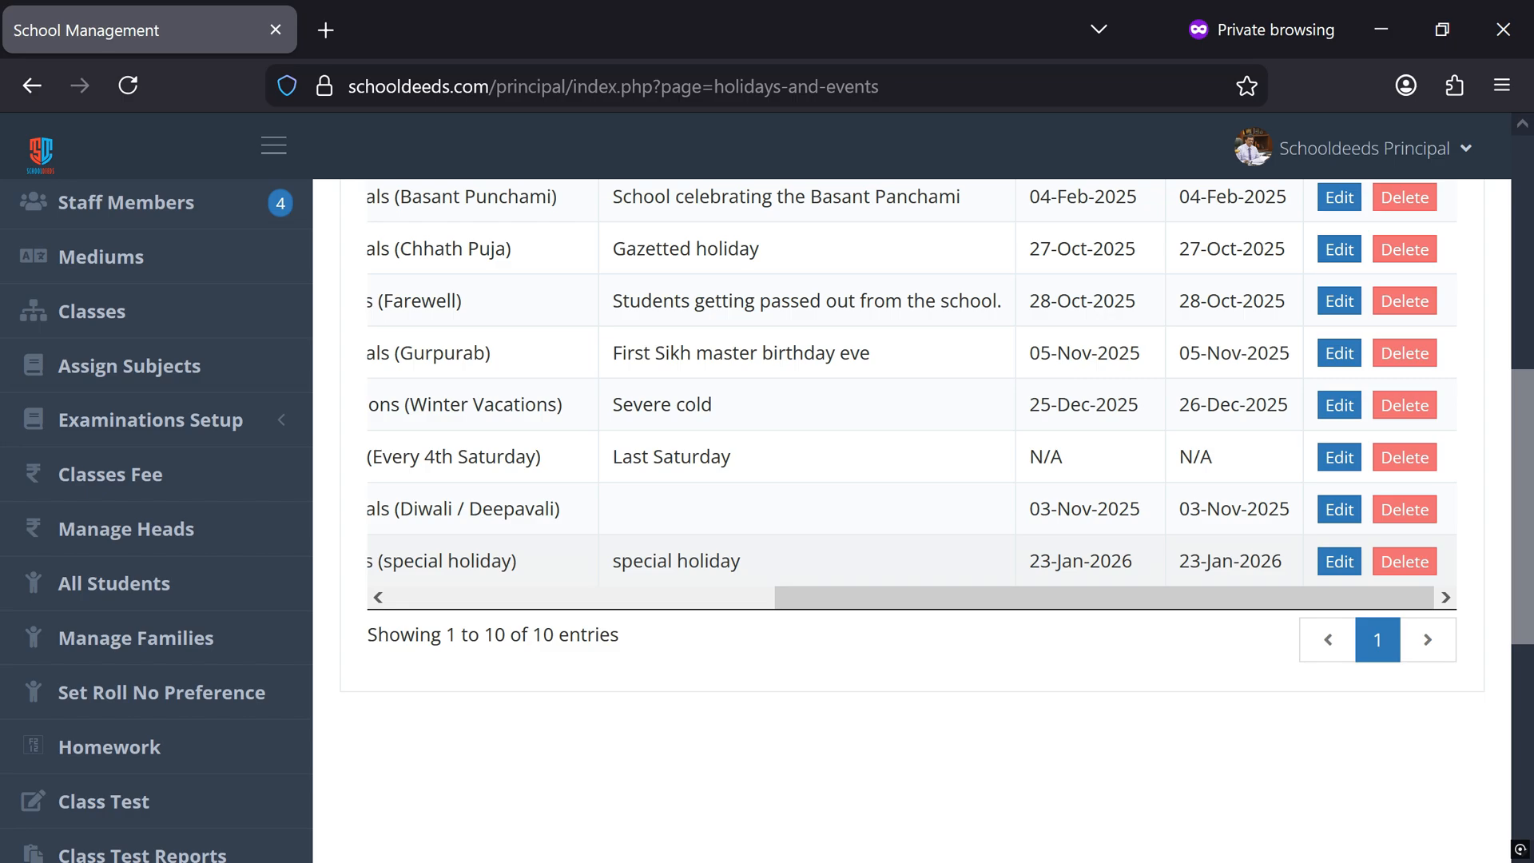
pyautogui.click(1400, 562)
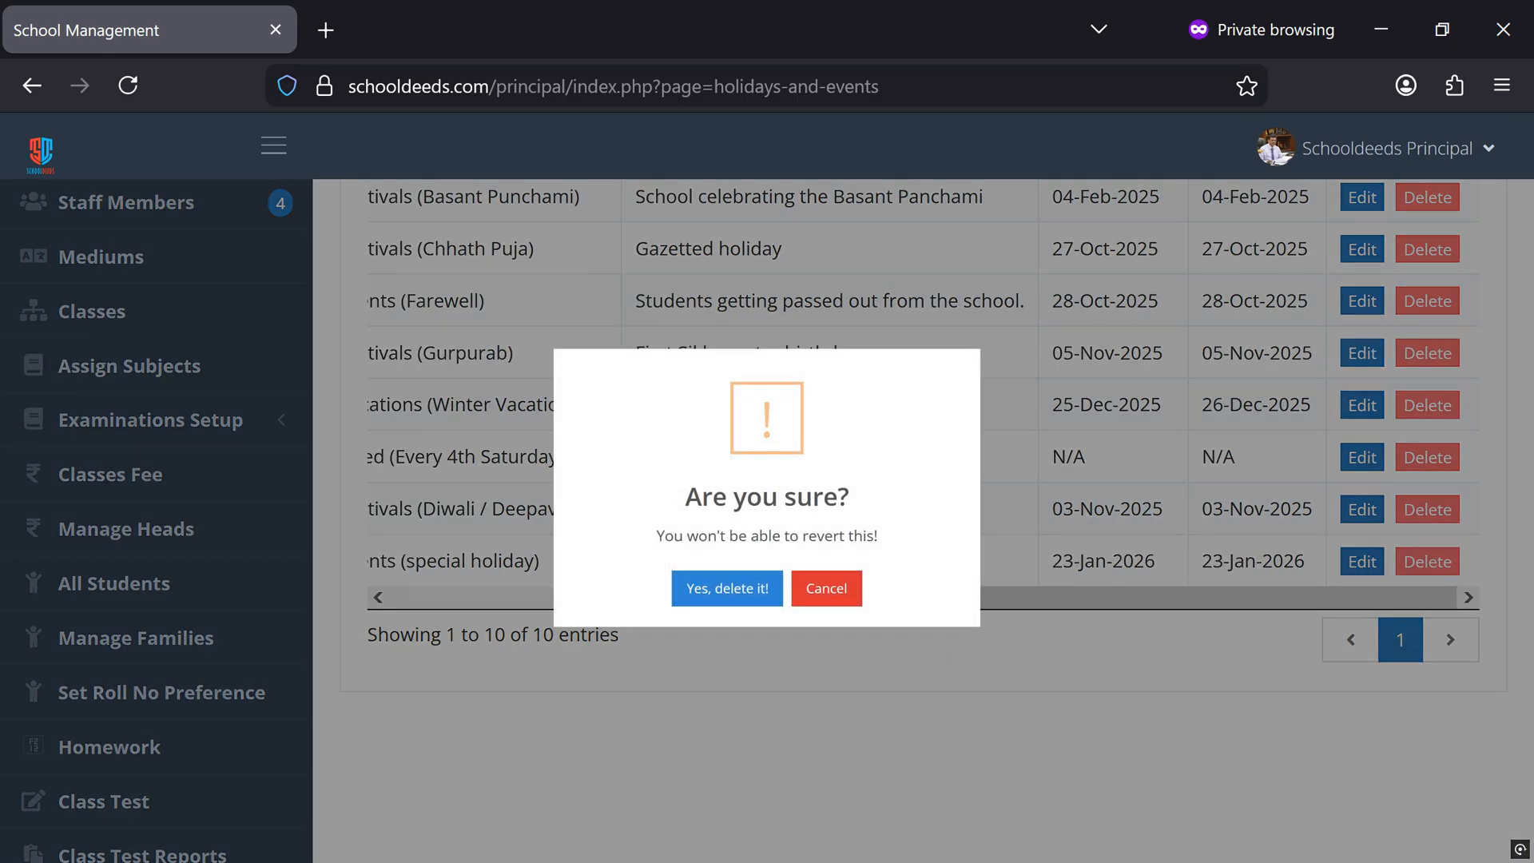
pyautogui.click(743, 597)
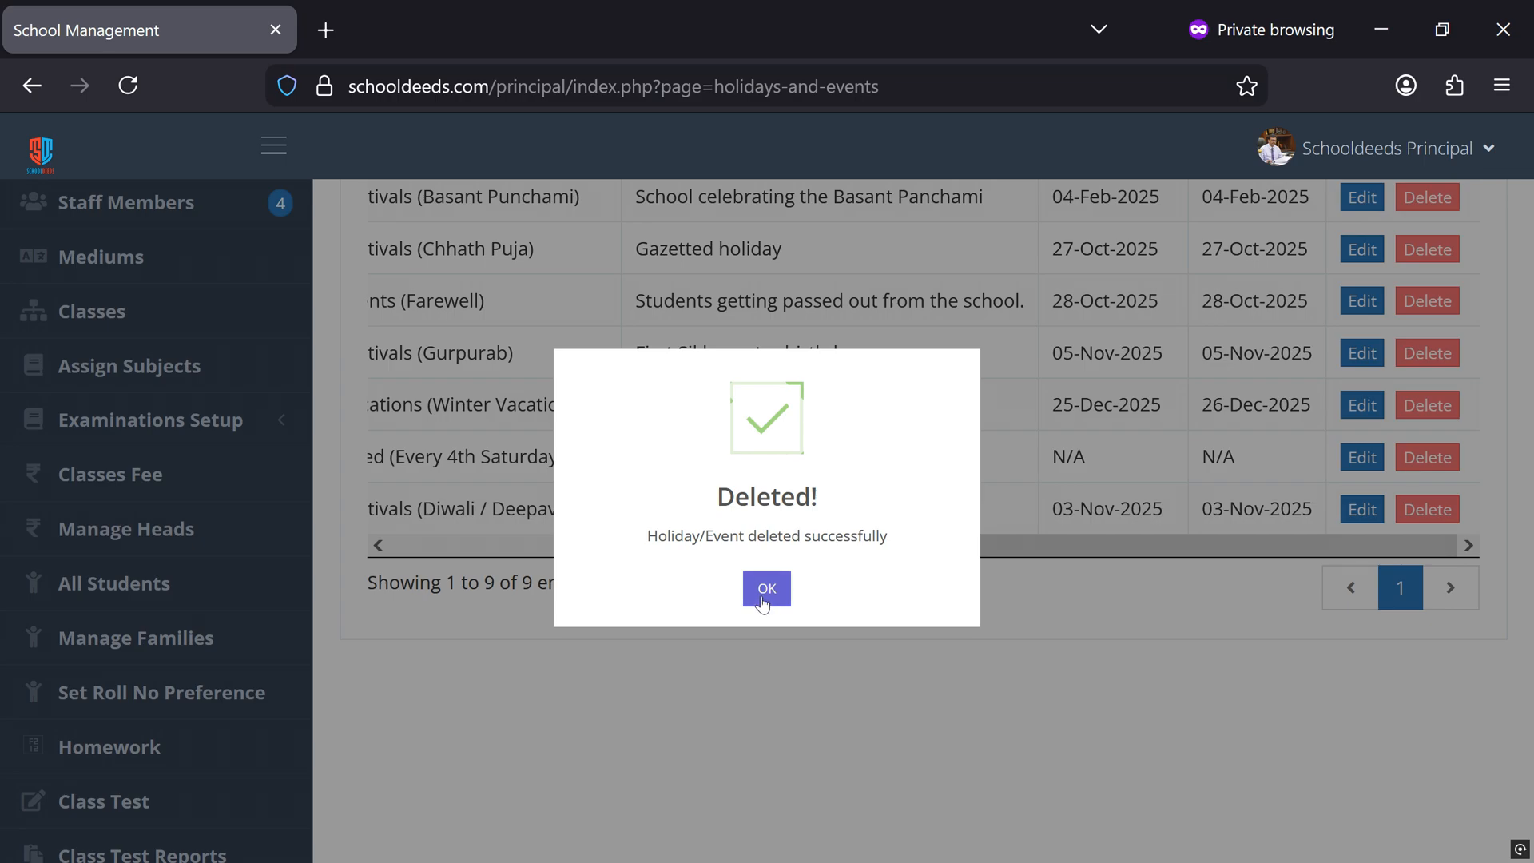
pyautogui.click(764, 590)
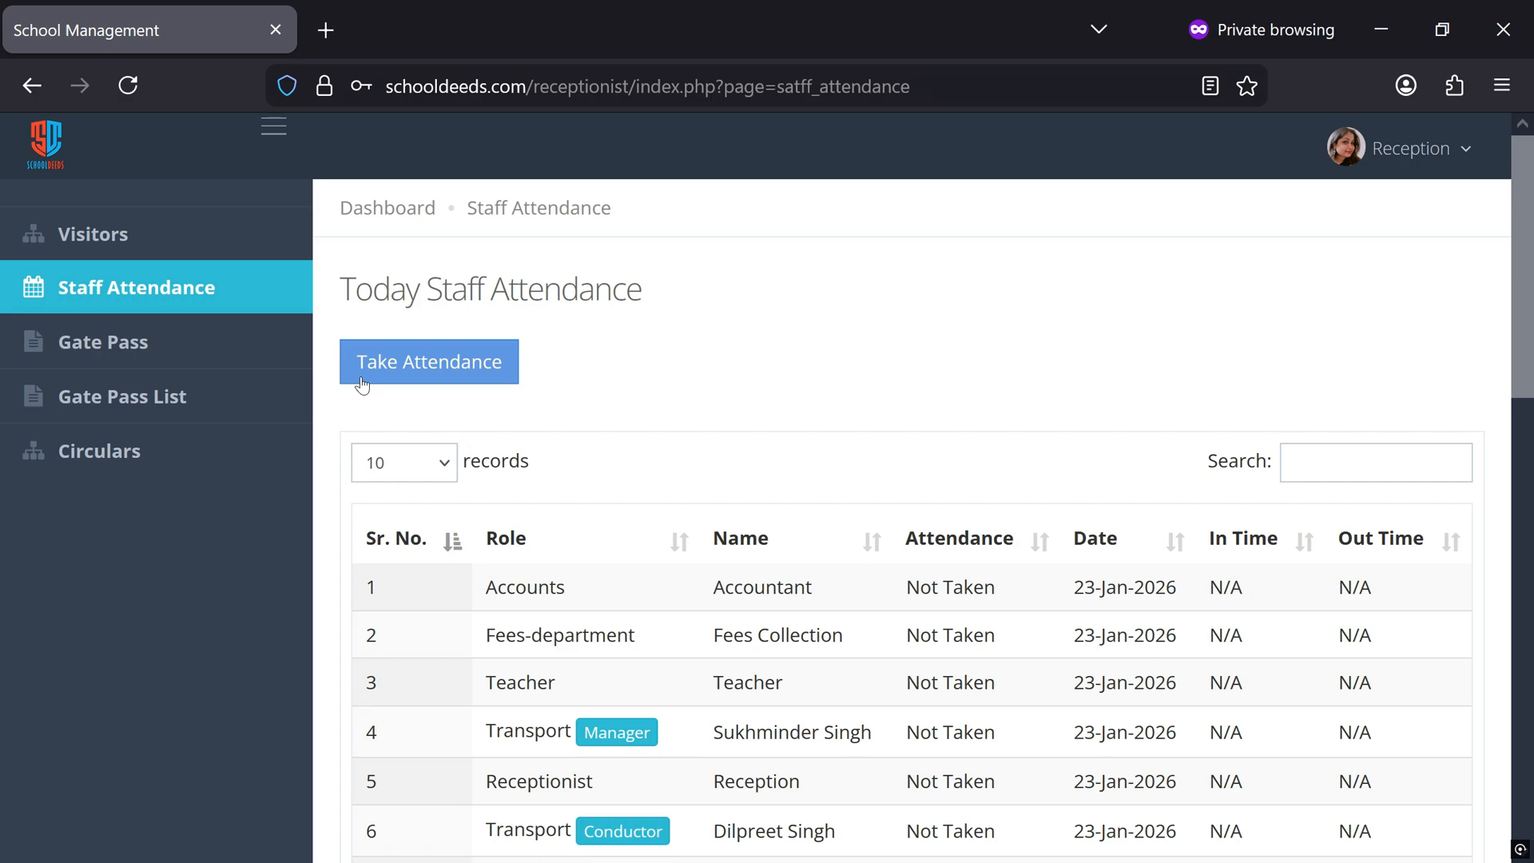
# Start today's staff attendance from the reception account and mark the teacher as Present
pyautogui.click(426, 392)
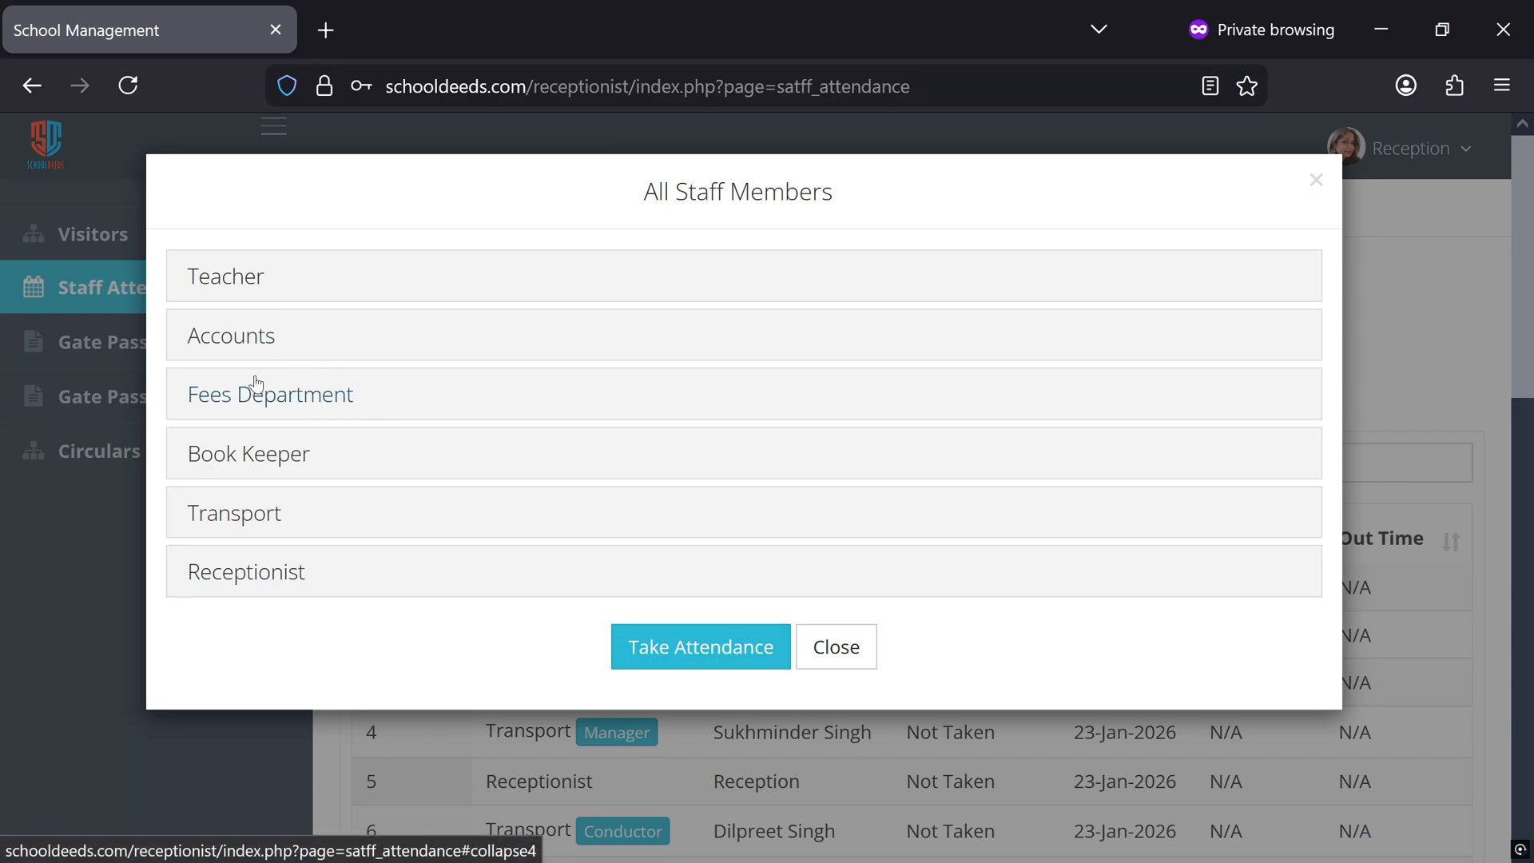
pyautogui.click(244, 286)
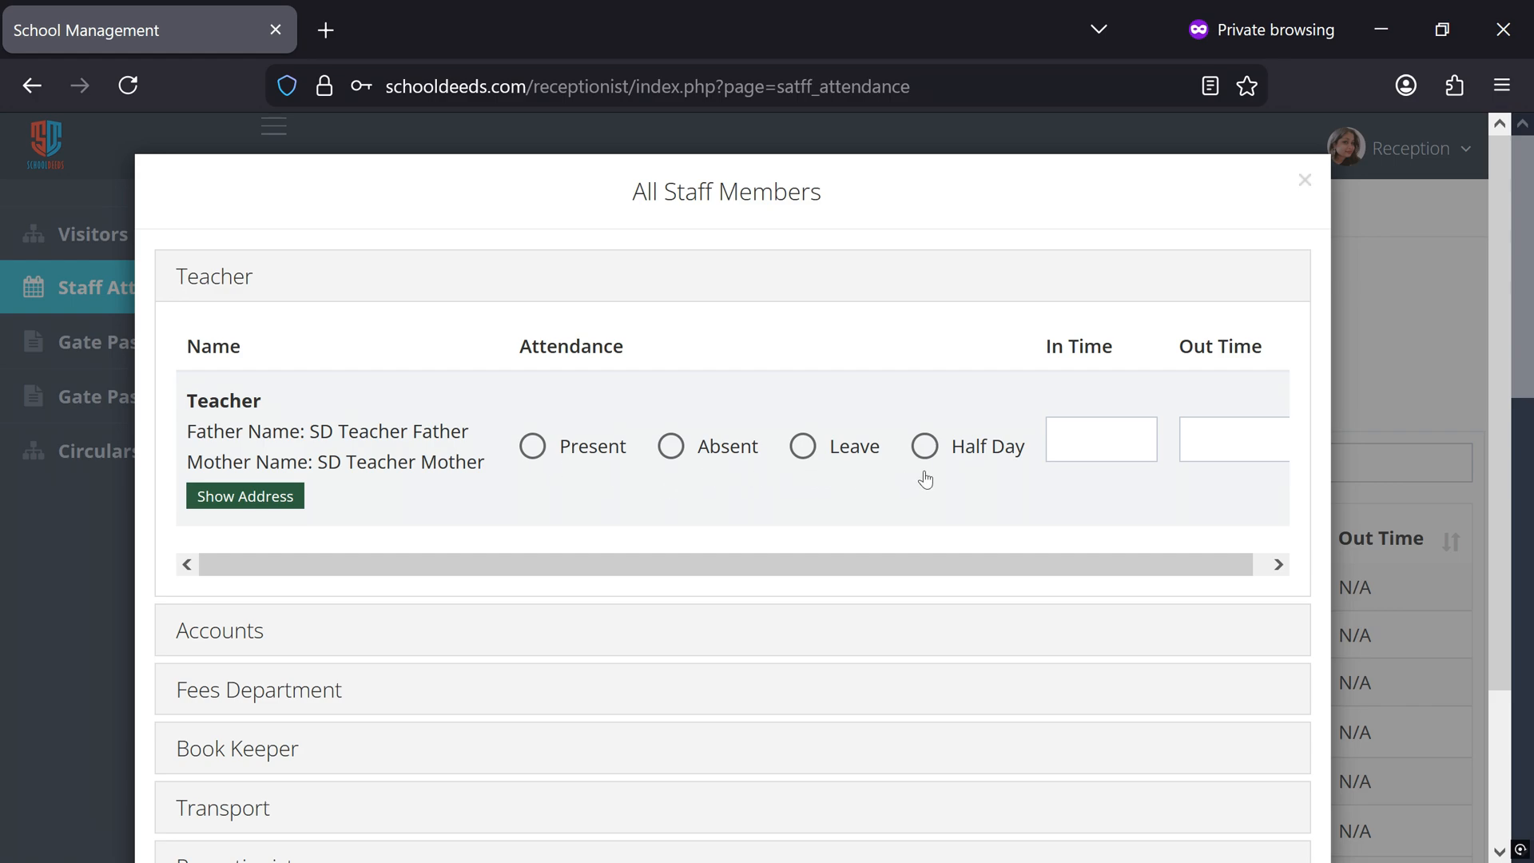
pyautogui.click(532, 452)
# Set the teacher's In Time to 7:01 AM
pyautogui.click(1100, 438)
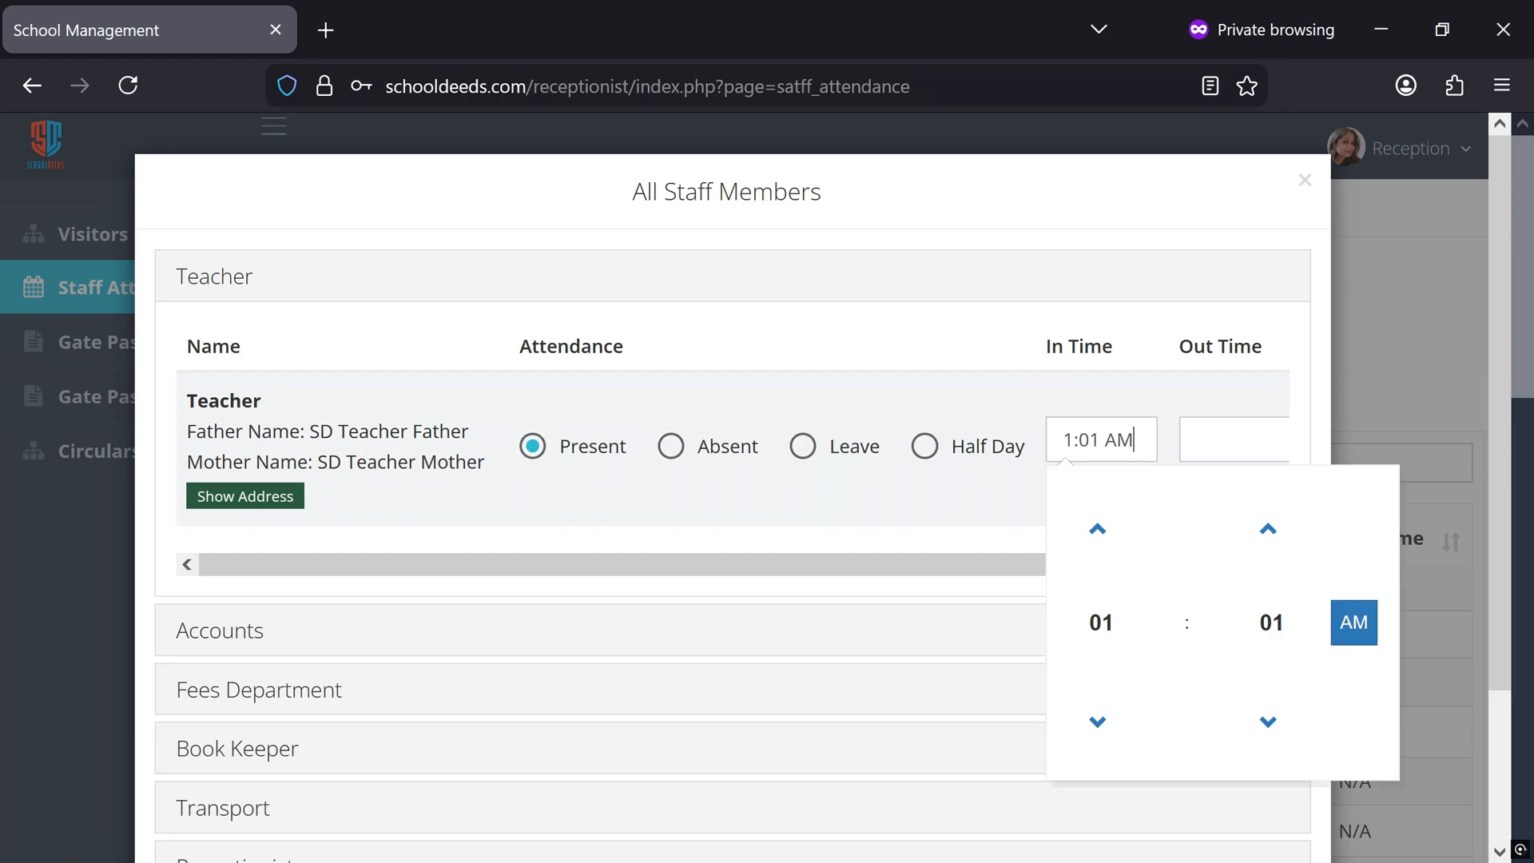
pyautogui.click(1098, 528)
pyautogui.tripleClick(1098, 528)
pyautogui.doubleClick(1098, 528)
pyautogui.tripleClick(1097, 528)
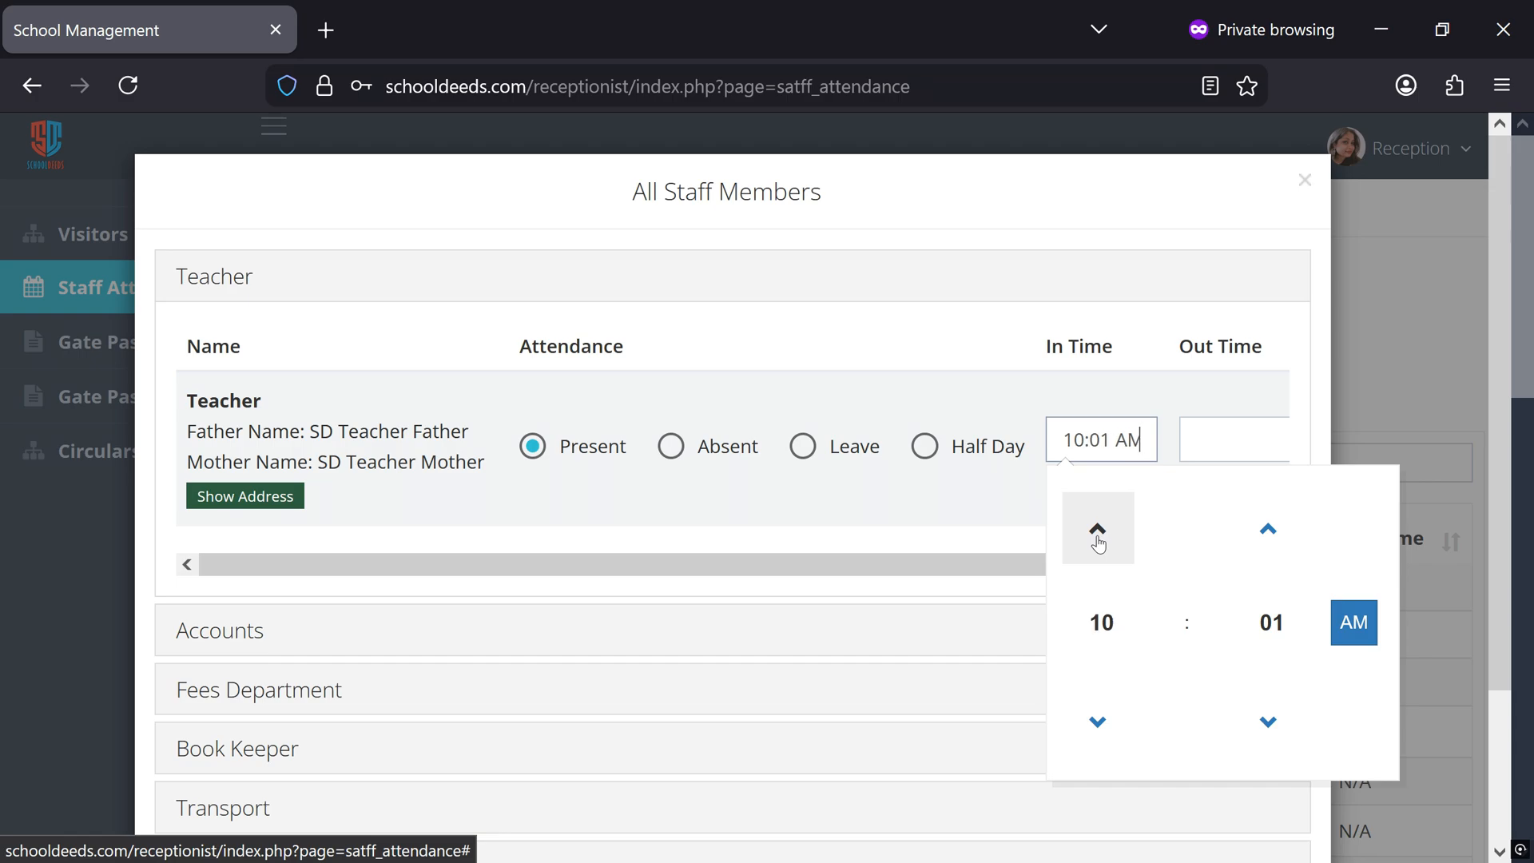
pyautogui.click(1097, 722)
pyautogui.click(1098, 721)
pyautogui.click(1099, 526)
pyautogui.click(1099, 524)
pyautogui.click(1099, 523)
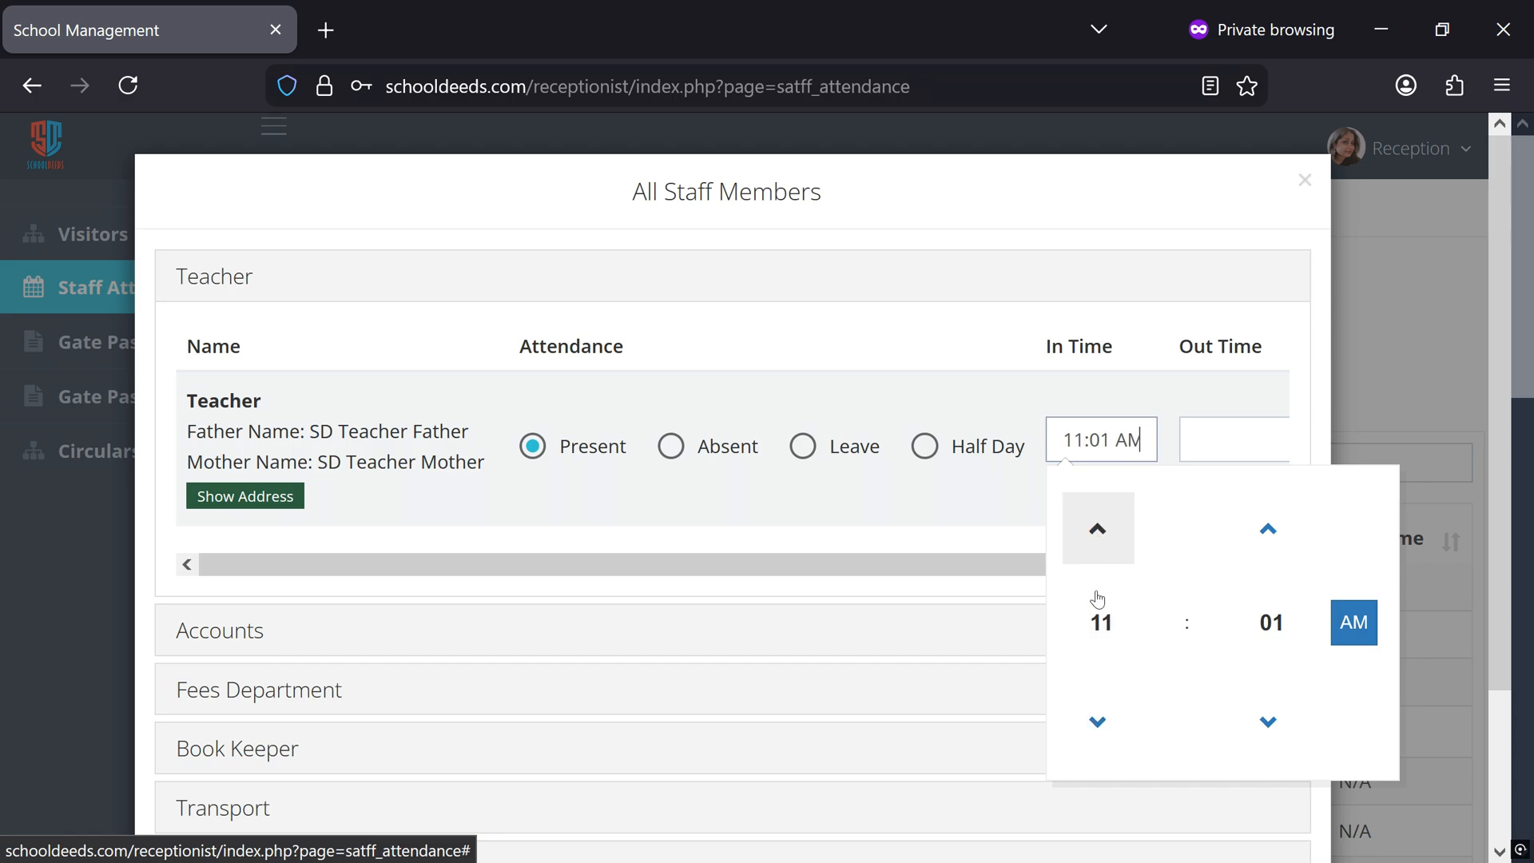
pyautogui.doubleClick(1096, 718)
pyautogui.click(1098, 718)
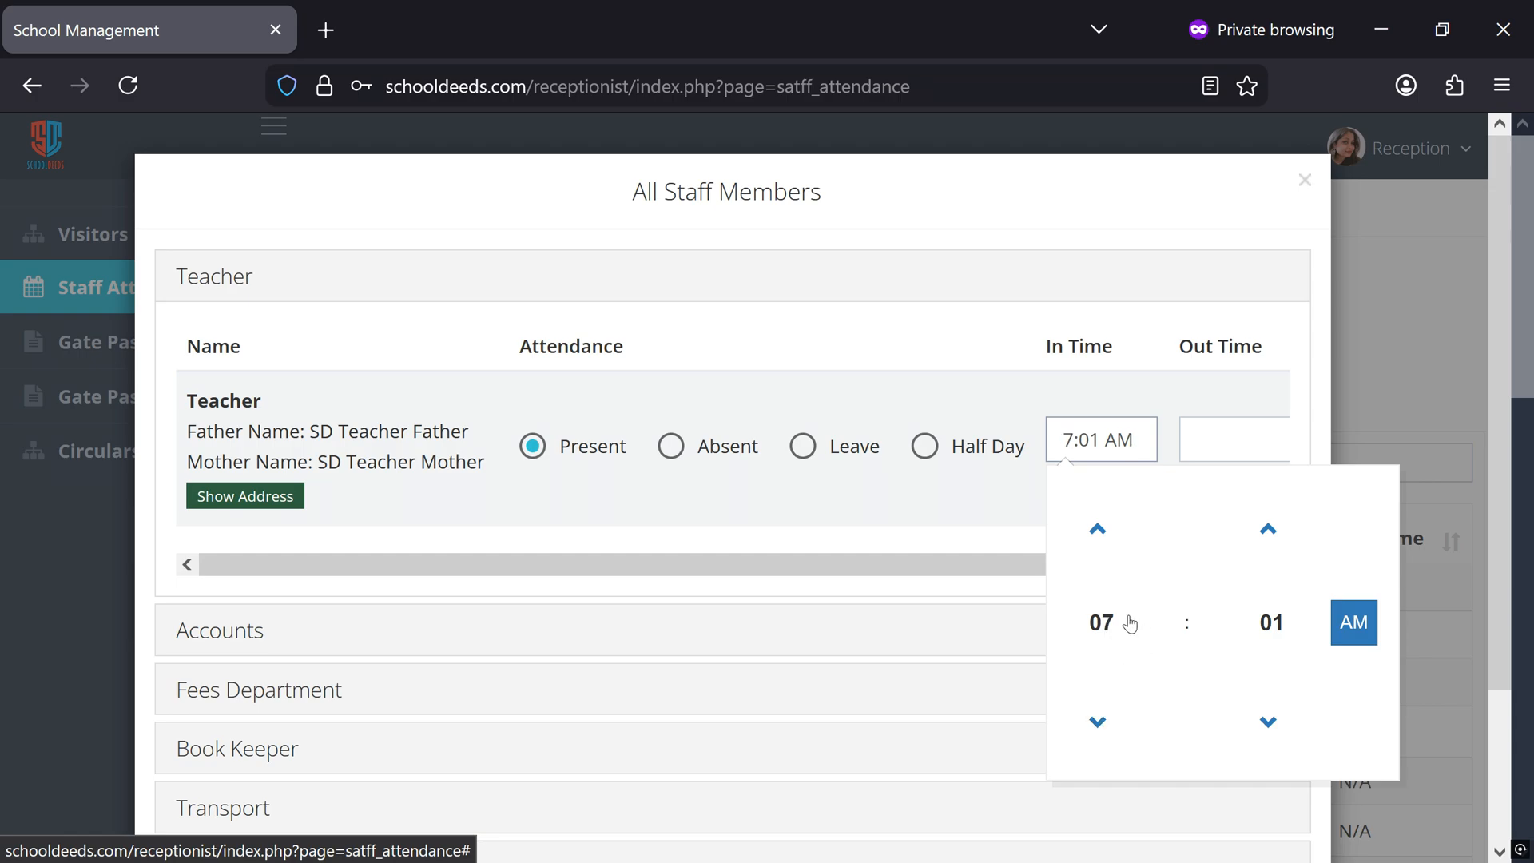
pyautogui.click(961, 518)
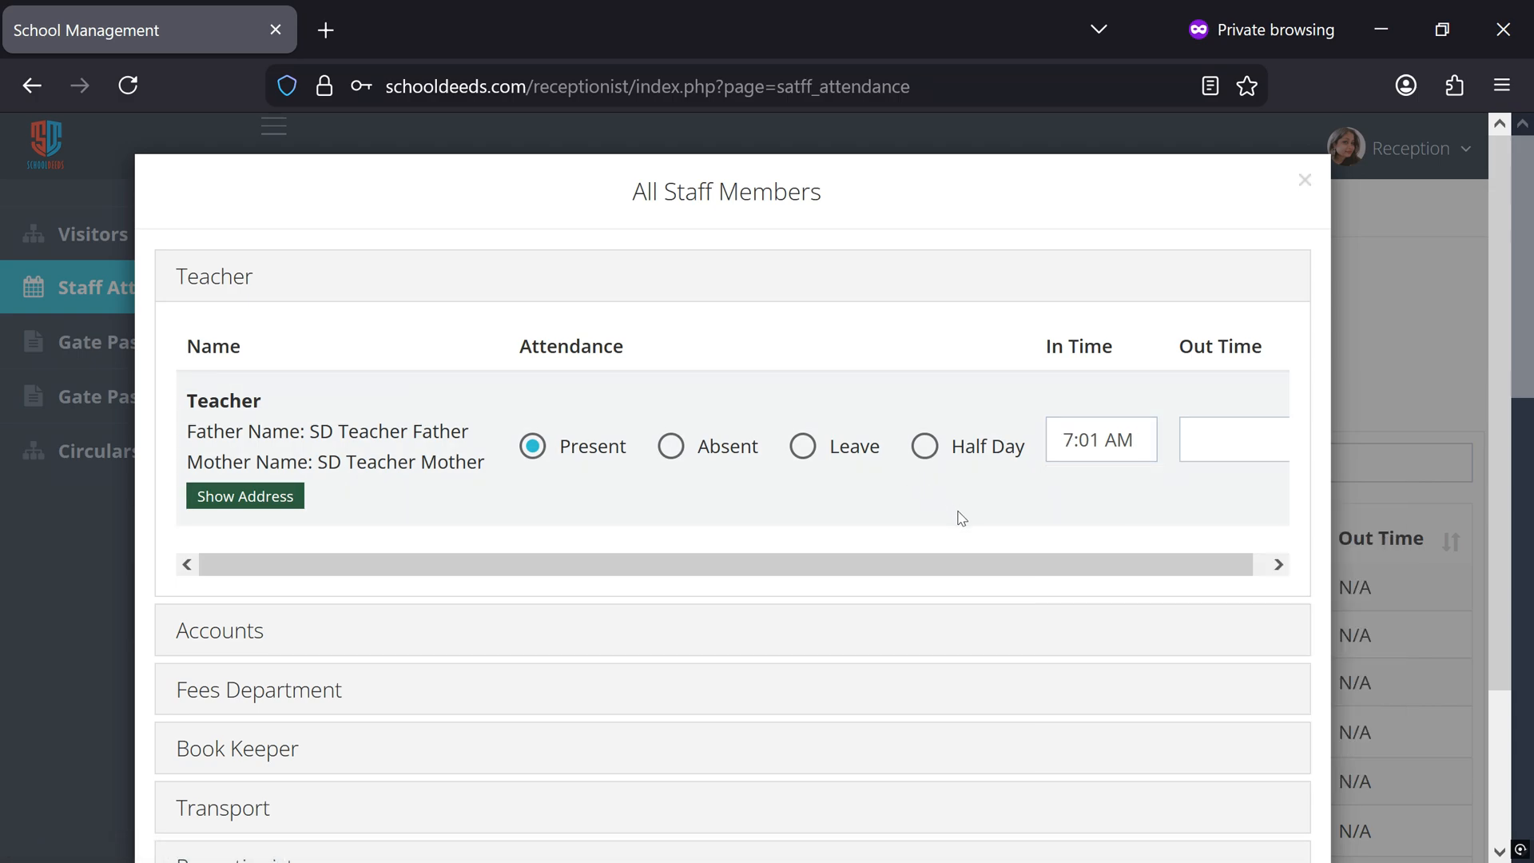
# Mark the accountant in the Accounts group as Absent
pyautogui.scroll(-2, 479, 572)
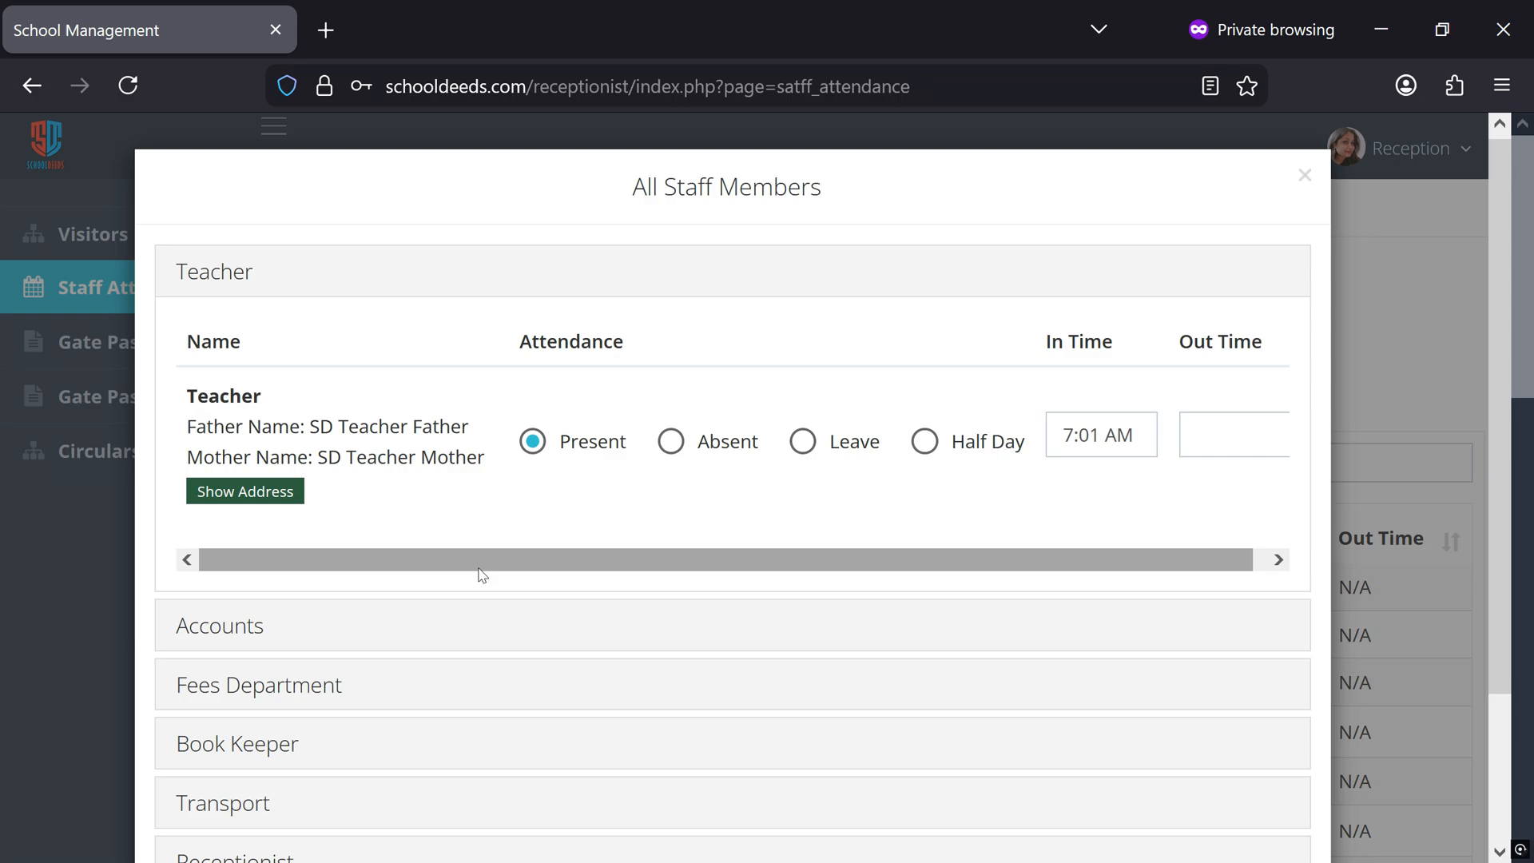
pyautogui.click(211, 485)
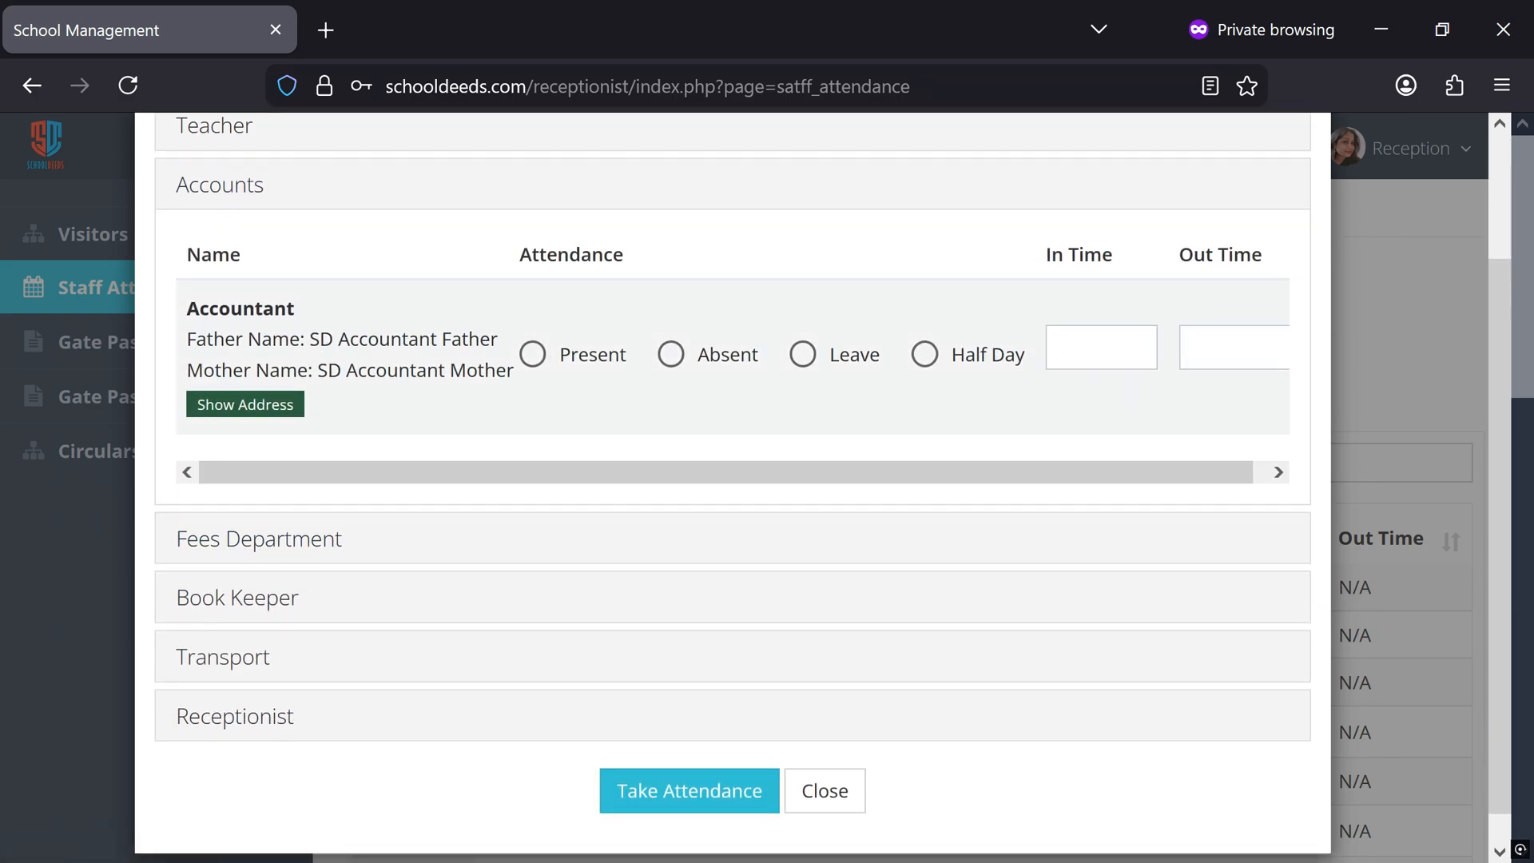
pyautogui.click(671, 355)
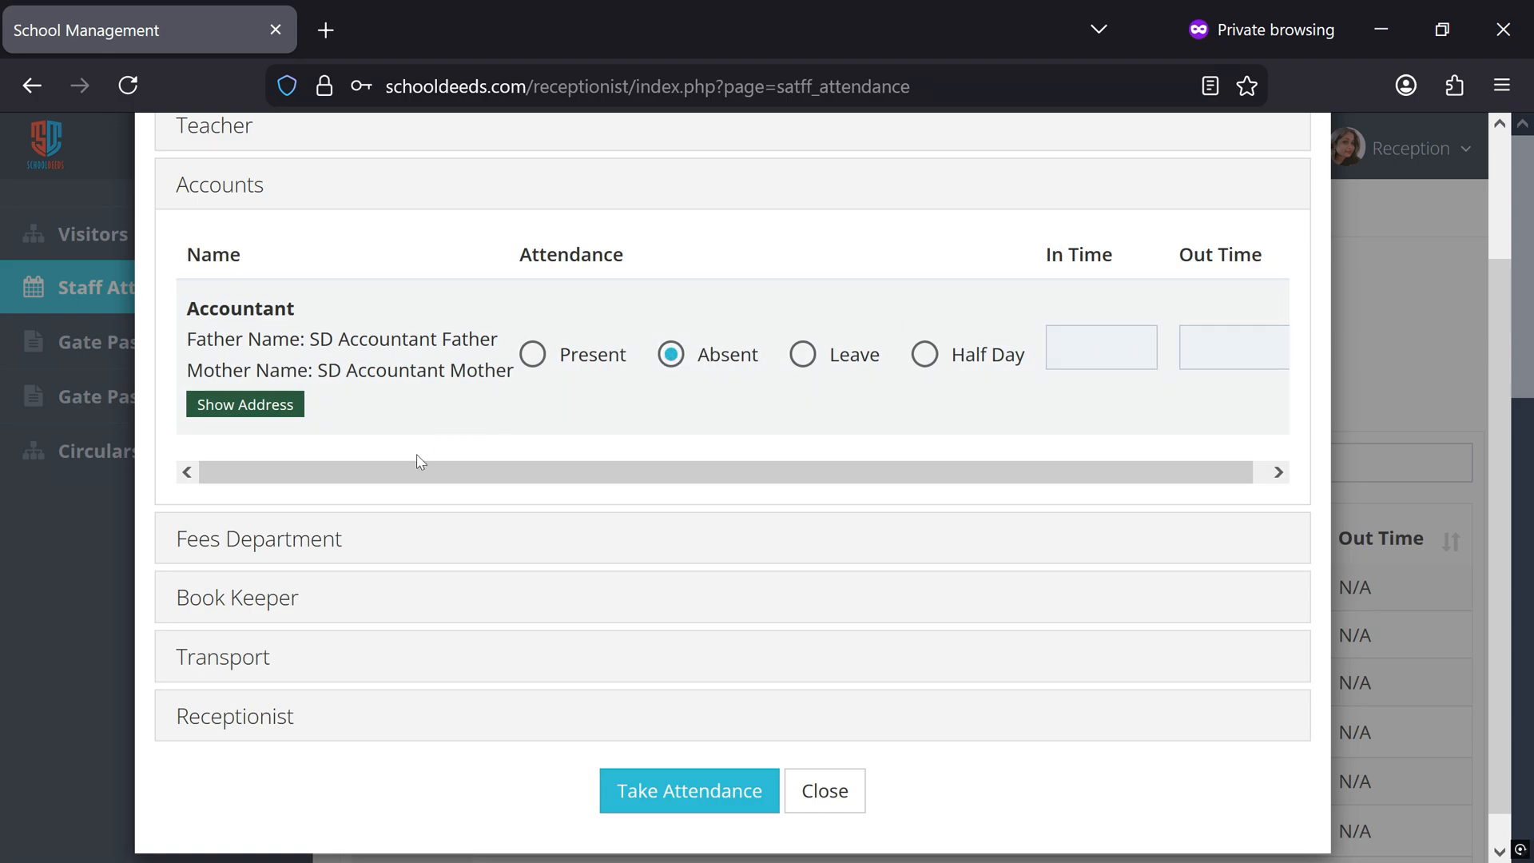
# Mark the Fees Department staff member as on Leave with the reason "Sick day"
pyautogui.click(245, 548)
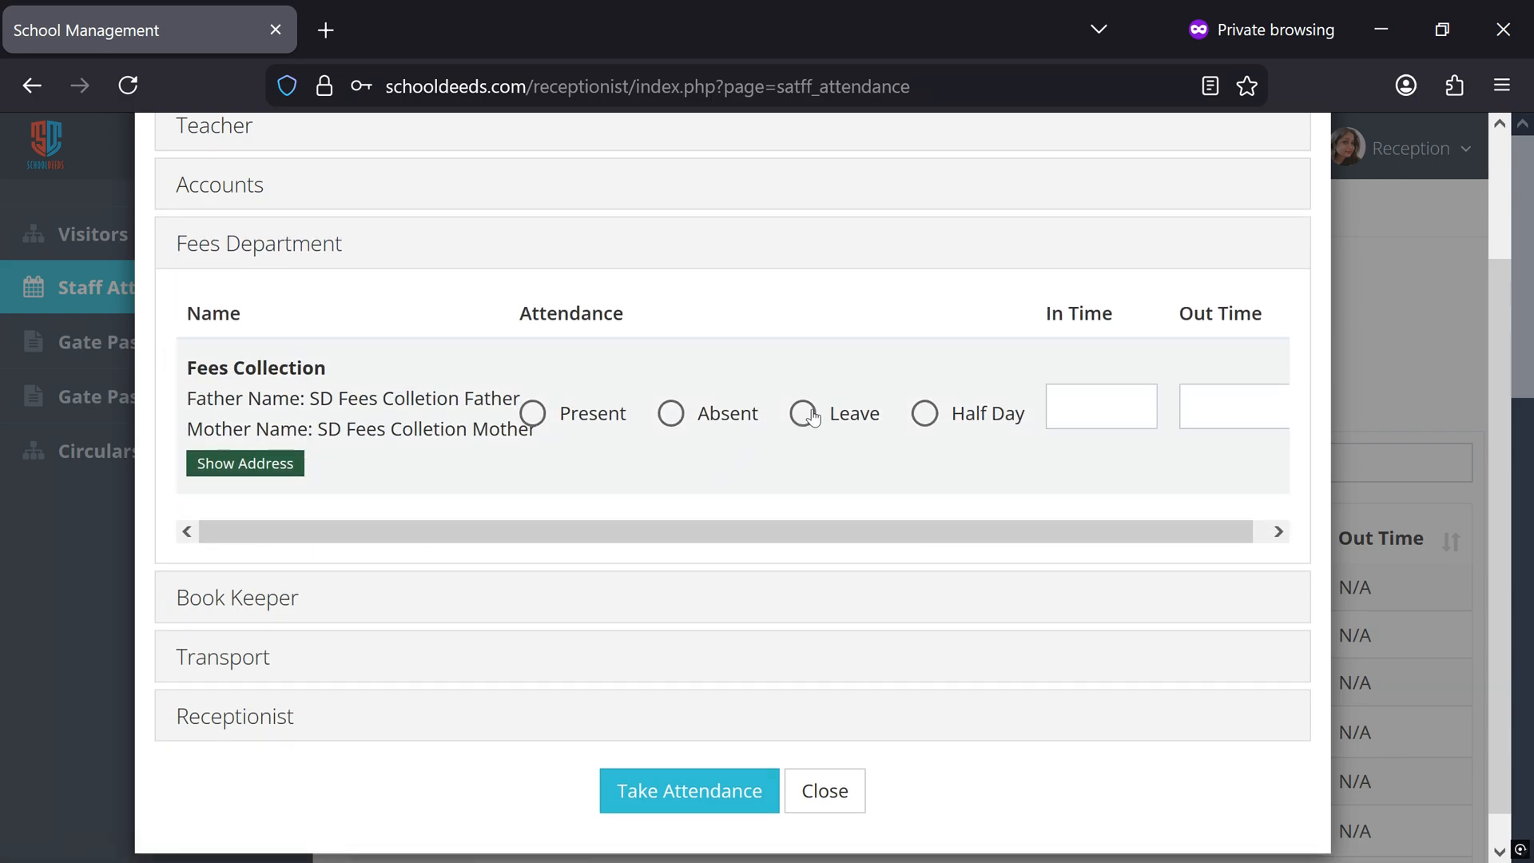
pyautogui.click(812, 416)
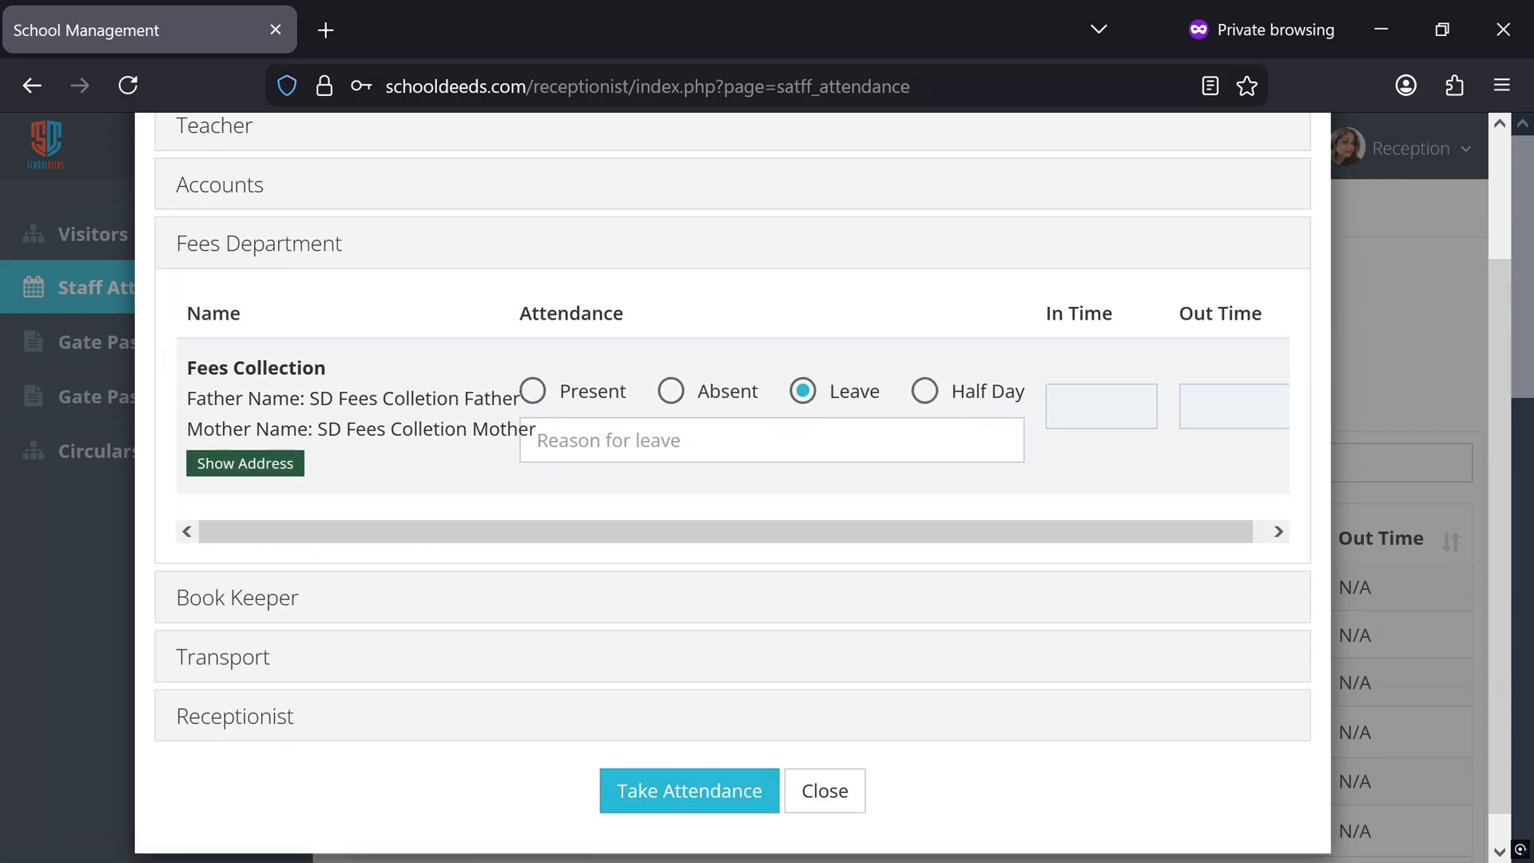
pyautogui.click(533, 438)
pyautogui.write('Si')
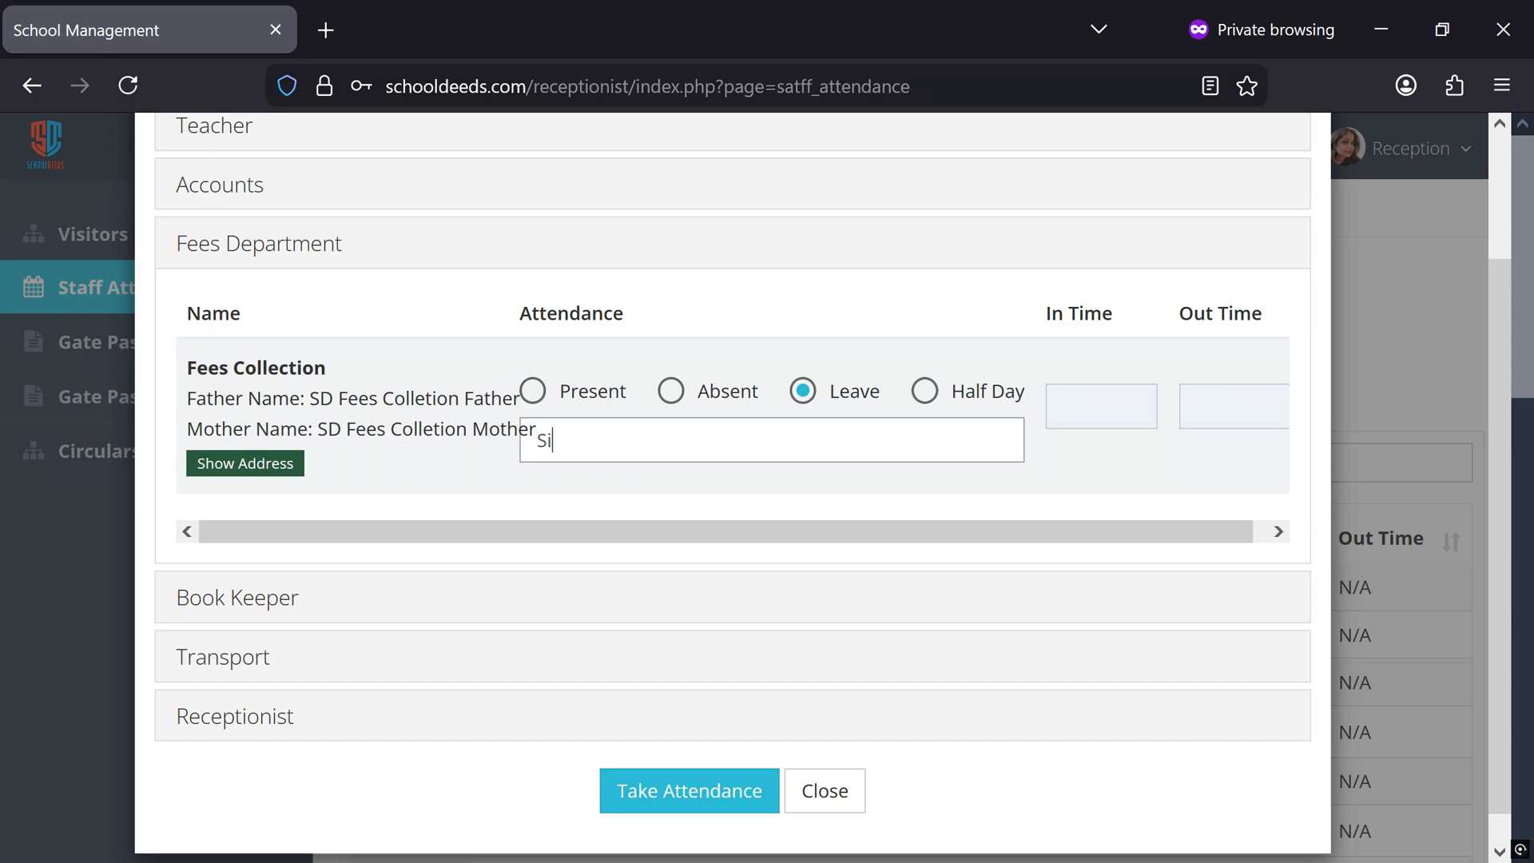
pyautogui.write('ck day')
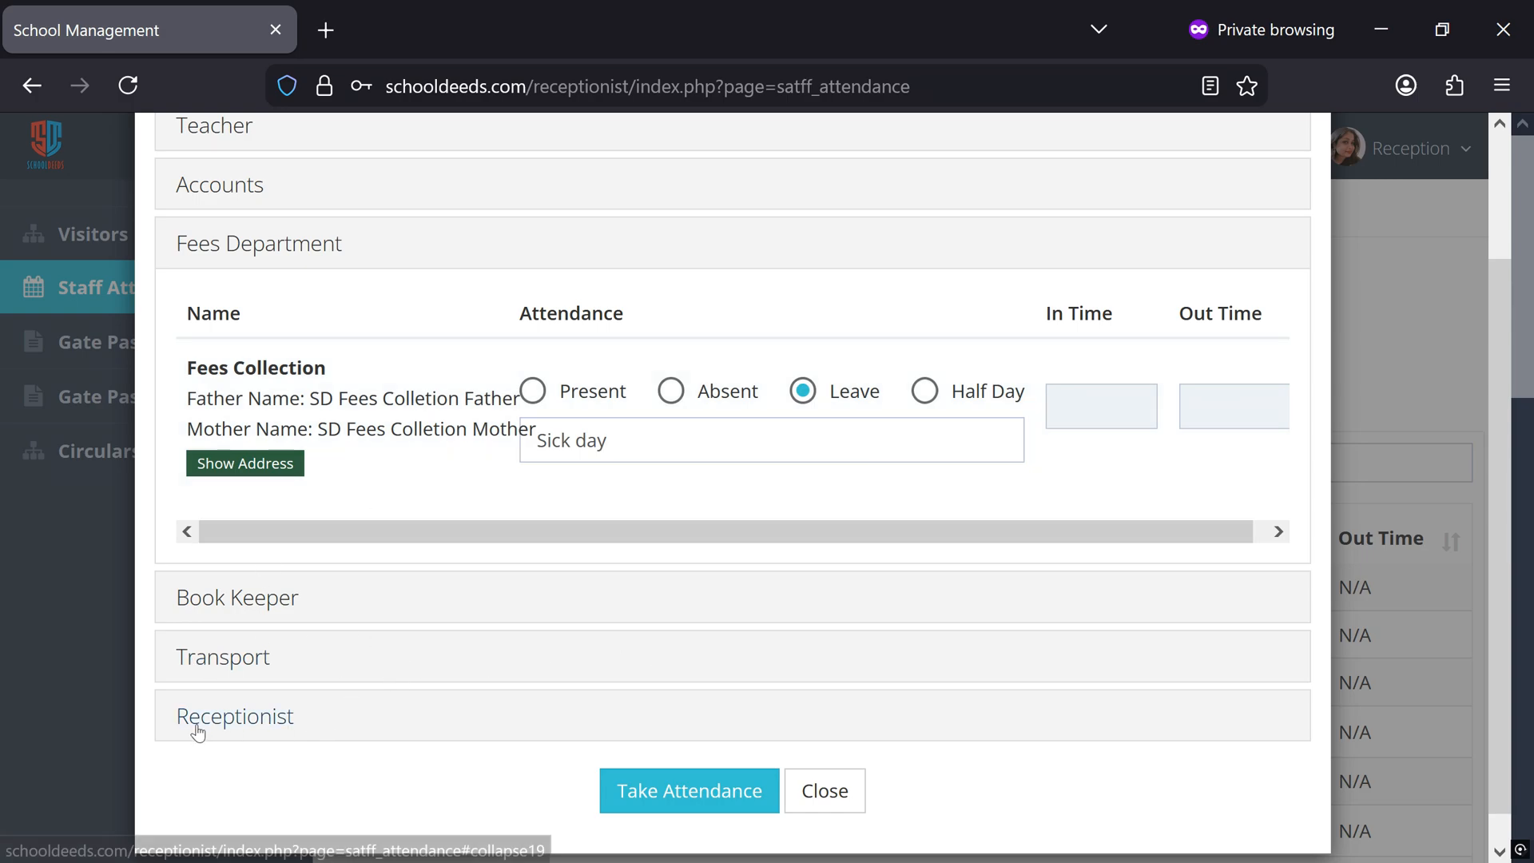
# Mark the receptionist as Present and set the In Time hour to 6 AM
pyautogui.click(237, 718)
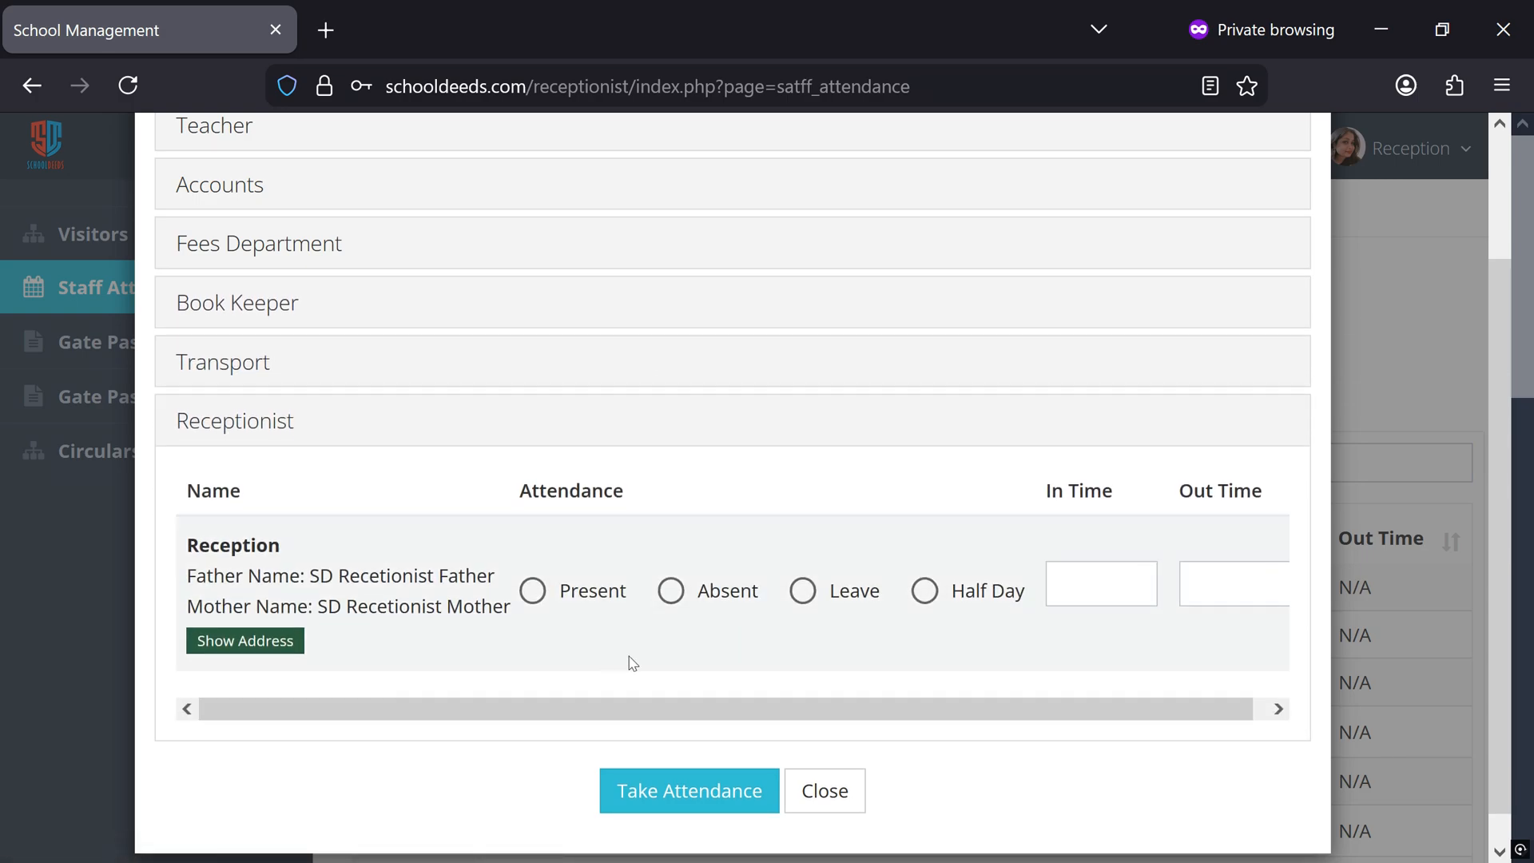
pyautogui.click(533, 591)
pyautogui.click(1101, 583)
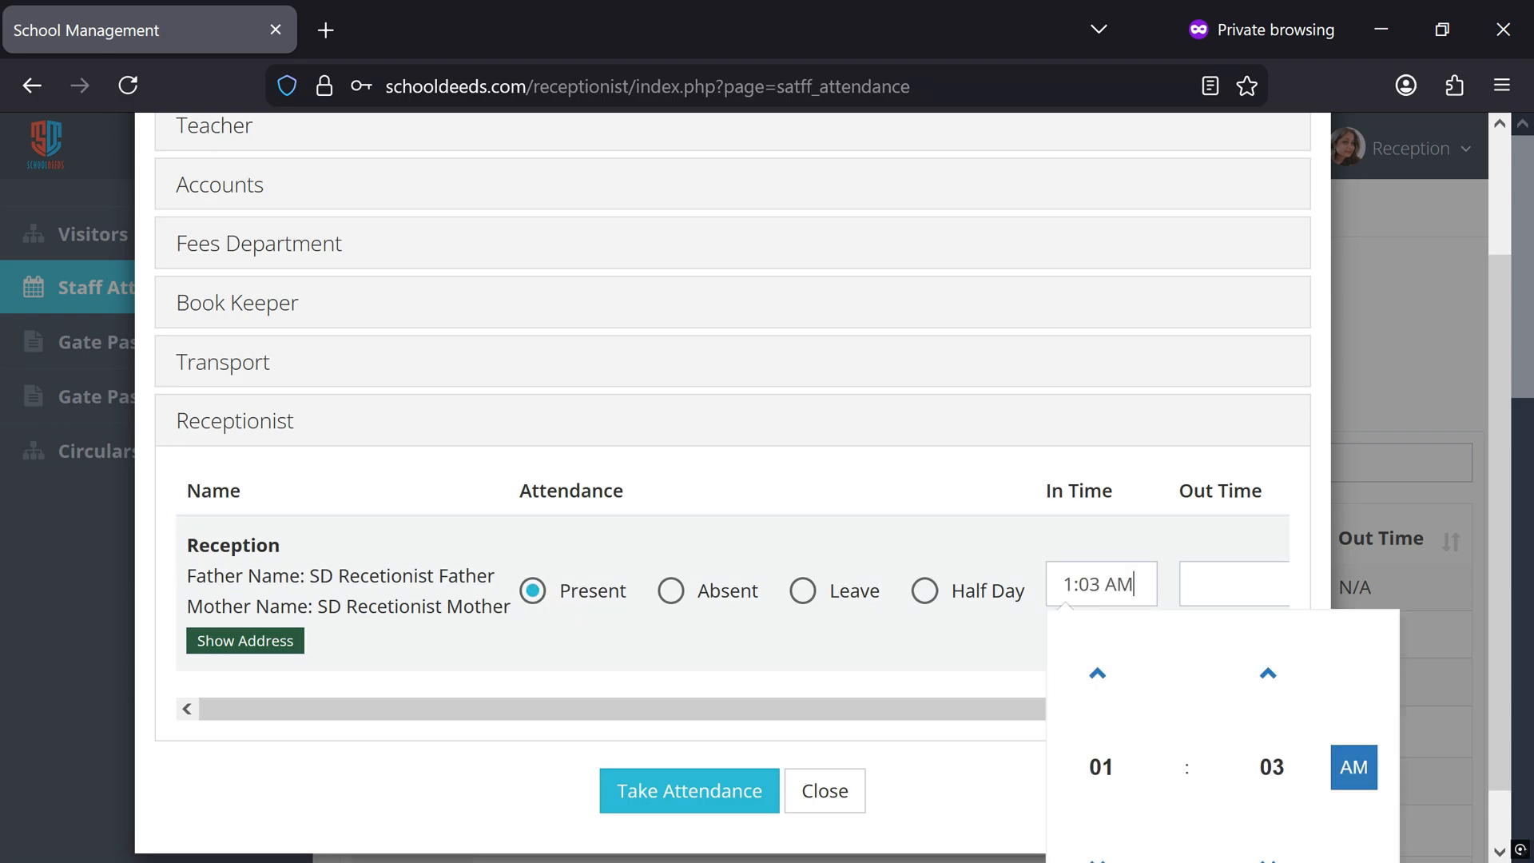
pyautogui.click(1098, 678)
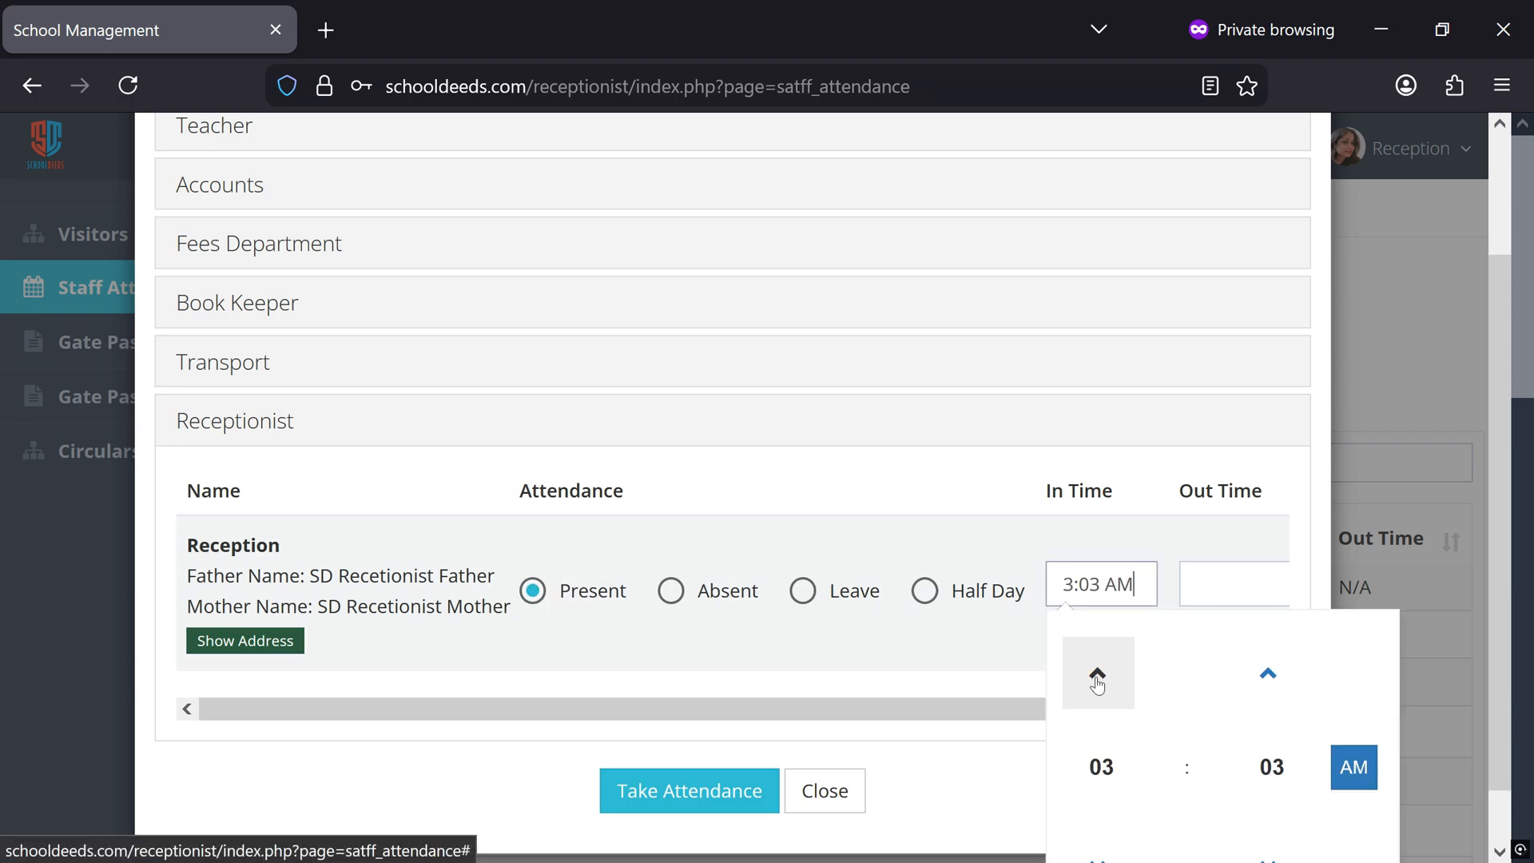
pyautogui.click(1098, 680)
pyautogui.click(1098, 680)
pyautogui.click(1098, 680)
pyautogui.click(1098, 681)
pyautogui.click(1098, 681)
pyautogui.scroll(-1, 1134, 759)
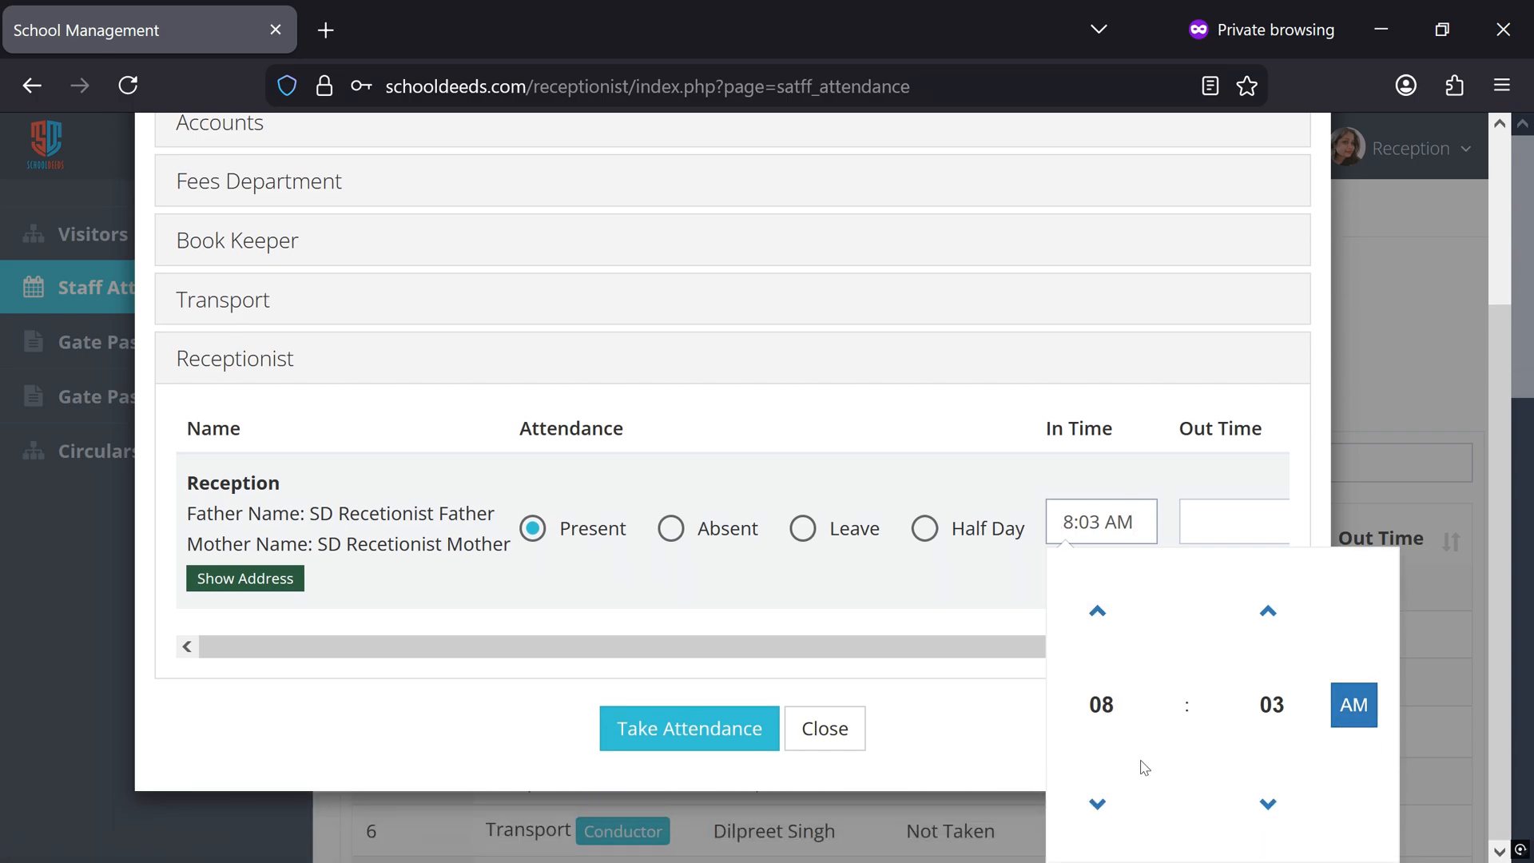
pyautogui.click(1100, 804)
pyautogui.click(1099, 804)
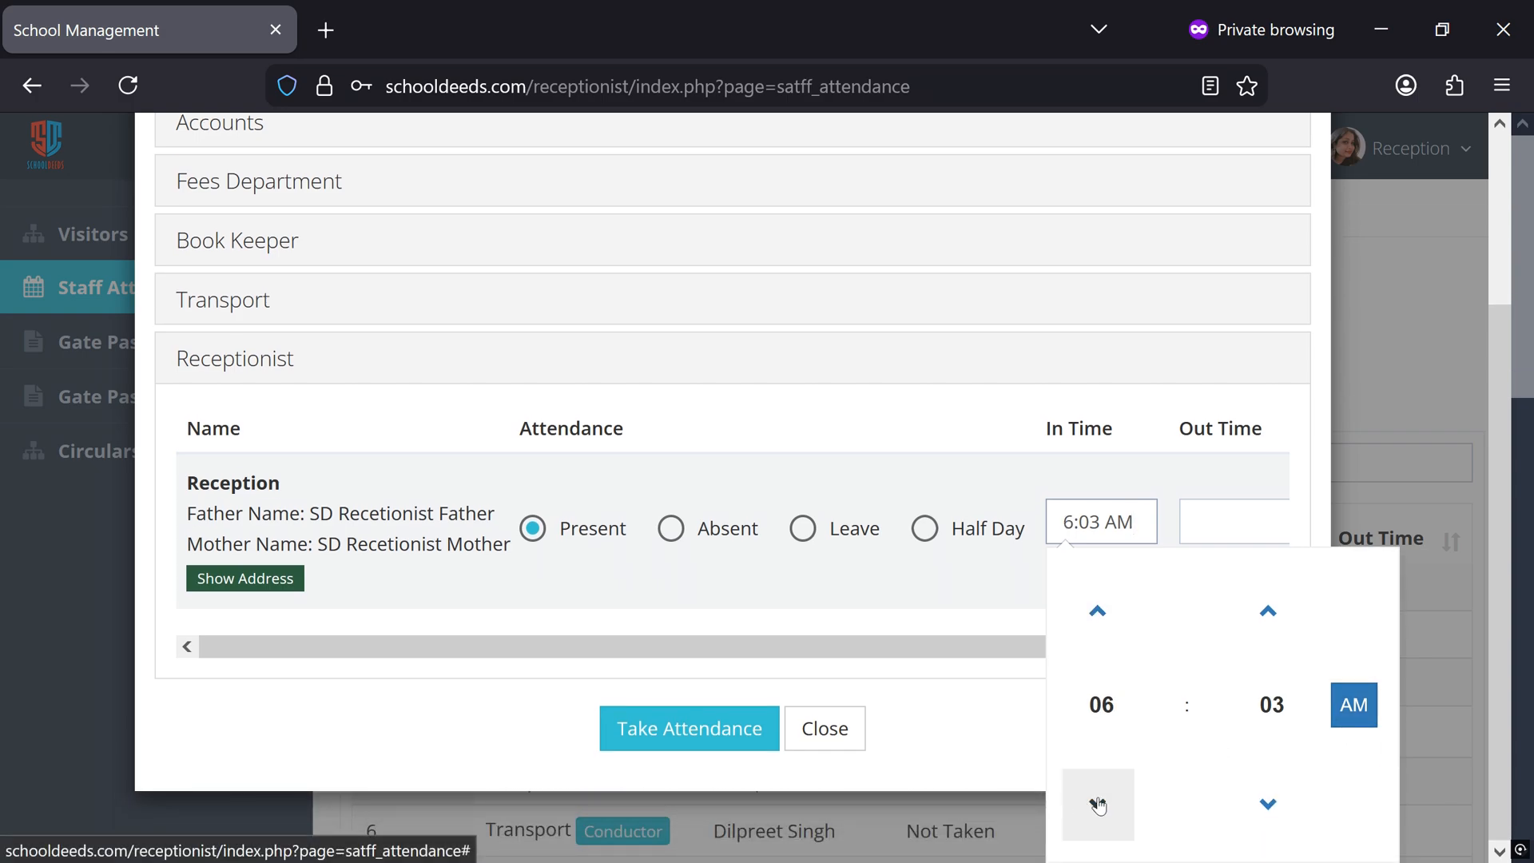
# Set the minutes of the receptionist's In Time to 30 and submit today's staff attendance
pyautogui.click(1269, 610)
pyautogui.click(1268, 611)
pyautogui.click(1269, 611)
pyautogui.click(1268, 610)
pyautogui.click(1268, 610)
pyautogui.click(1269, 610)
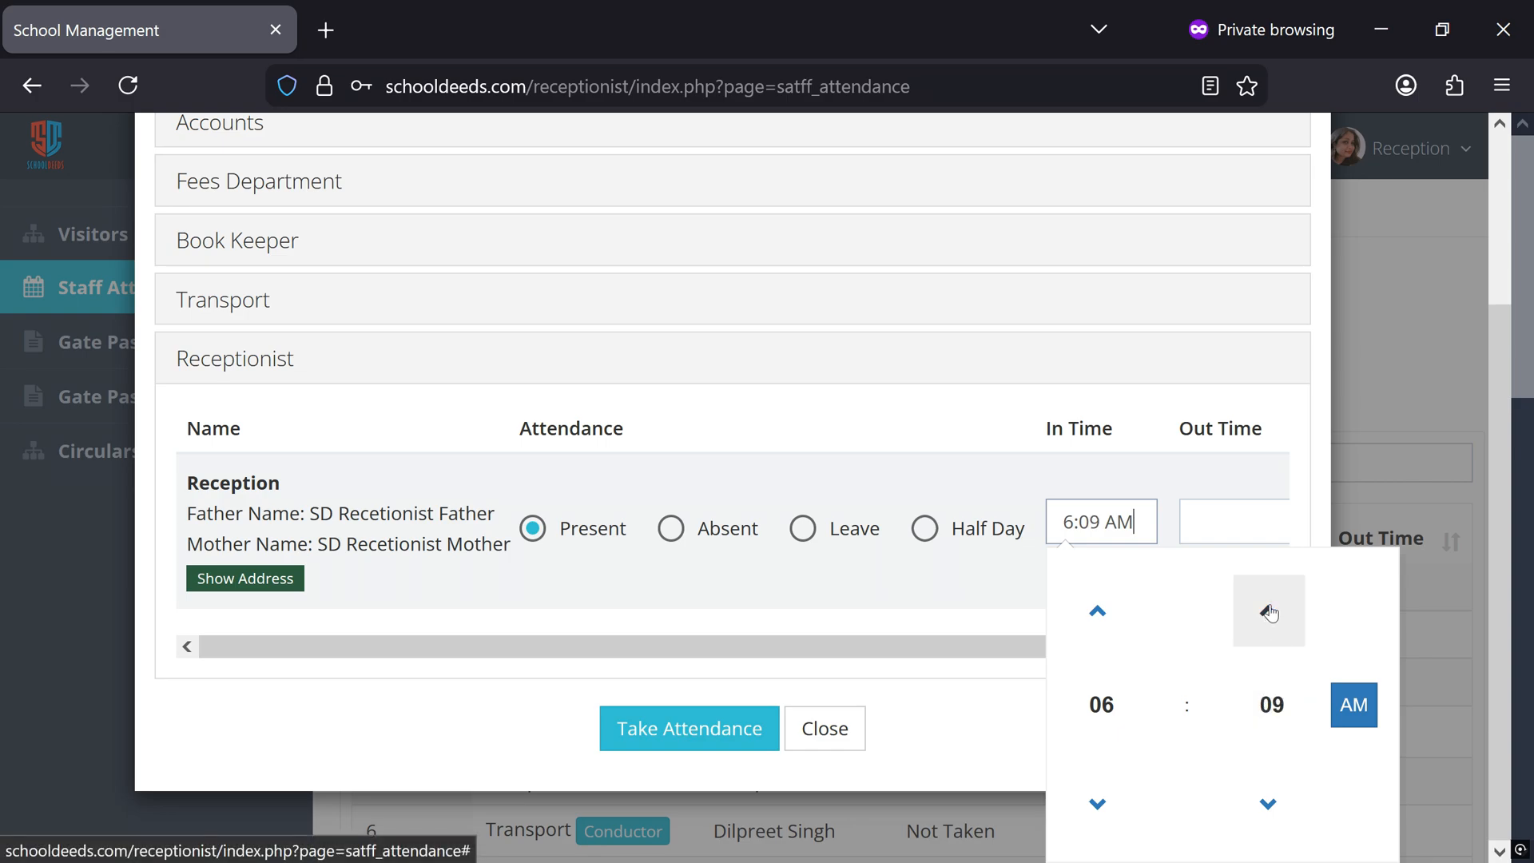
pyautogui.click(1268, 611)
pyautogui.click(1269, 610)
pyautogui.click(1269, 610)
pyautogui.click(1268, 611)
pyautogui.click(1268, 610)
pyautogui.click(1268, 610)
pyautogui.click(1269, 610)
pyautogui.click(1269, 610)
pyautogui.click(1268, 611)
pyautogui.click(1268, 610)
pyautogui.click(1269, 611)
pyautogui.click(1269, 611)
pyautogui.click(782, 593)
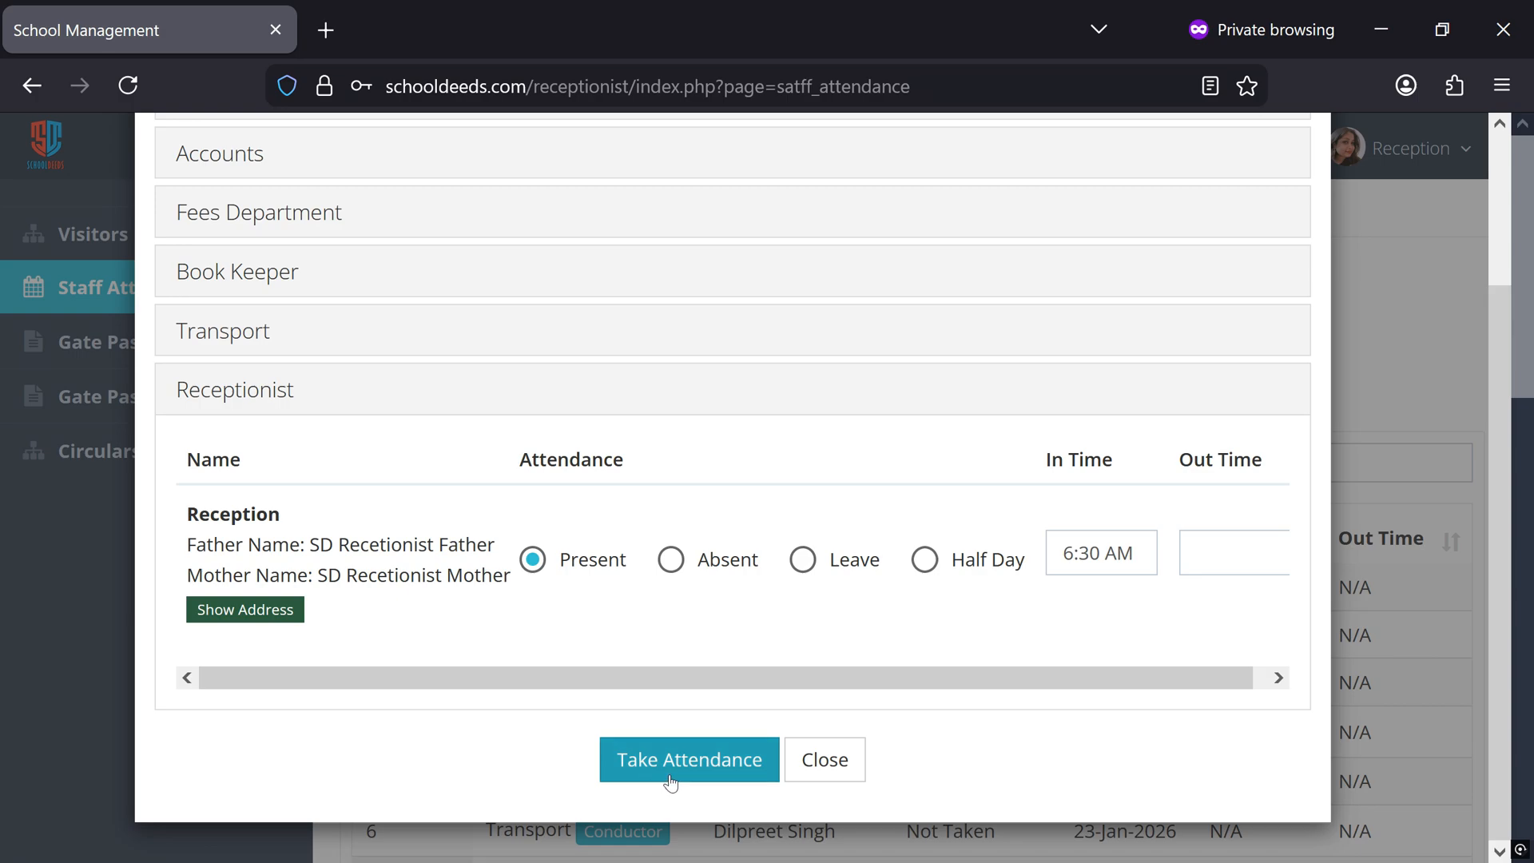
pyautogui.click(671, 779)
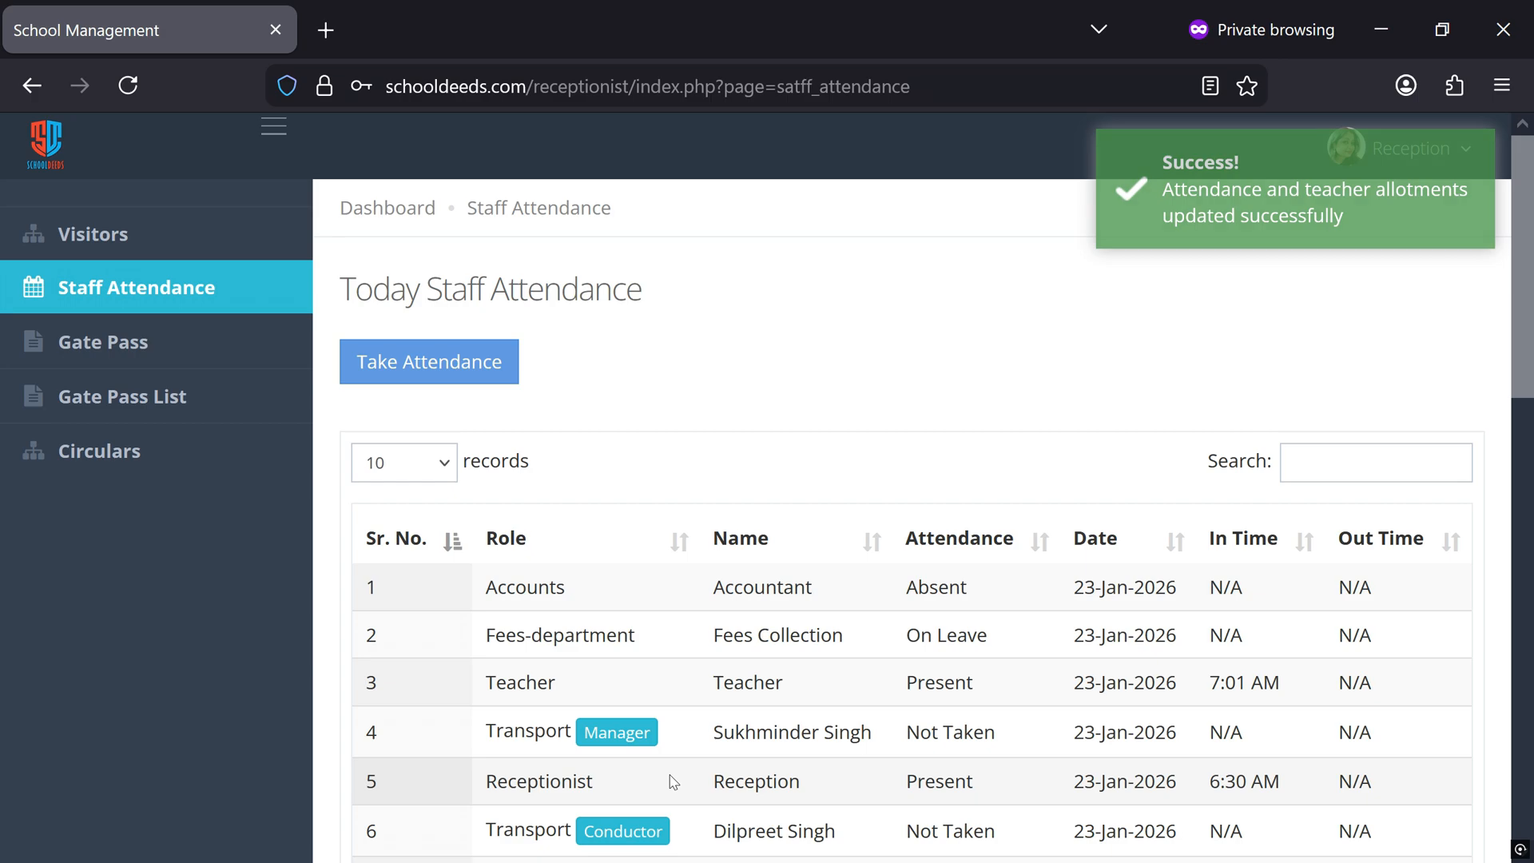
# Review the recorded statuses and In Times of the staff in the Today Staff Attendance table
pyautogui.scroll(-2, 908, 639)
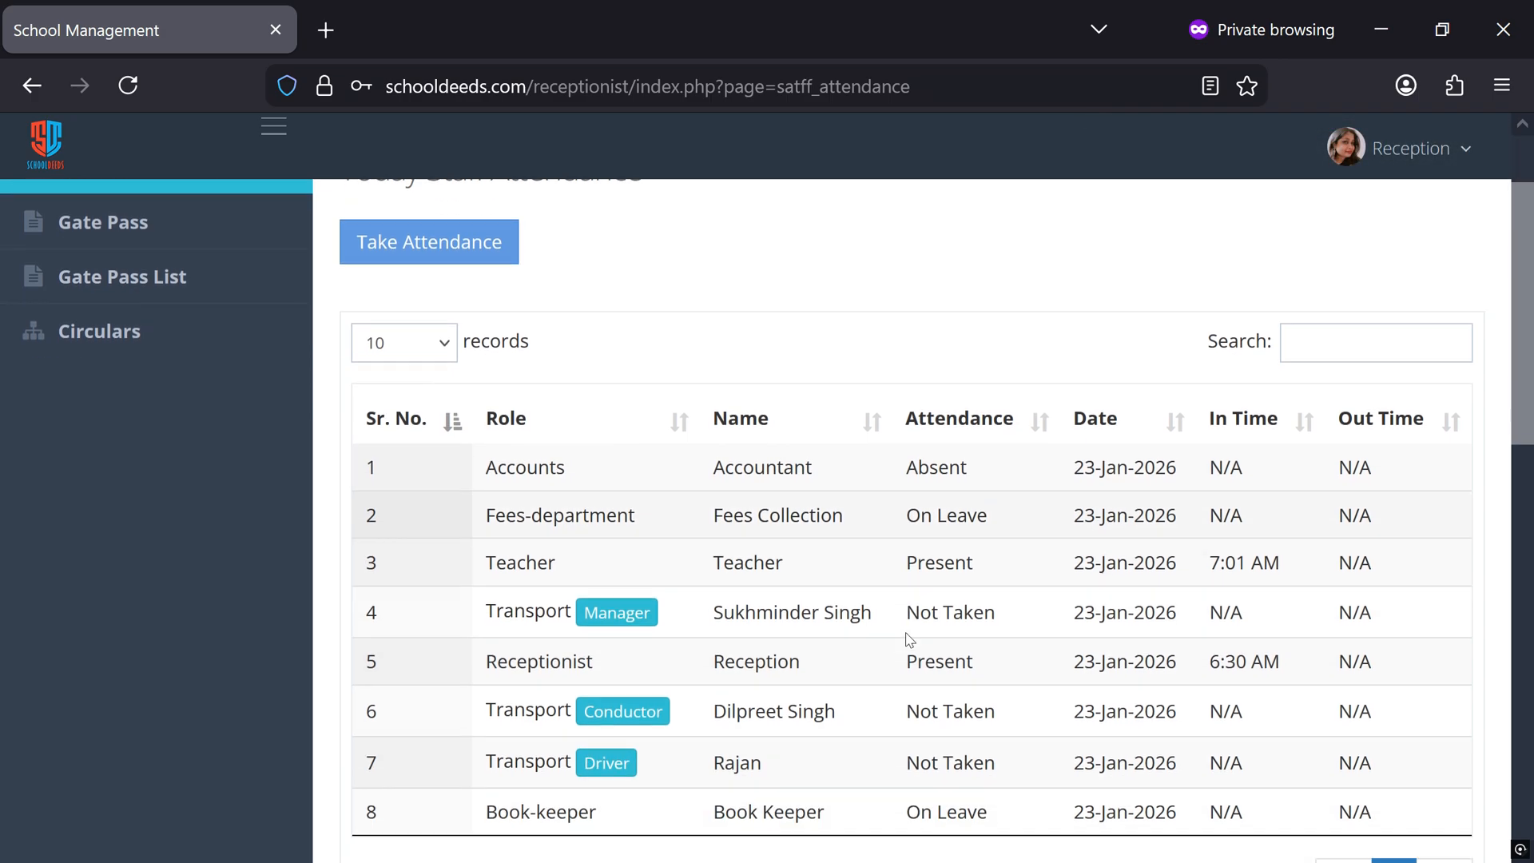
pyautogui.scroll(-3, 908, 639)
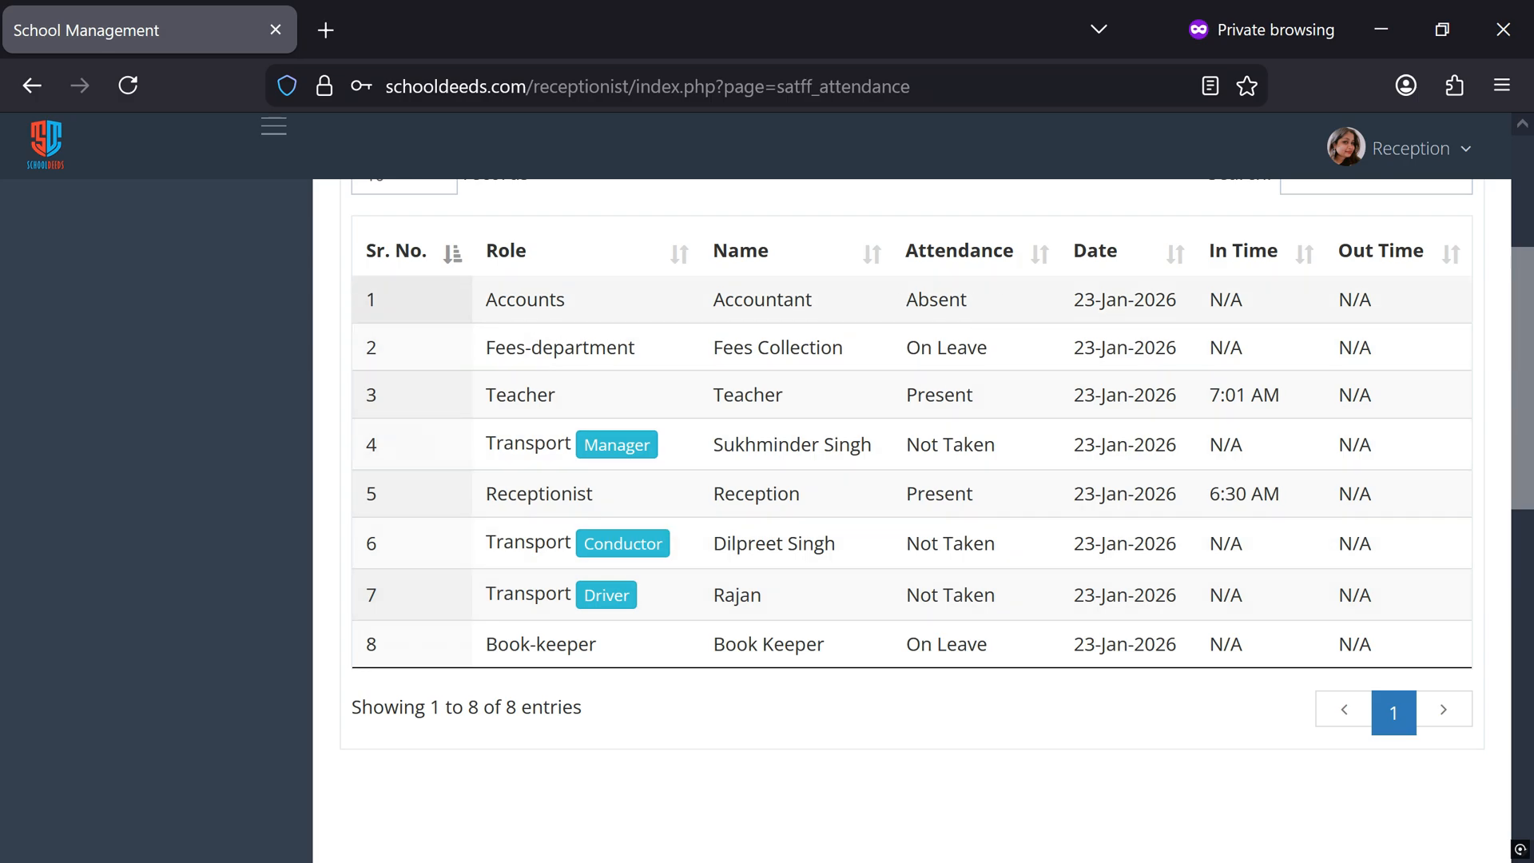
pyautogui.moveTo(905, 302); pyautogui.dragTo(998, 304)
pyautogui.moveTo(902, 348); pyautogui.dragTo(1008, 352)
pyautogui.moveTo(905, 395); pyautogui.dragTo(1041, 404)
pyautogui.moveTo(1208, 394); pyautogui.dragTo(1277, 404)
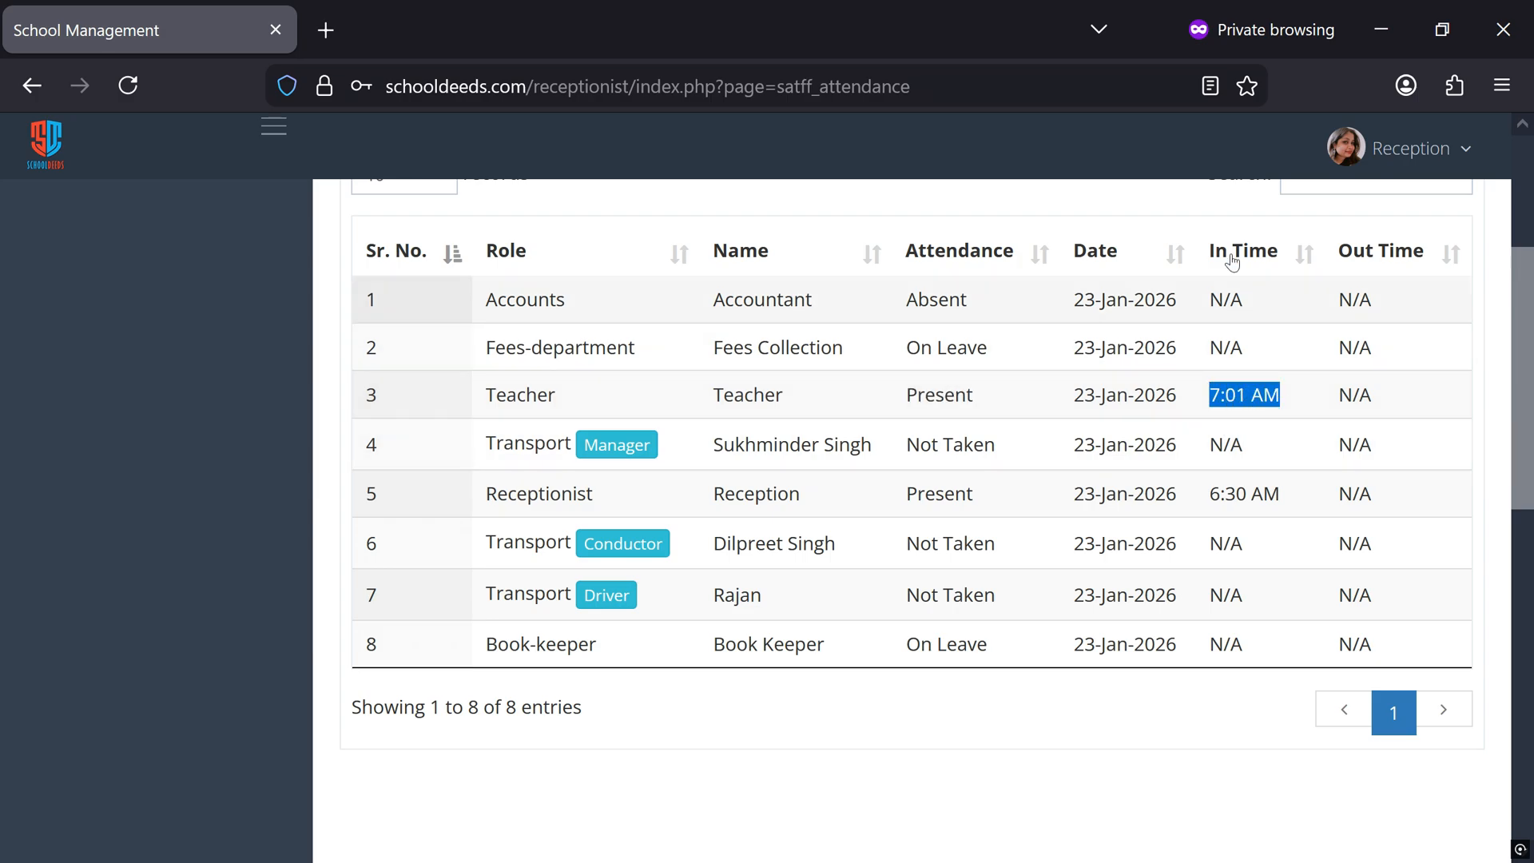
pyautogui.moveTo(1207, 496); pyautogui.dragTo(1282, 496)
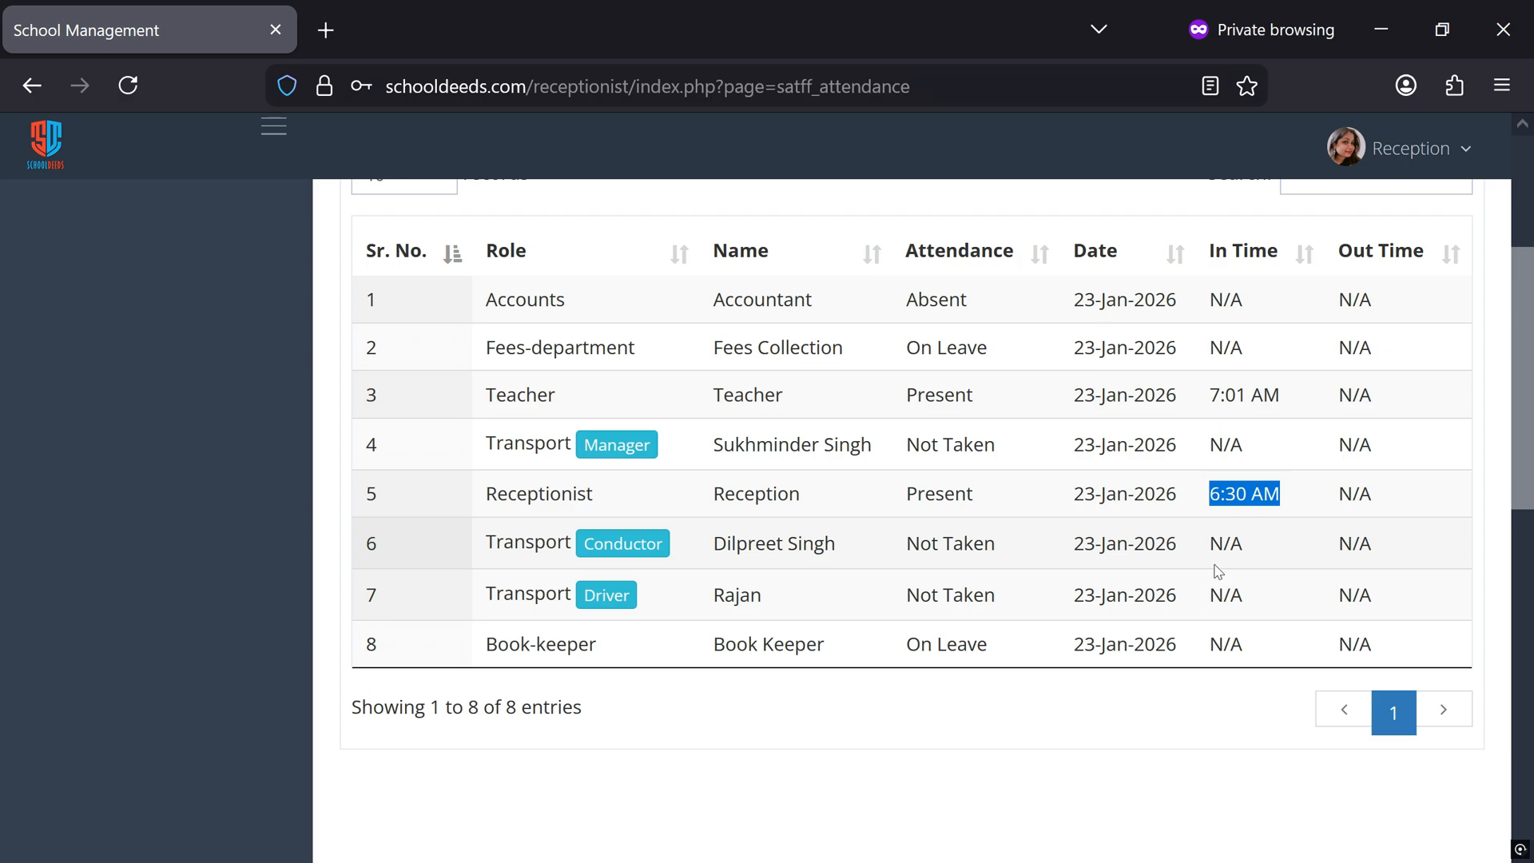
# Reload the page and check the 23-Jan-26 entry in the Staff Attendance history
pyautogui.scroll(-7, 1218, 570)
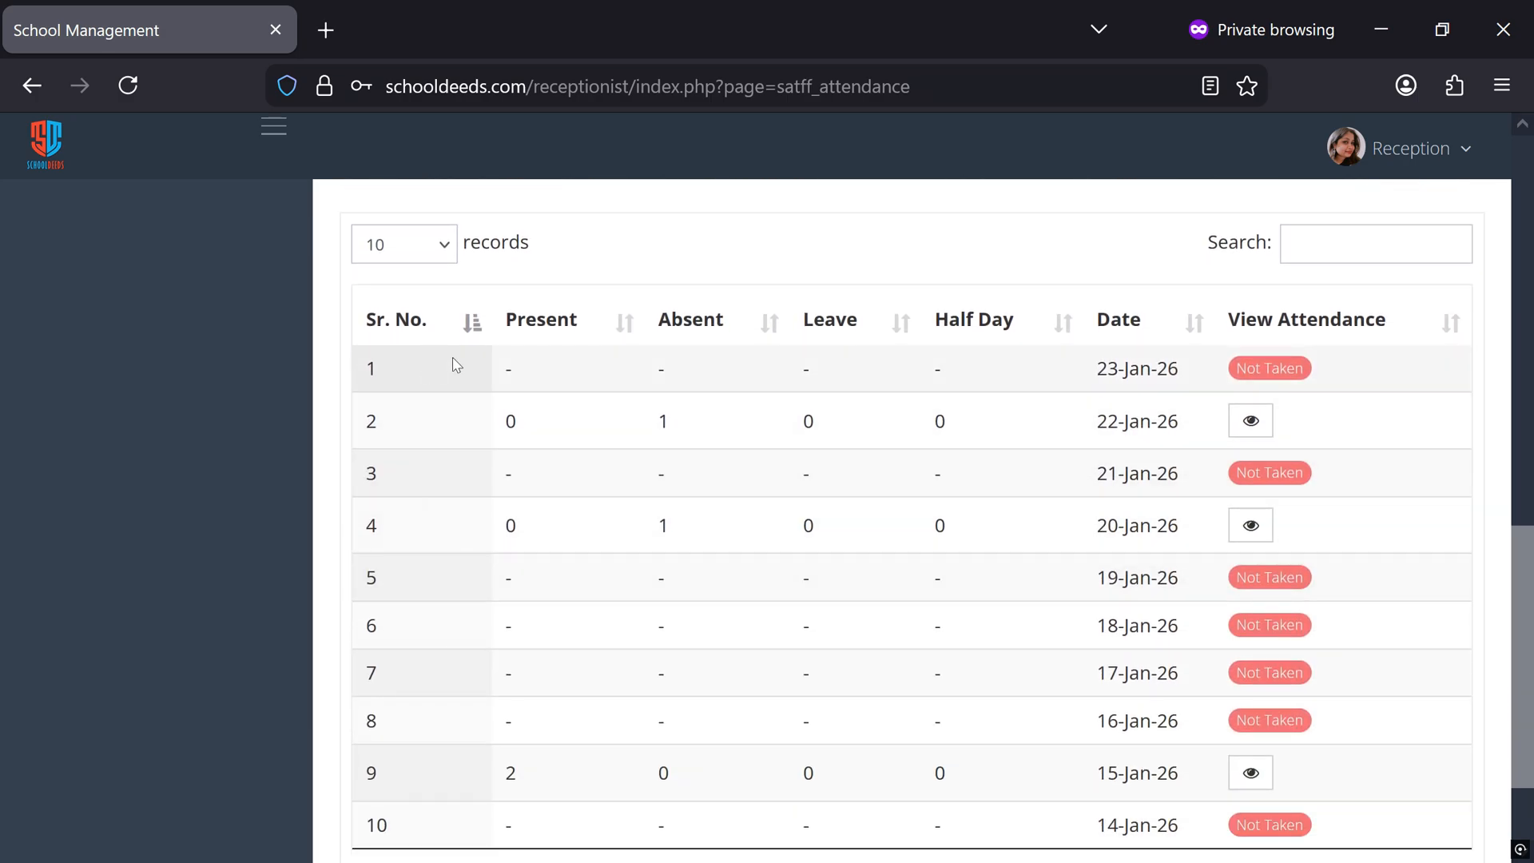
pyautogui.moveTo(1096, 368); pyautogui.dragTo(1167, 368)
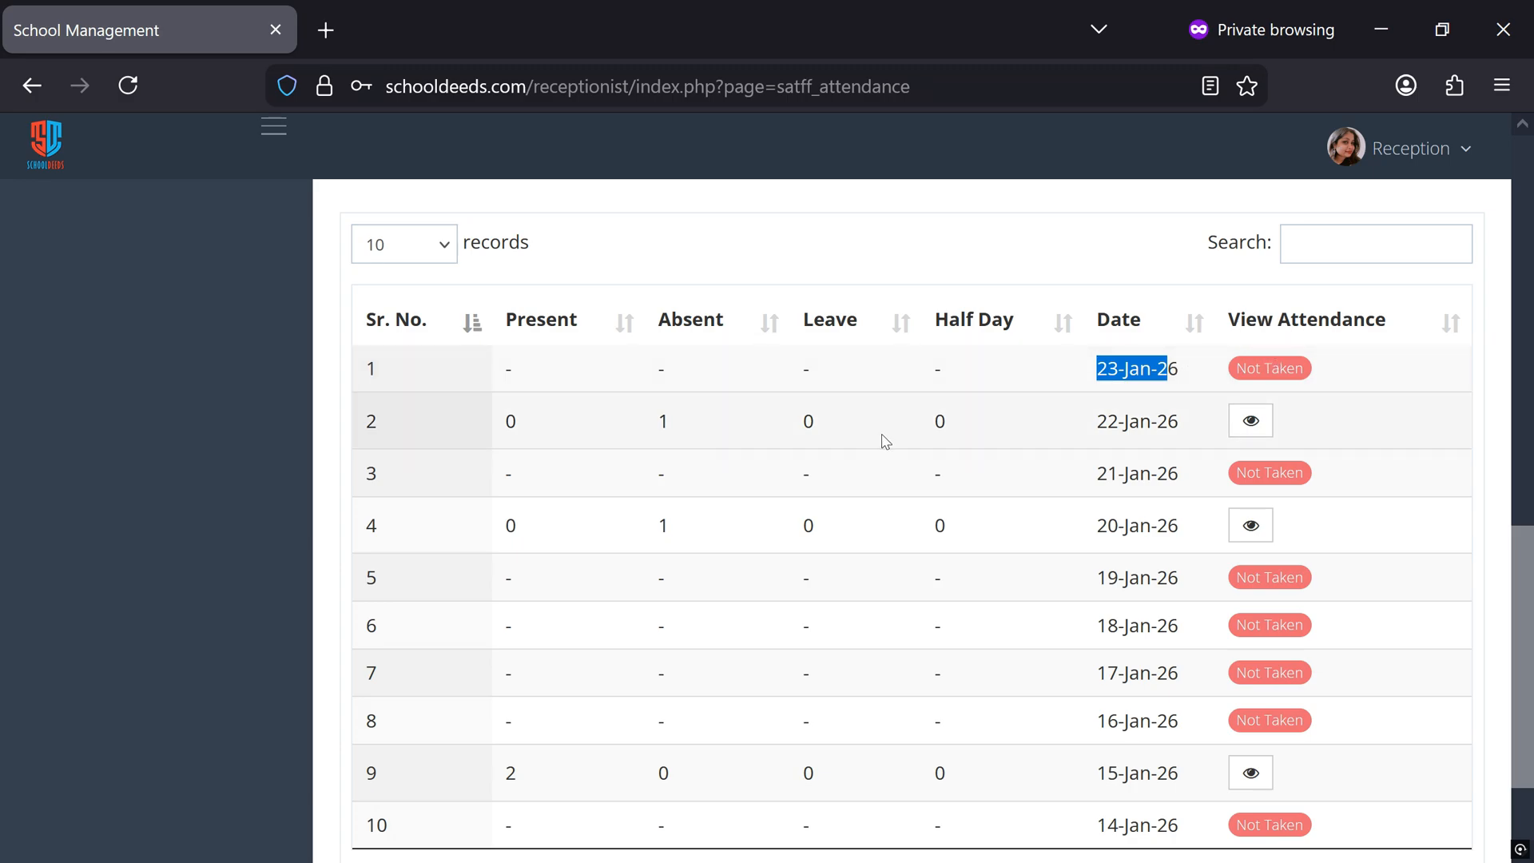
pyautogui.click(125, 92)
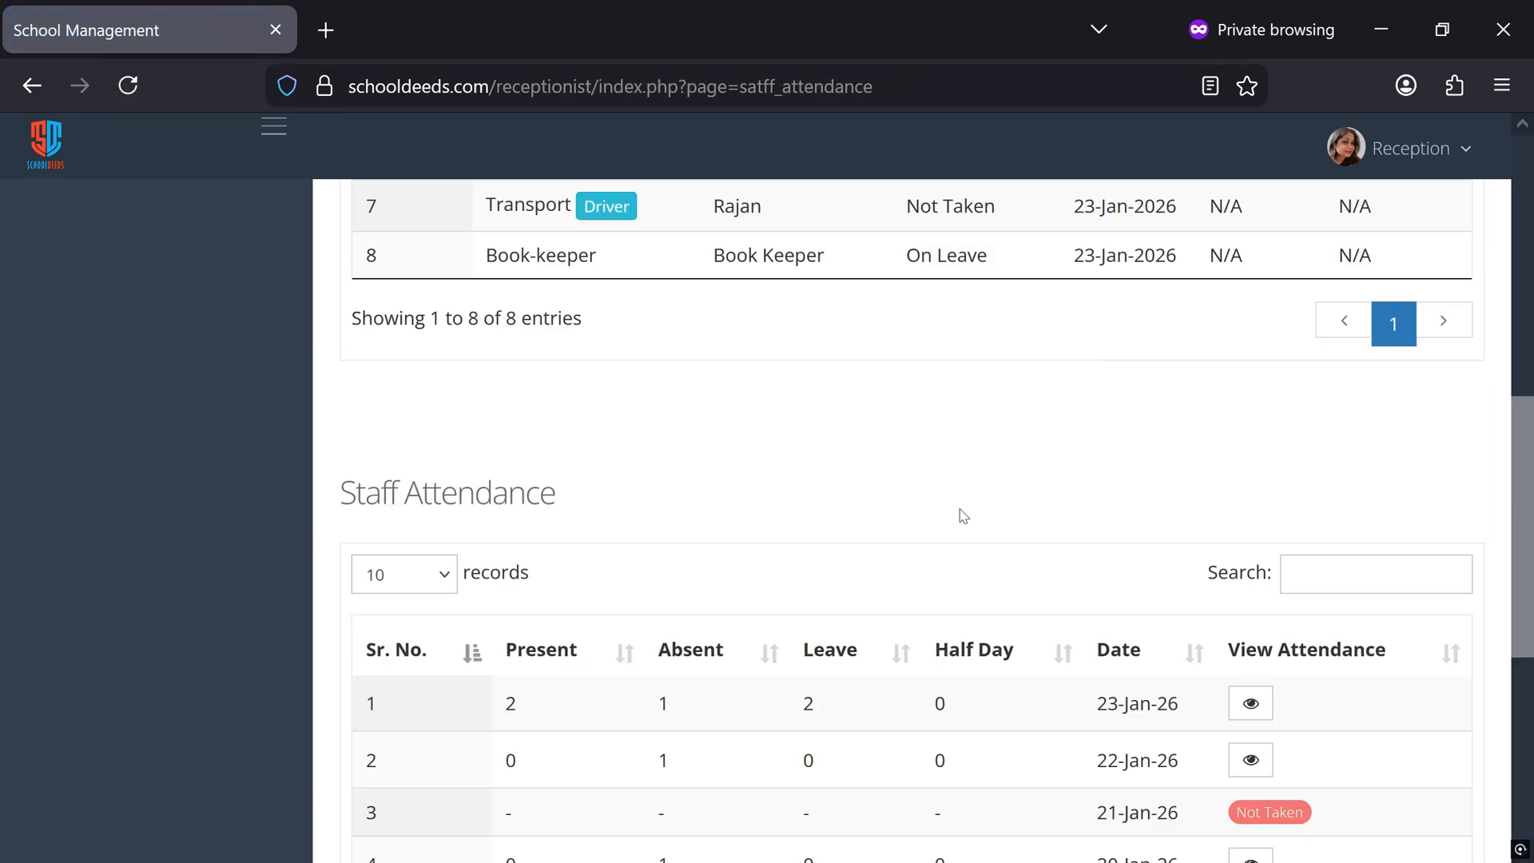
pyautogui.scroll(-3, 1145, 535)
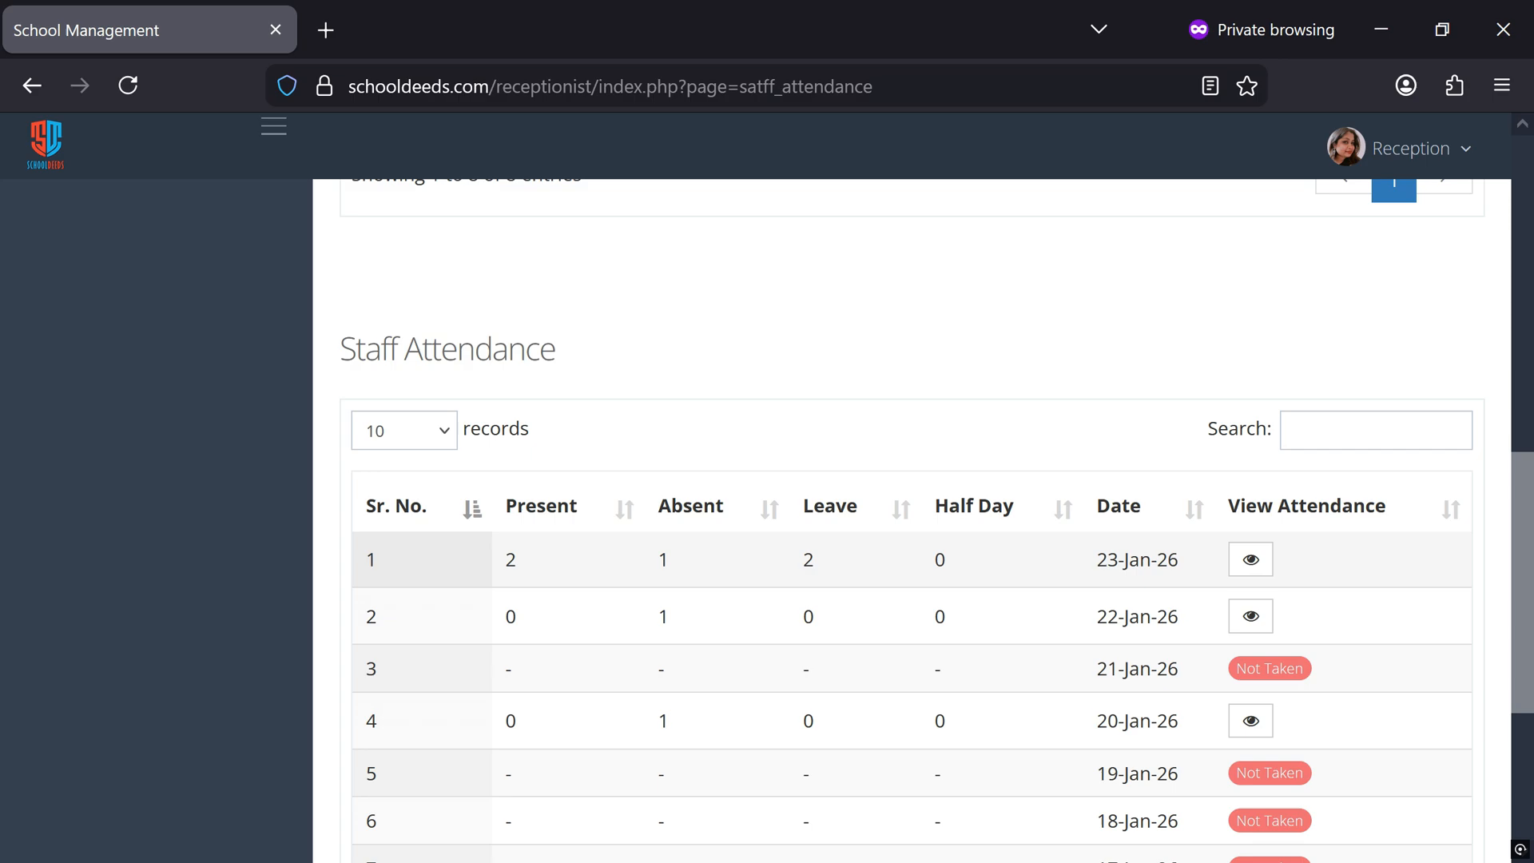
pyautogui.moveTo(1095, 559); pyautogui.dragTo(1186, 565)
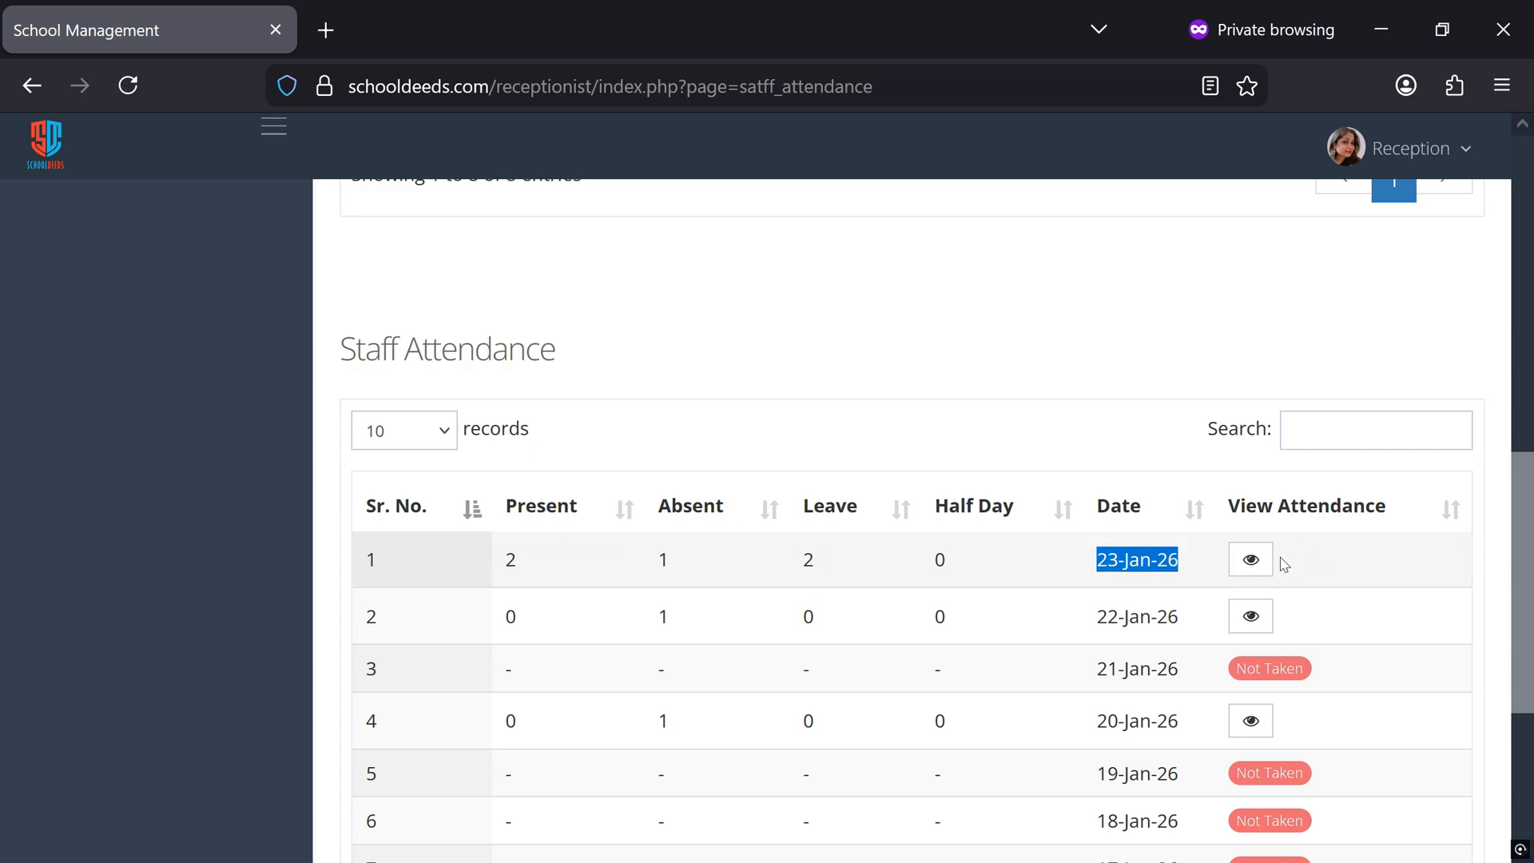
# View the 23-Jan-26 attendance details for the teacher, receptionist and accounts groups, then close them
pyautogui.click(1250, 559)
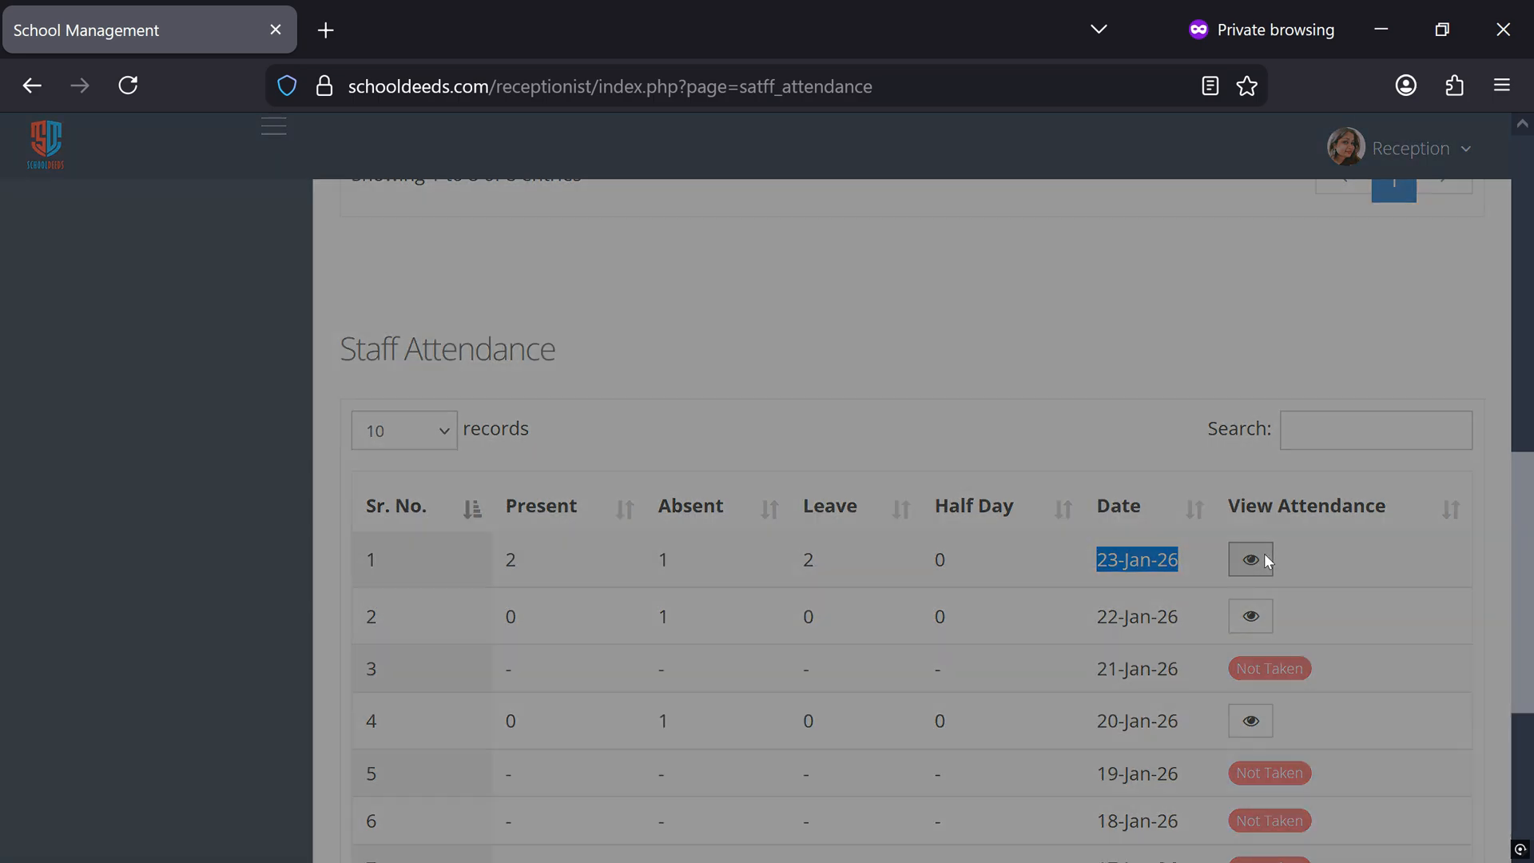
pyautogui.click(238, 330)
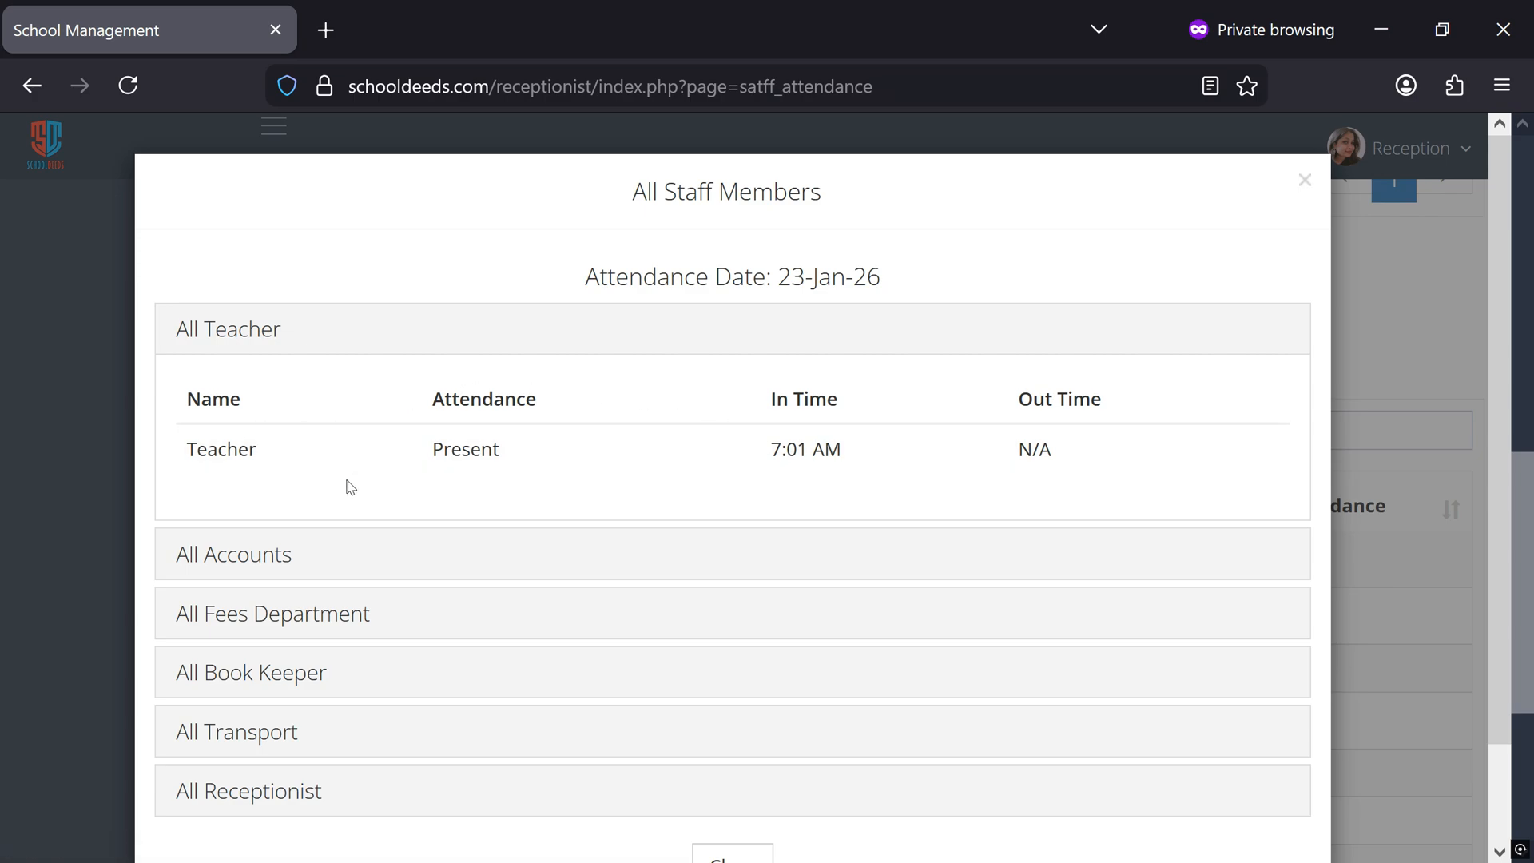
pyautogui.scroll(-2, 312, 607)
pyautogui.click(276, 684)
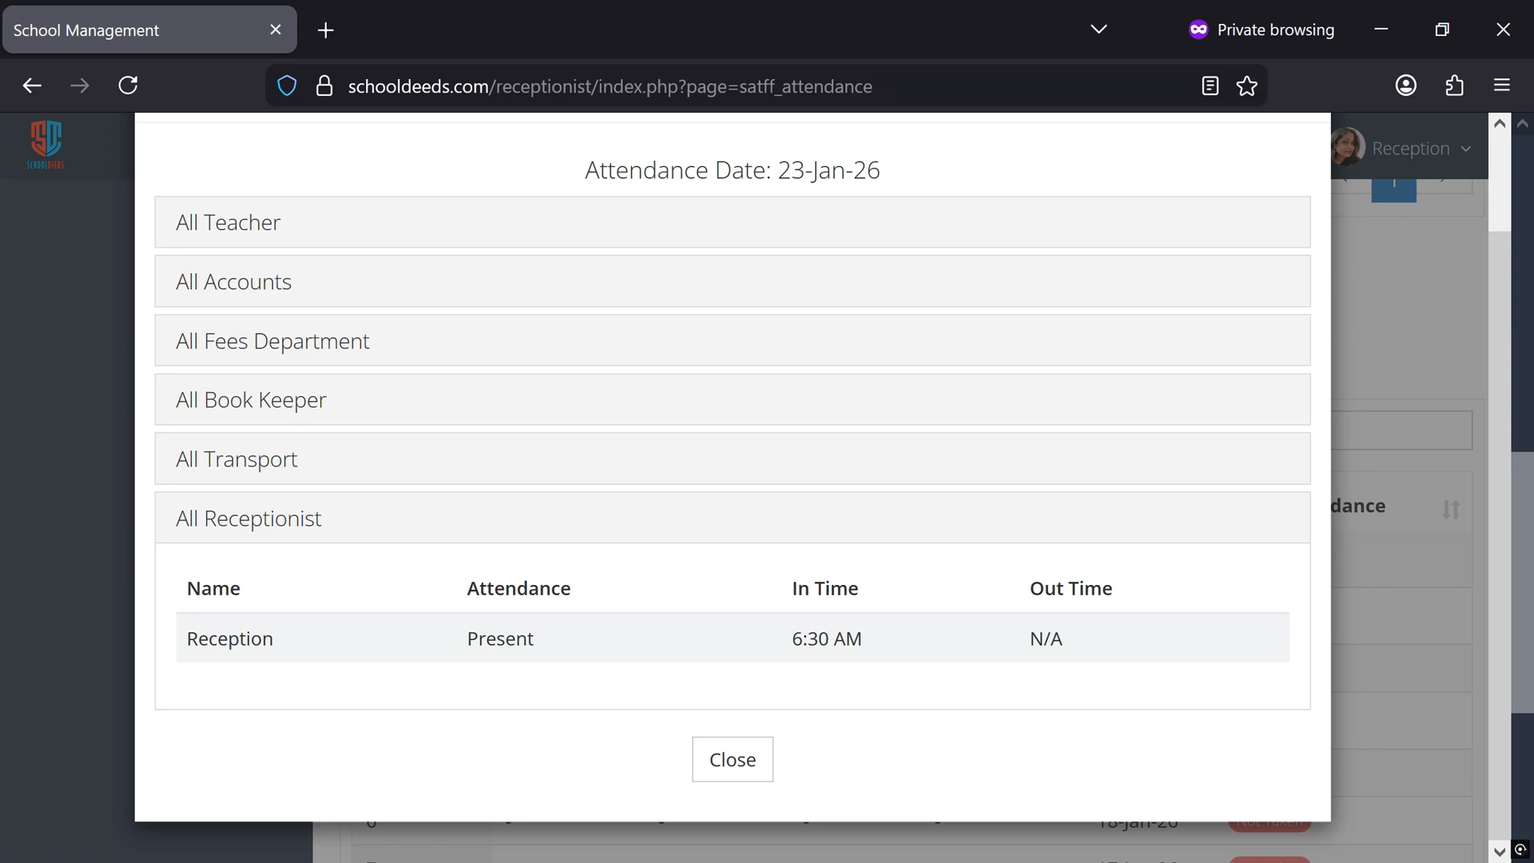
pyautogui.click(224, 298)
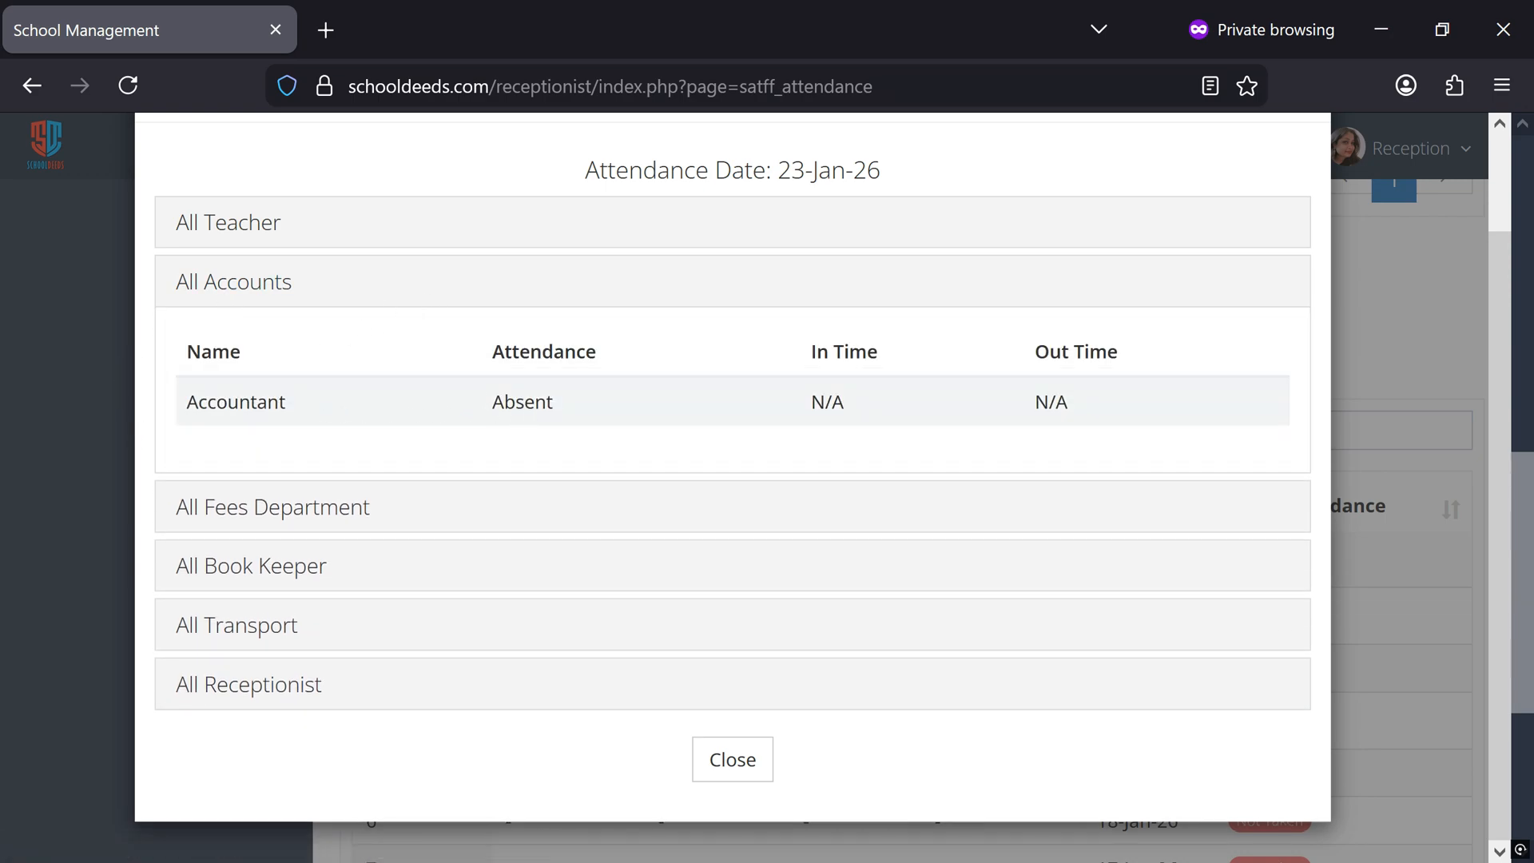
pyautogui.click(732, 760)
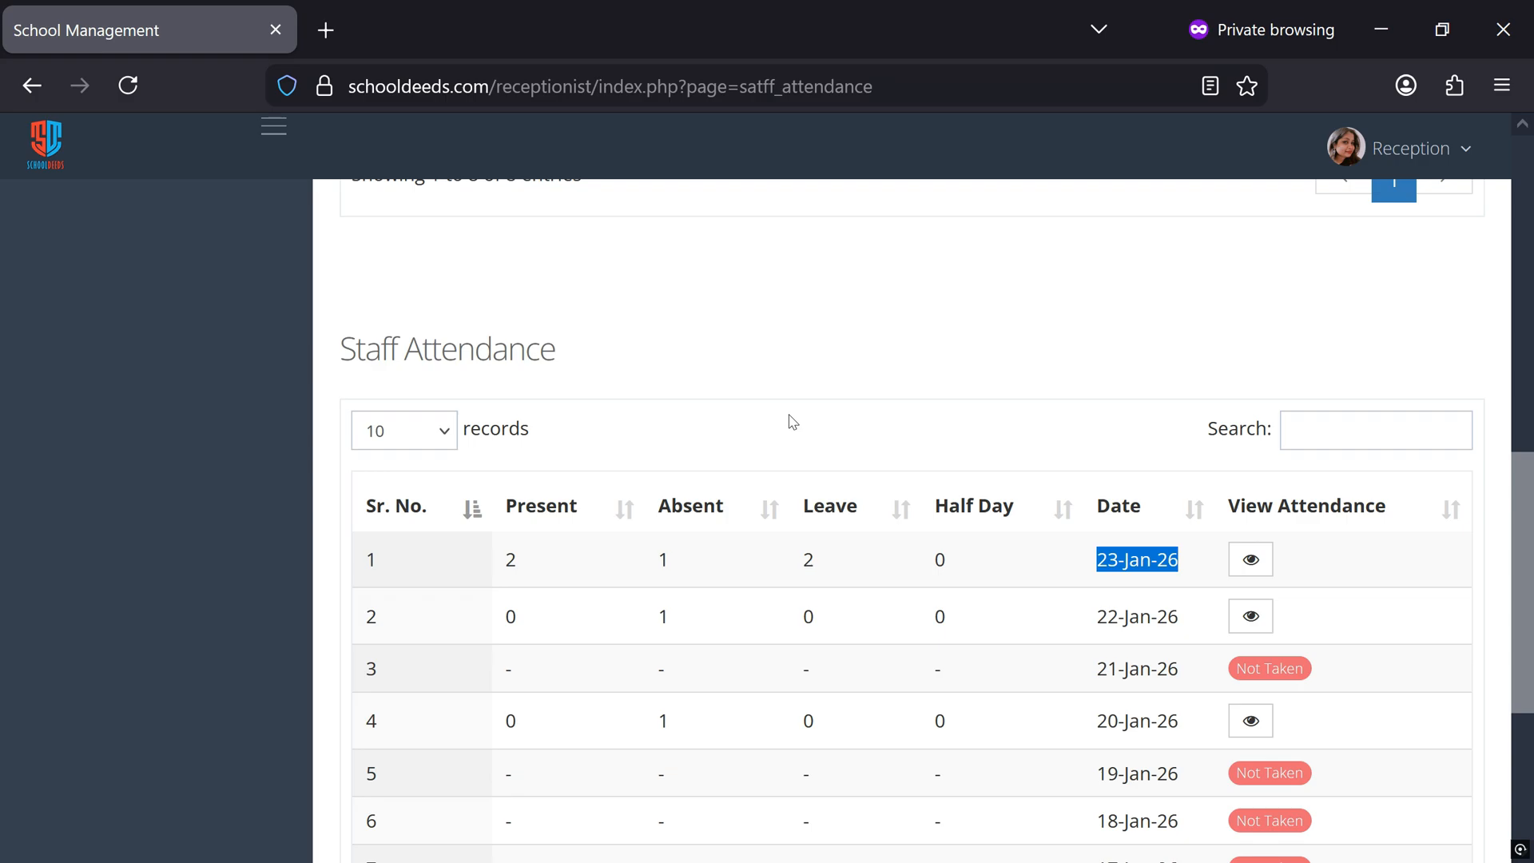
# Reopen today's staff attendance and set the teacher's Out Time to 1:40 PM
pyautogui.scroll(10, 792, 422)
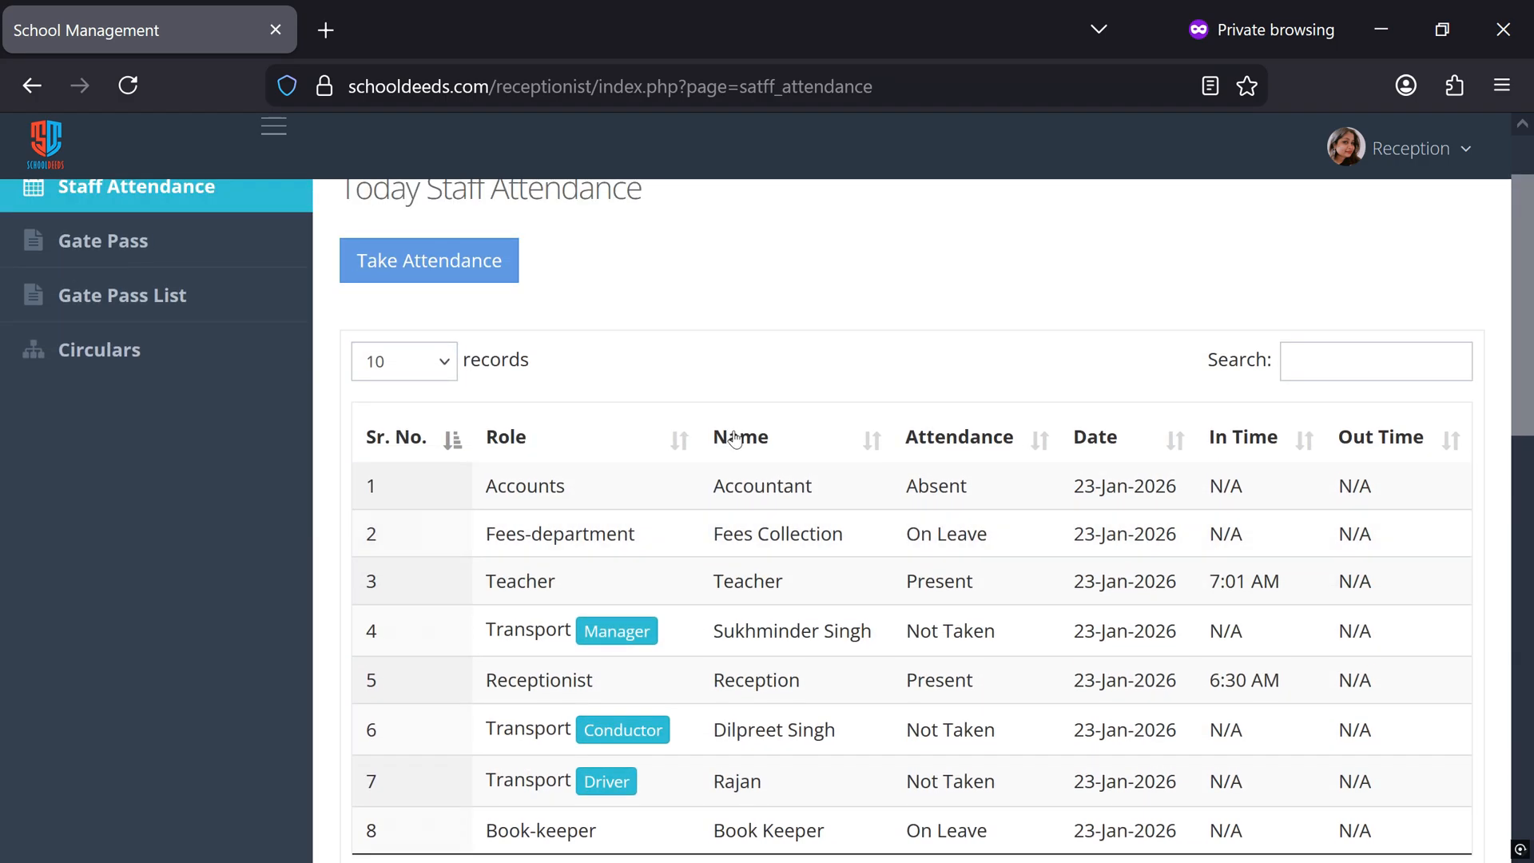
pyautogui.click(404, 366)
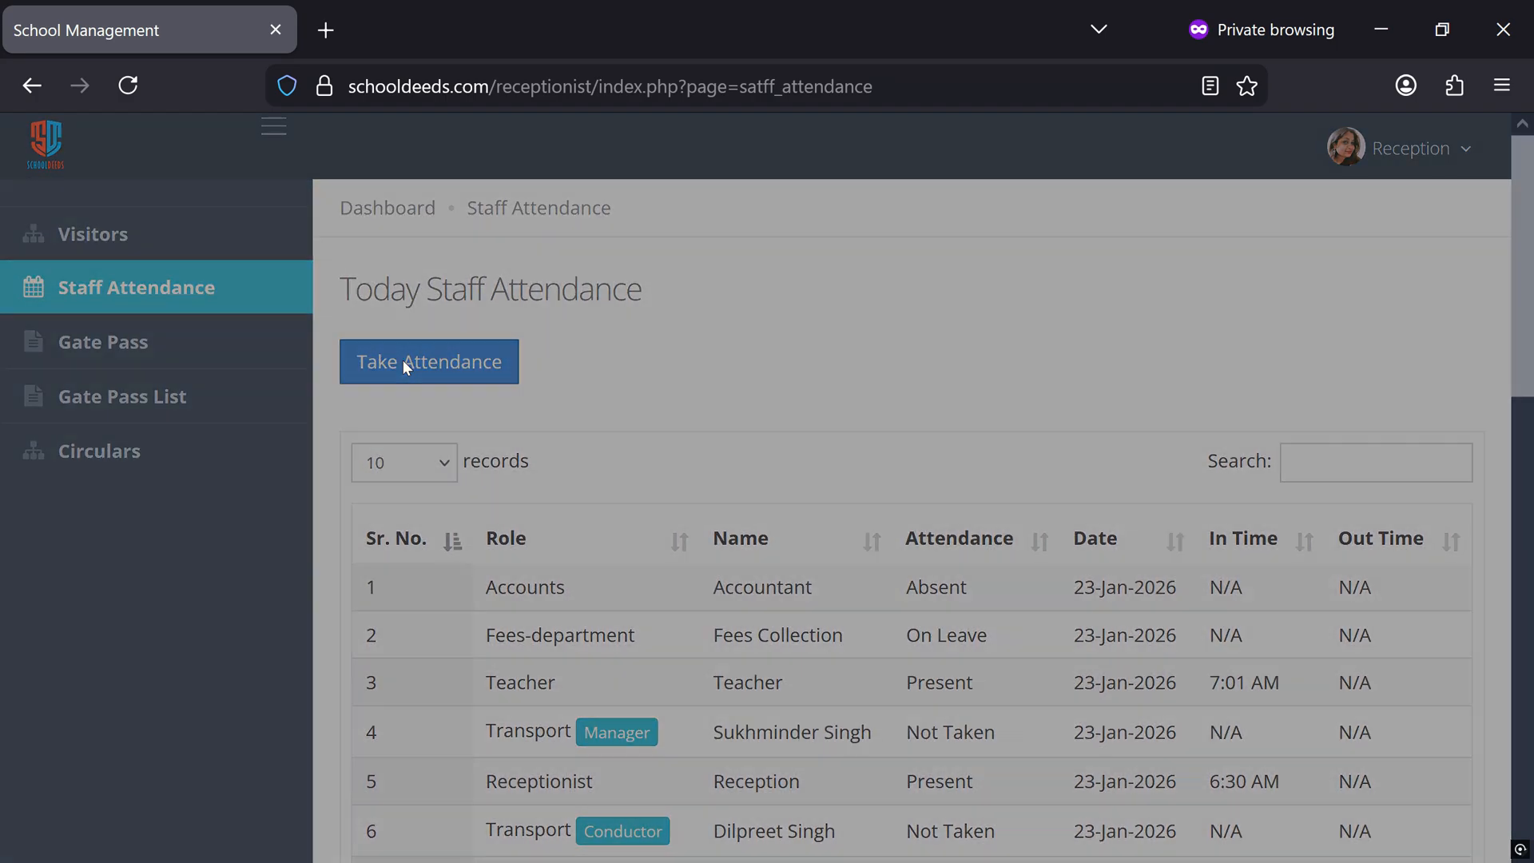
pyautogui.click(217, 282)
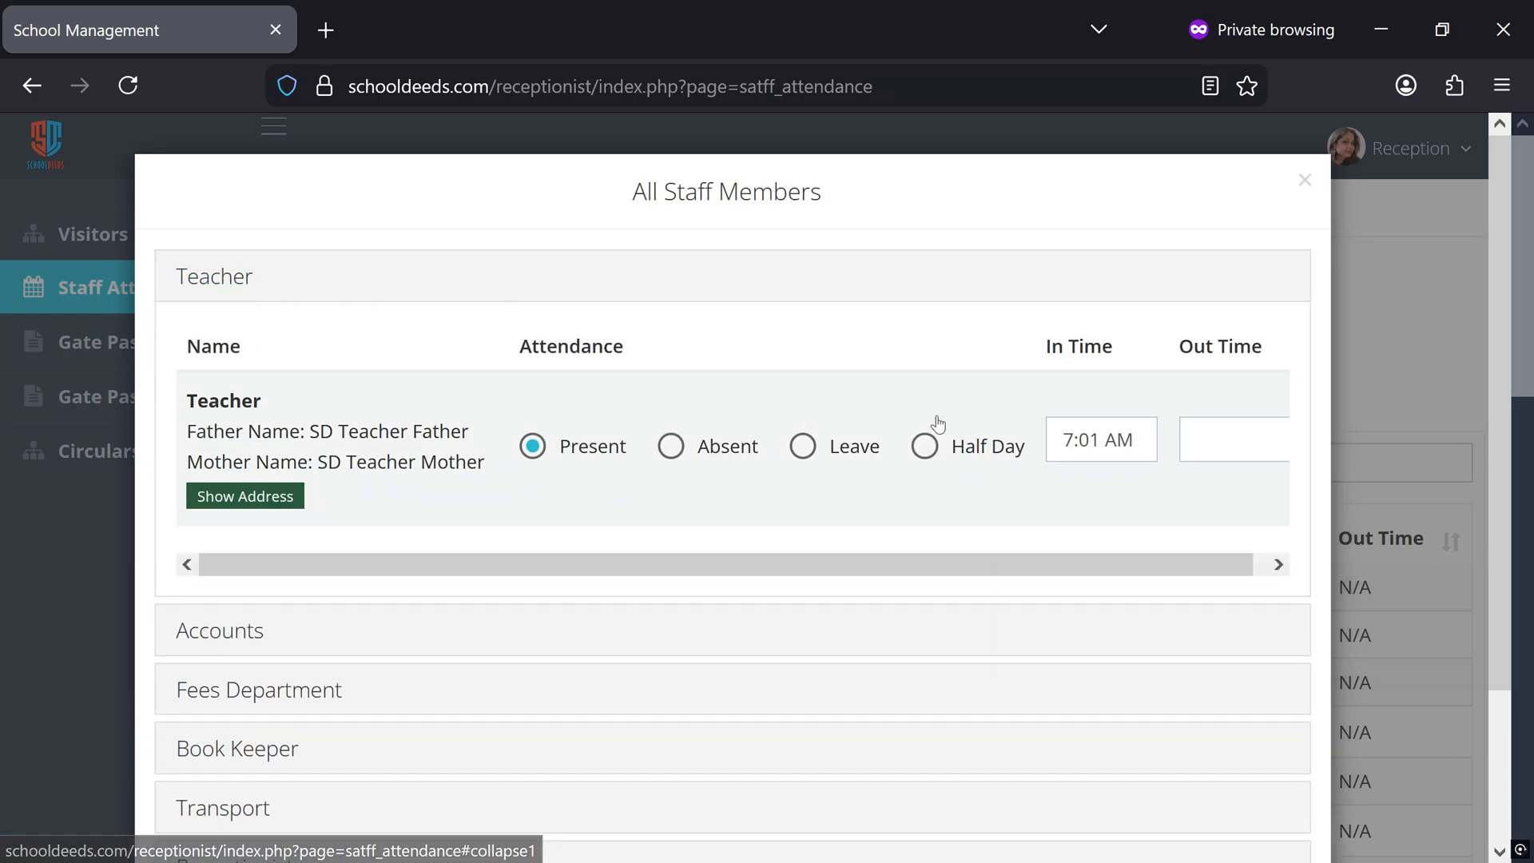
pyautogui.click(1234, 439)
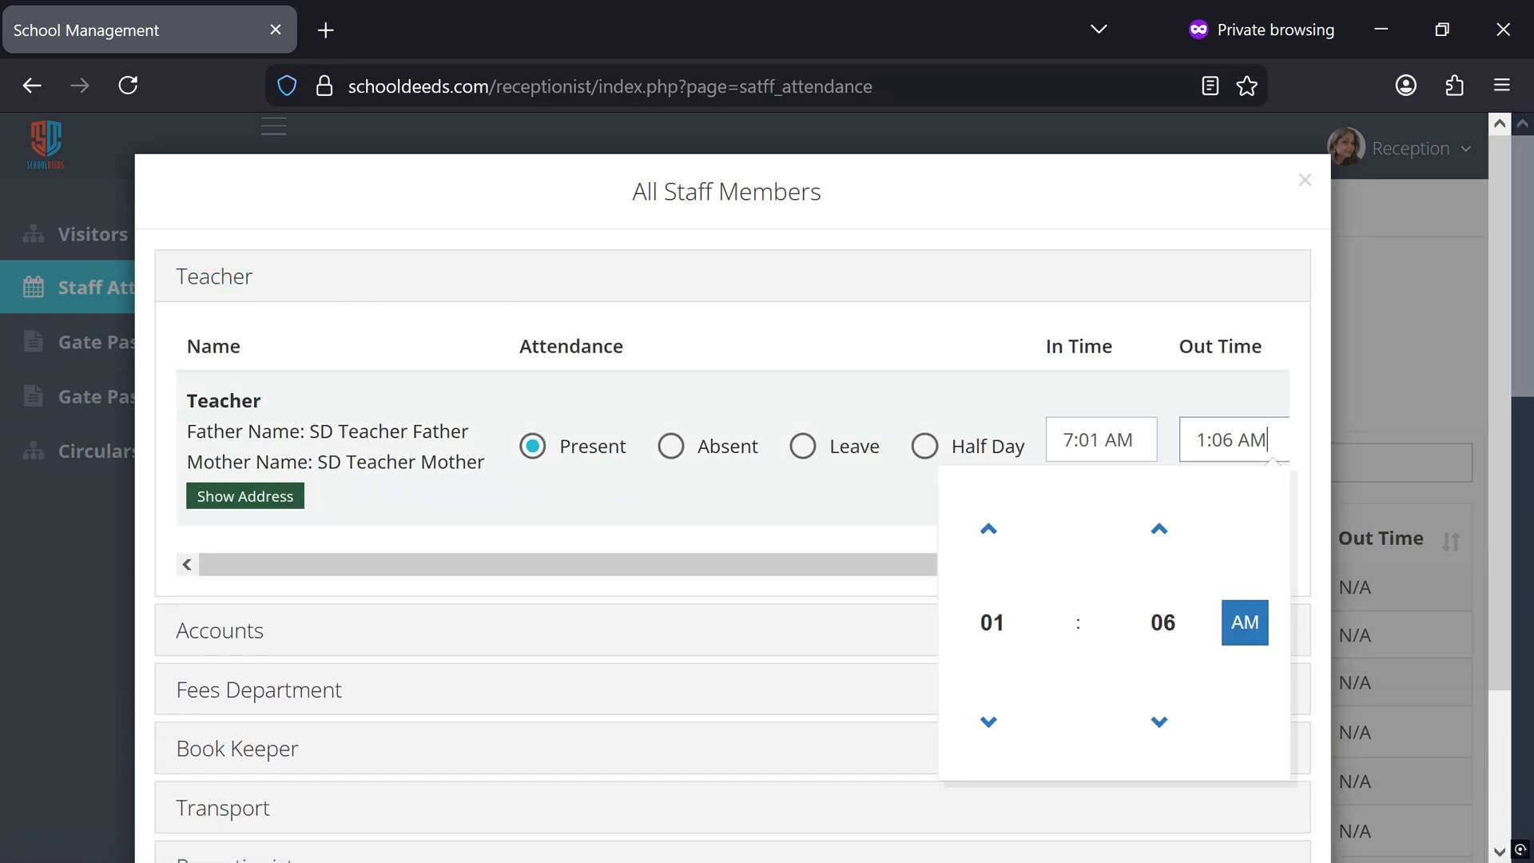
pyautogui.click(1252, 629)
pyautogui.doubleClick(1158, 531)
pyautogui.doubleClick(1159, 530)
pyautogui.tripleClick(1158, 530)
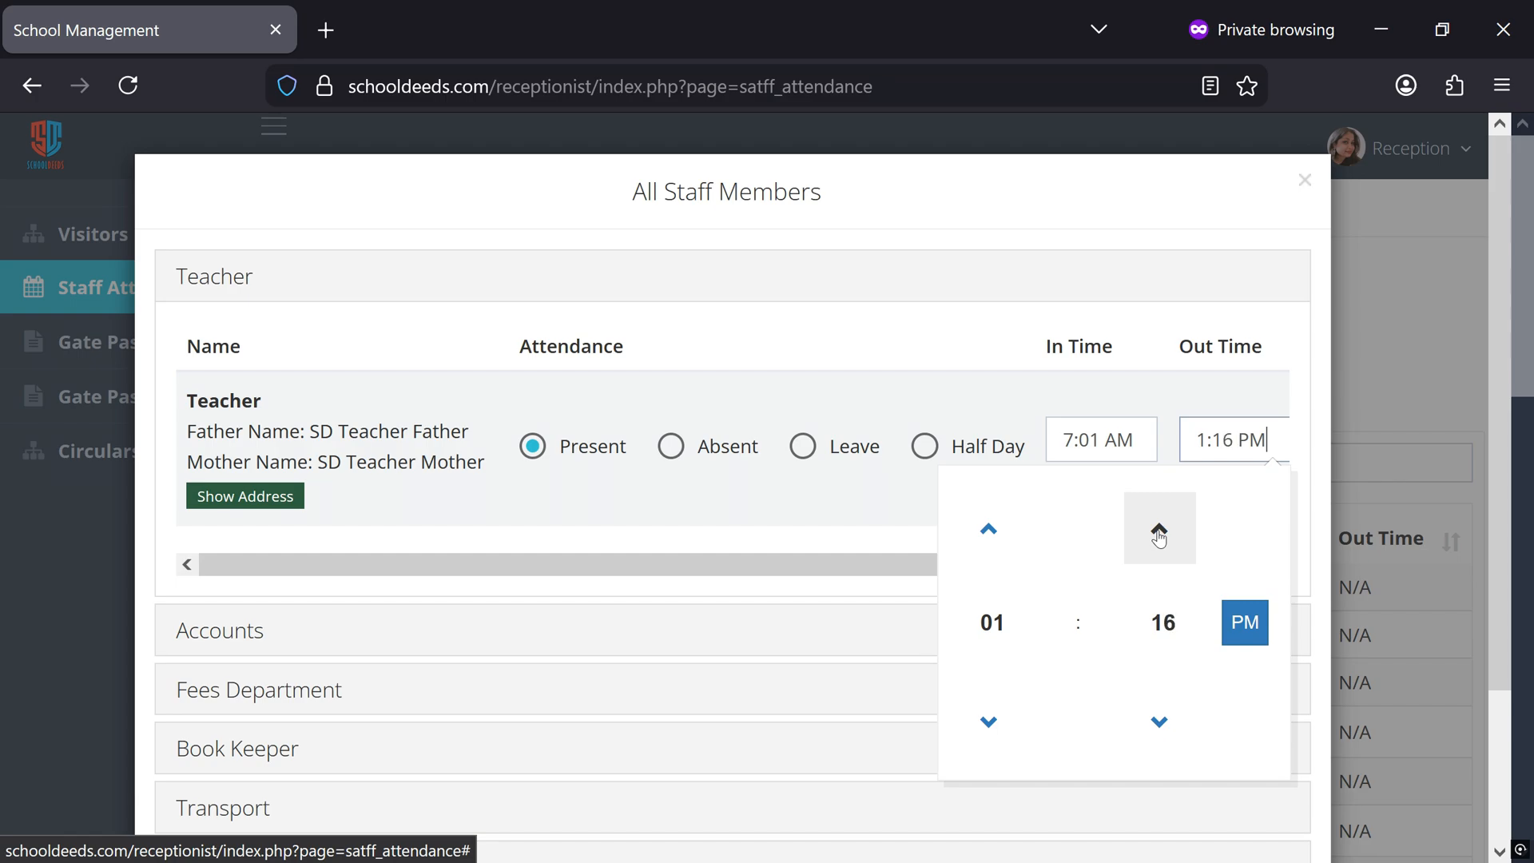
pyautogui.tripleClick(1159, 530)
pyautogui.tripleClick(1159, 530)
pyautogui.tripleClick(1158, 530)
pyautogui.doubleClick(1158, 531)
pyautogui.doubleClick(1158, 530)
pyautogui.tripleClick(1158, 530)
pyautogui.doubleClick(1158, 531)
pyautogui.click(1158, 531)
pyautogui.click(1159, 531)
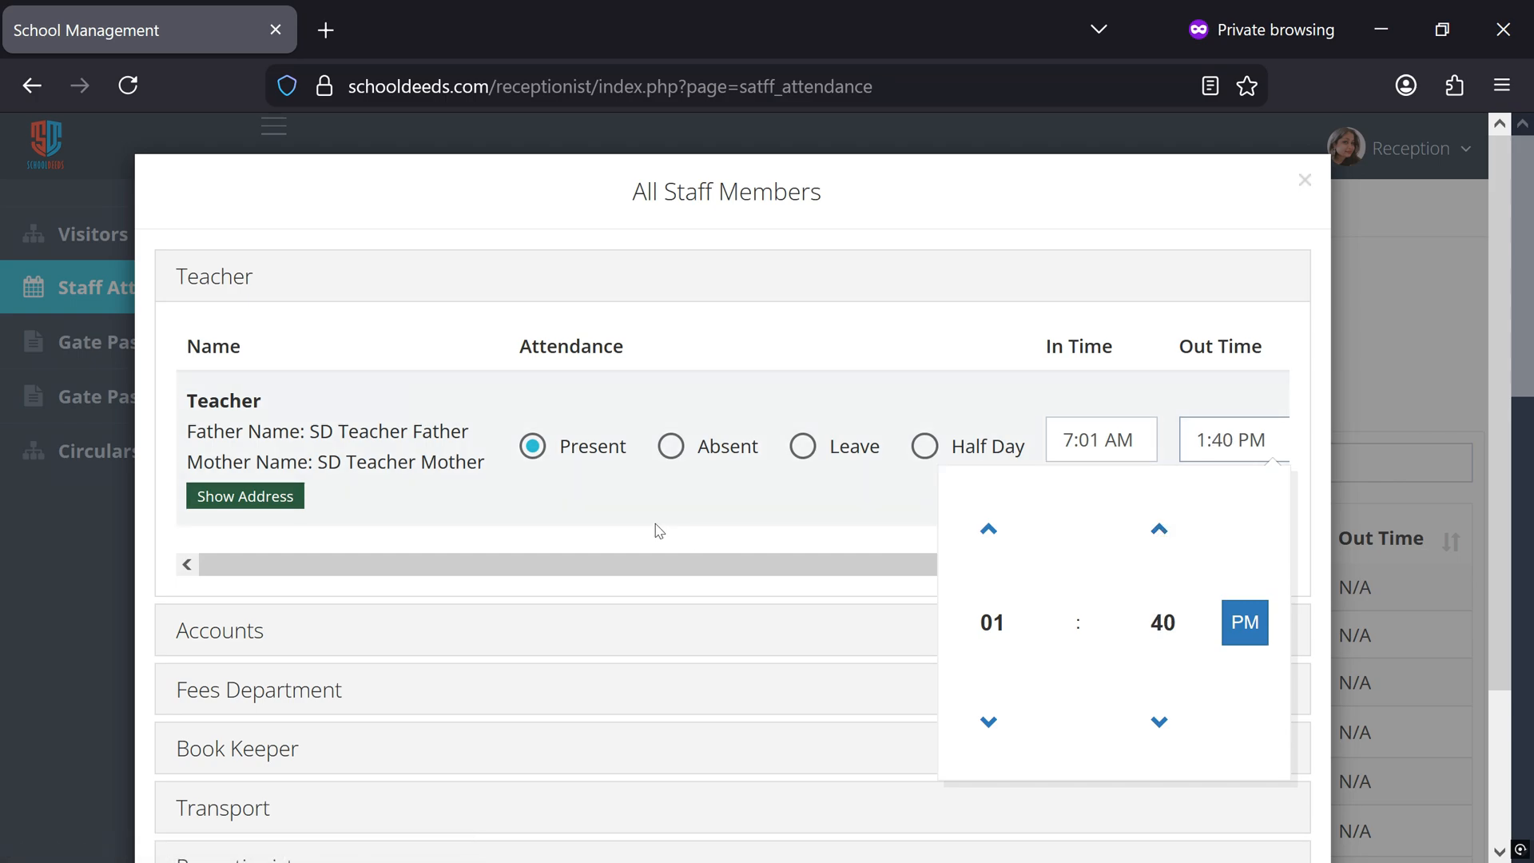
pyautogui.click(782, 505)
# Set the receptionist's Out Time to 2:07 PM, save the updated attendance and reload the page
pyautogui.scroll(-3, 603, 517)
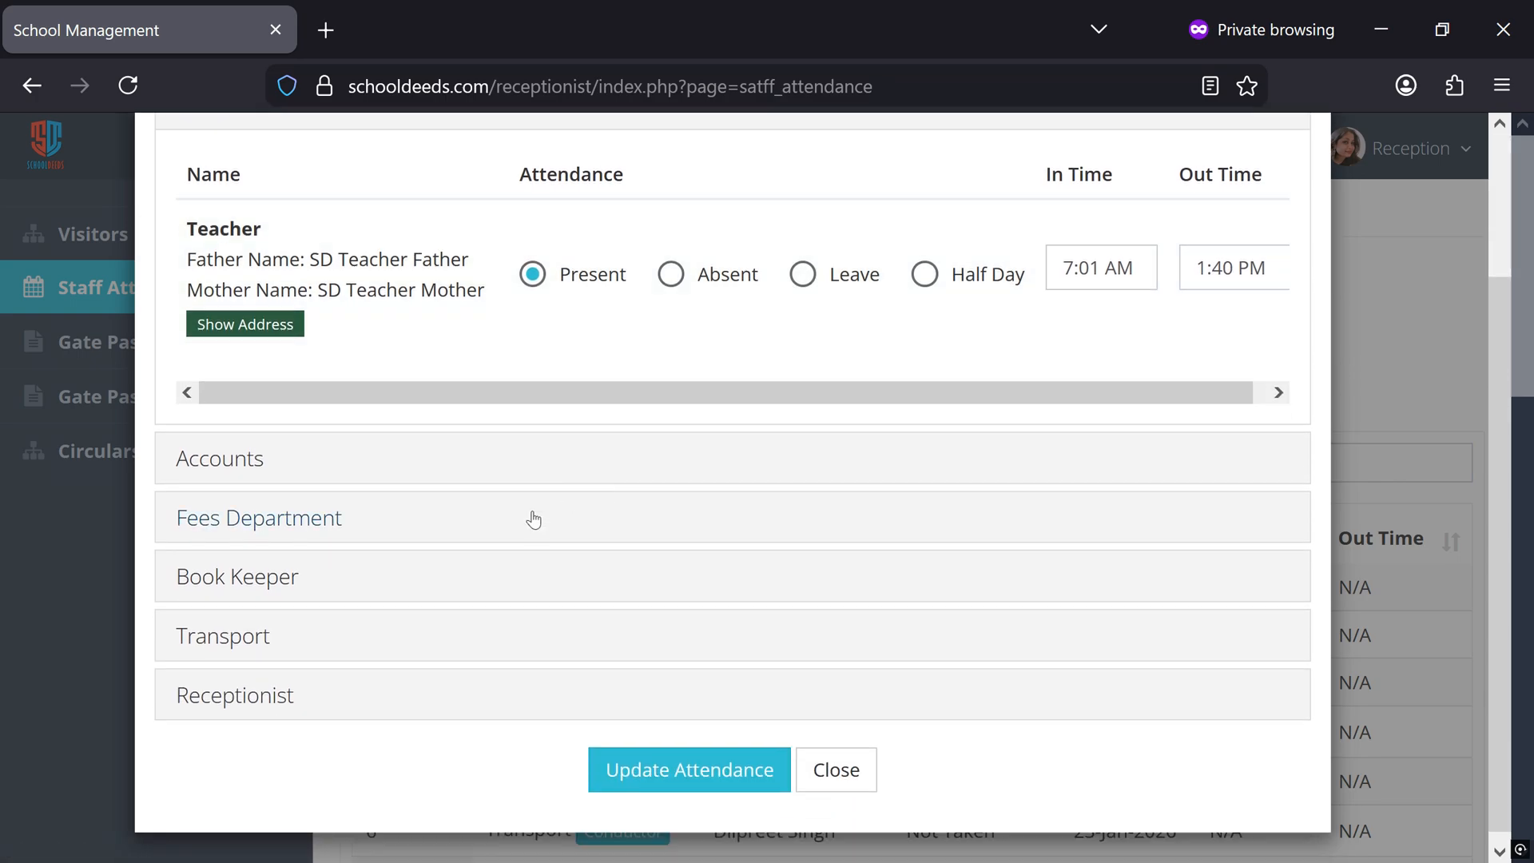
pyautogui.click(229, 681)
pyautogui.scroll(-4, 230, 681)
pyautogui.click(1234, 553)
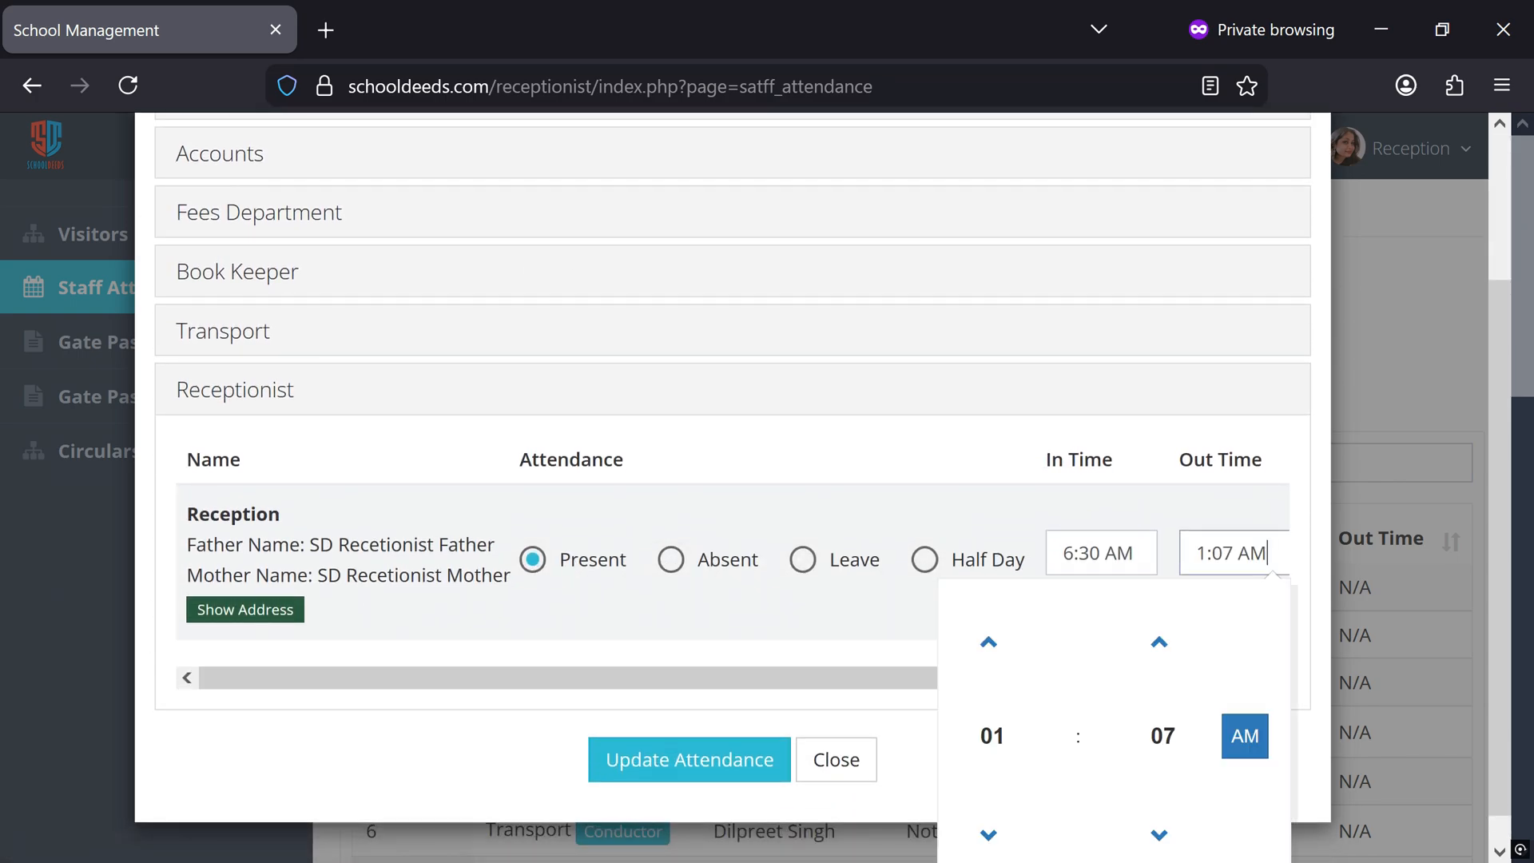
pyautogui.click(989, 641)
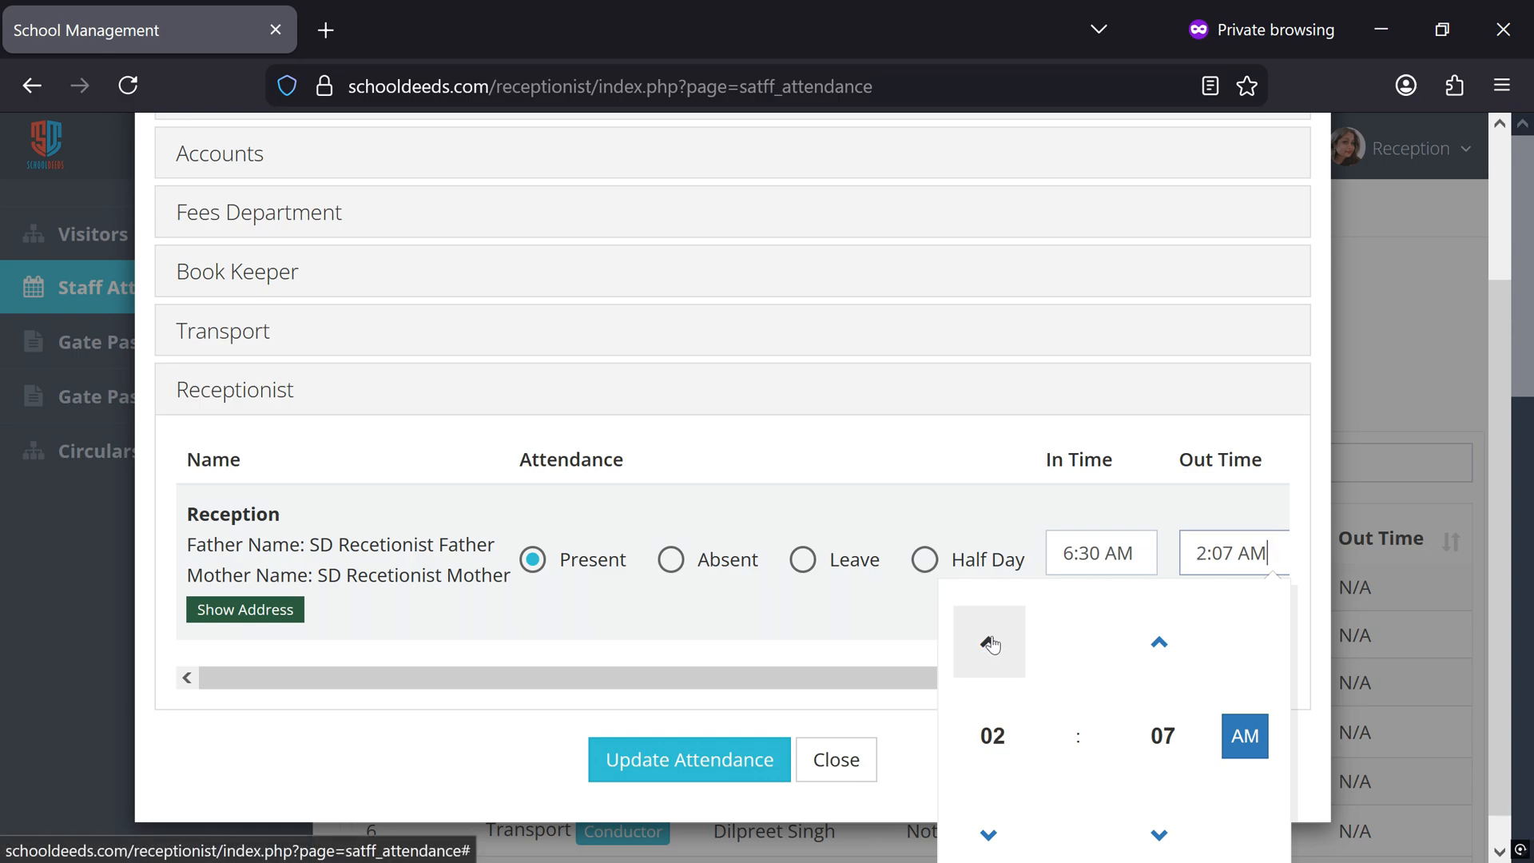
pyautogui.click(1245, 735)
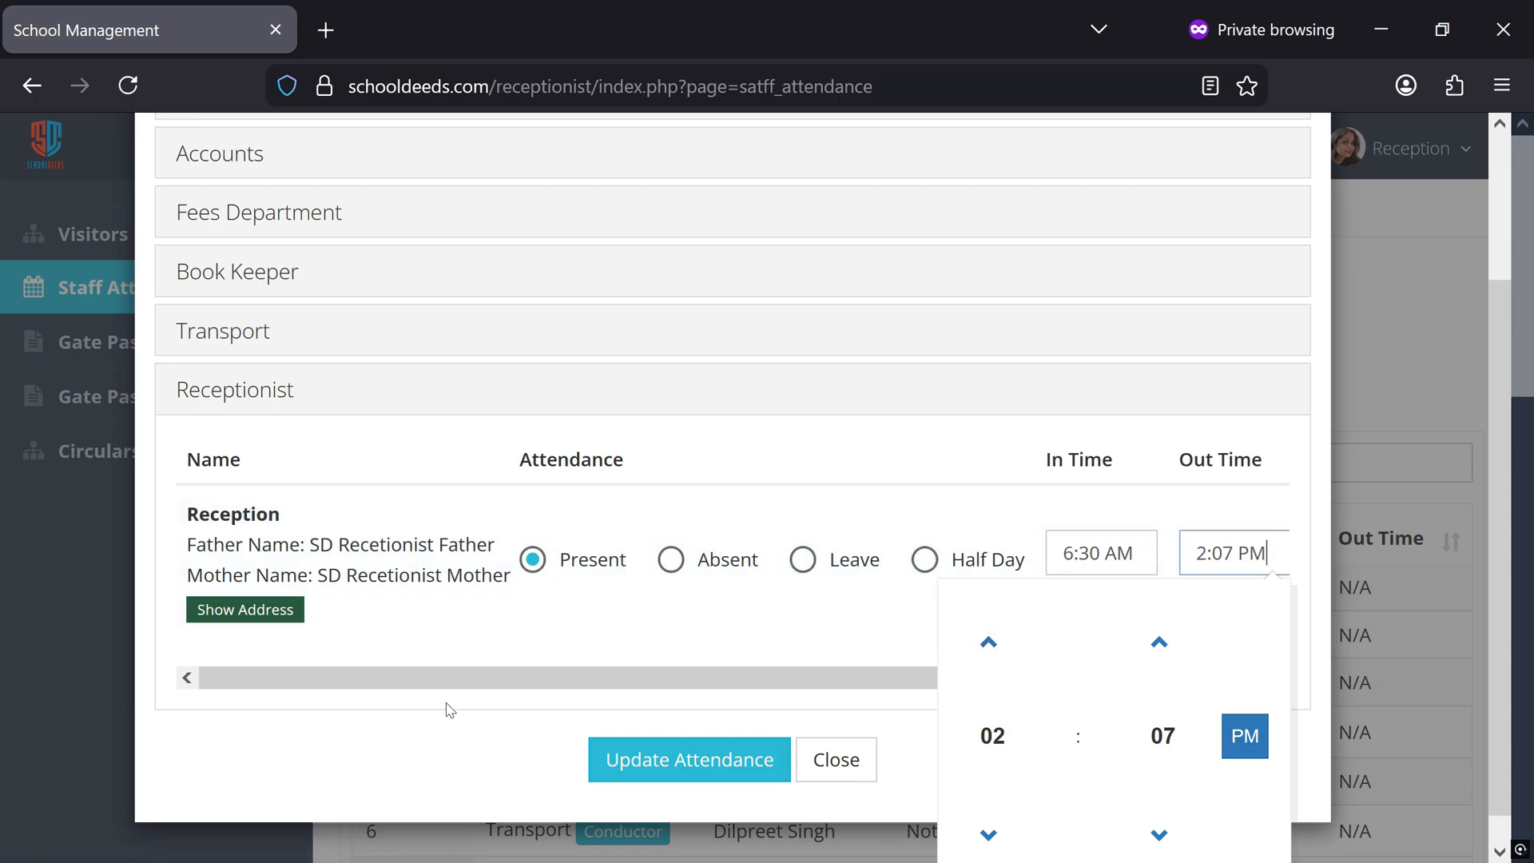
pyautogui.click(448, 706)
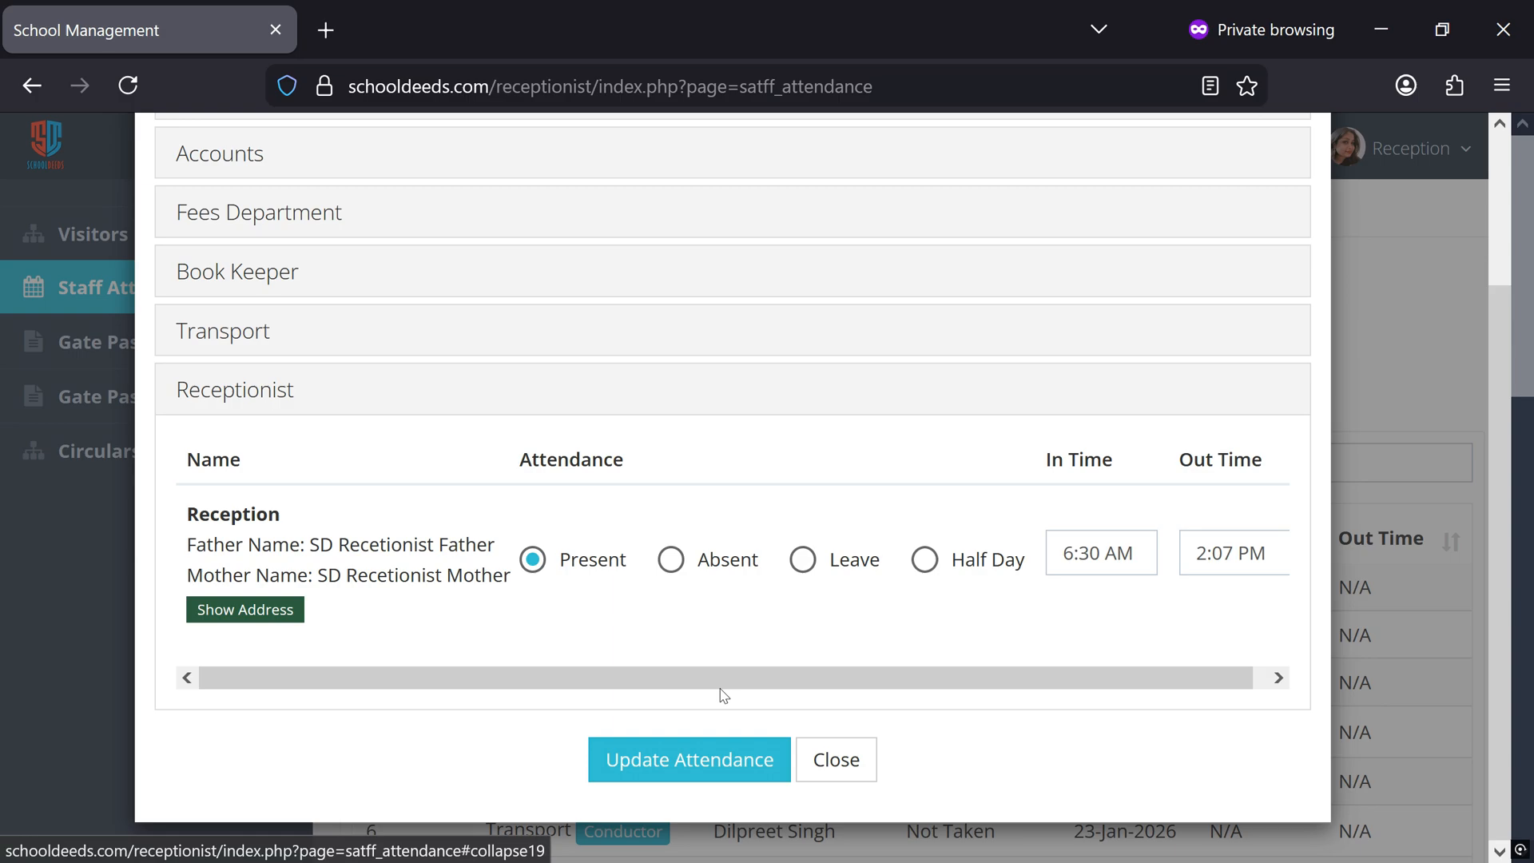
pyautogui.click(681, 760)
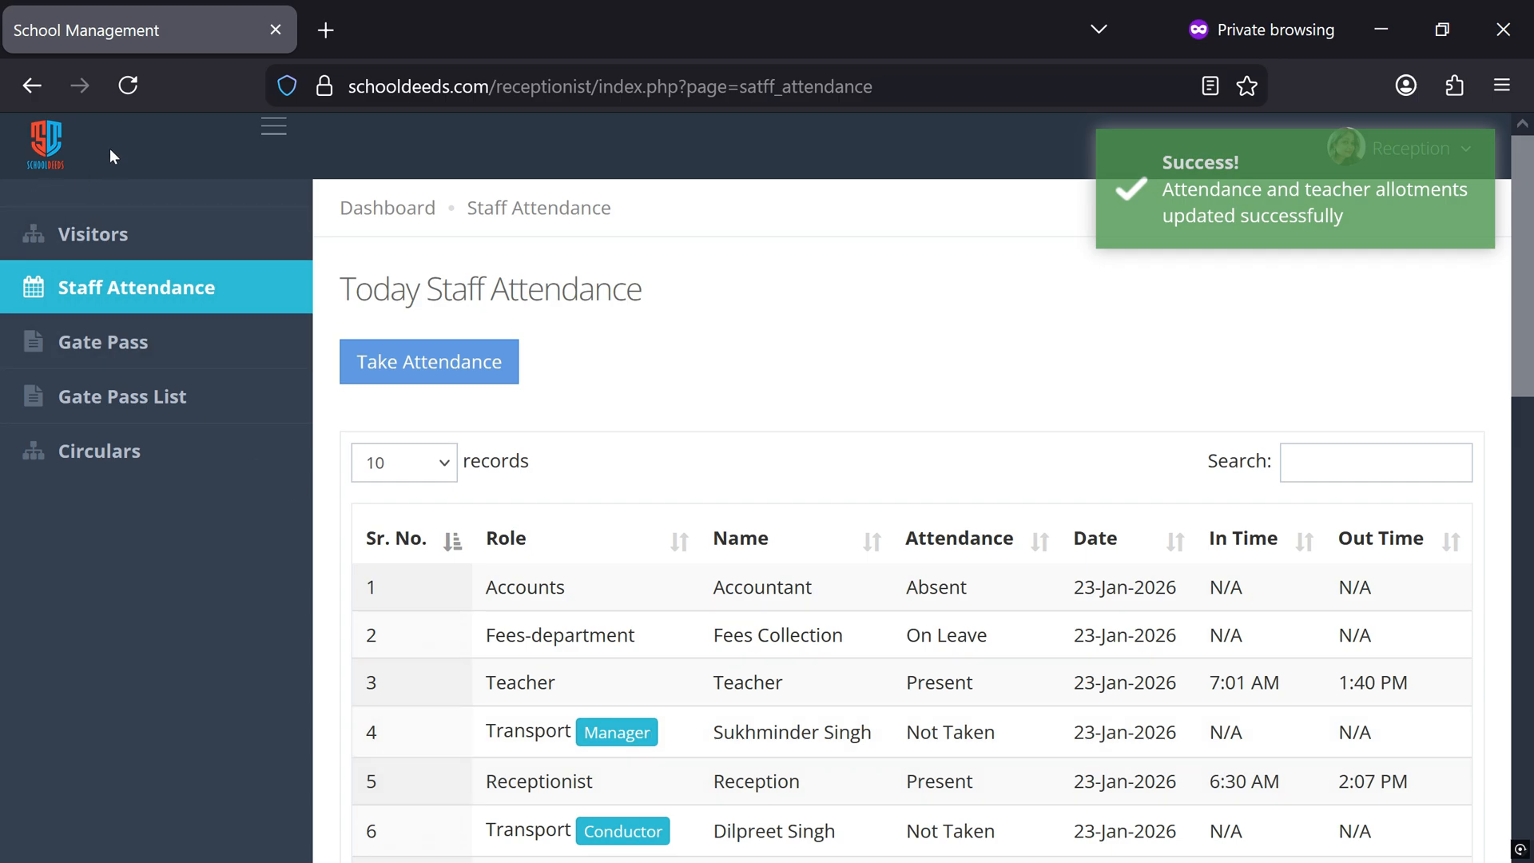
pyautogui.click(128, 89)
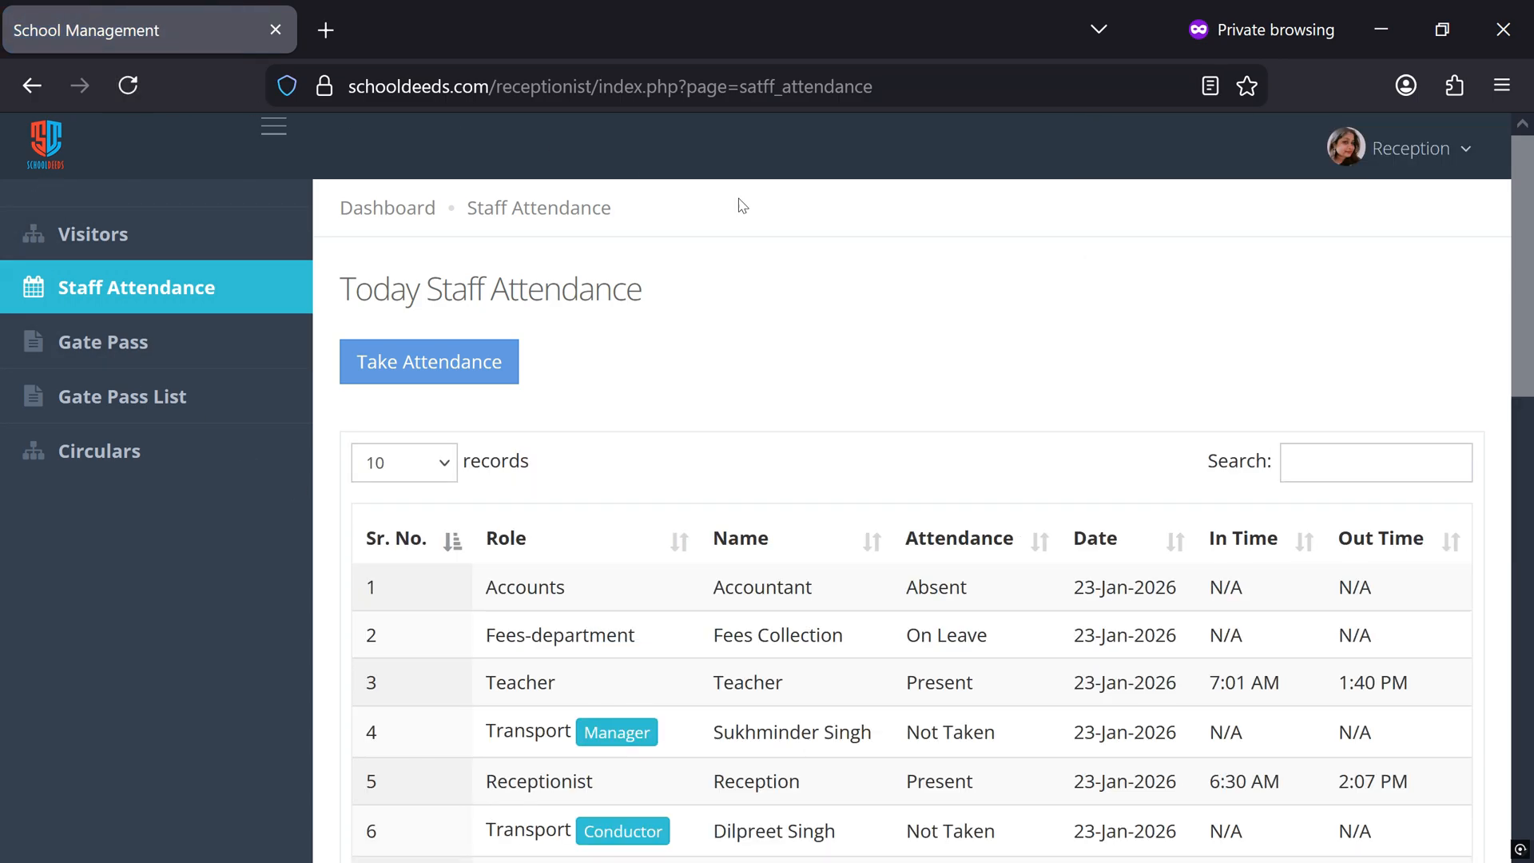
# Review the 23-Jan-26 attendance details for the teacher, receptionist, book keeper and accounts groups, closing the details when done
pyautogui.scroll(-3, 1274, 539)
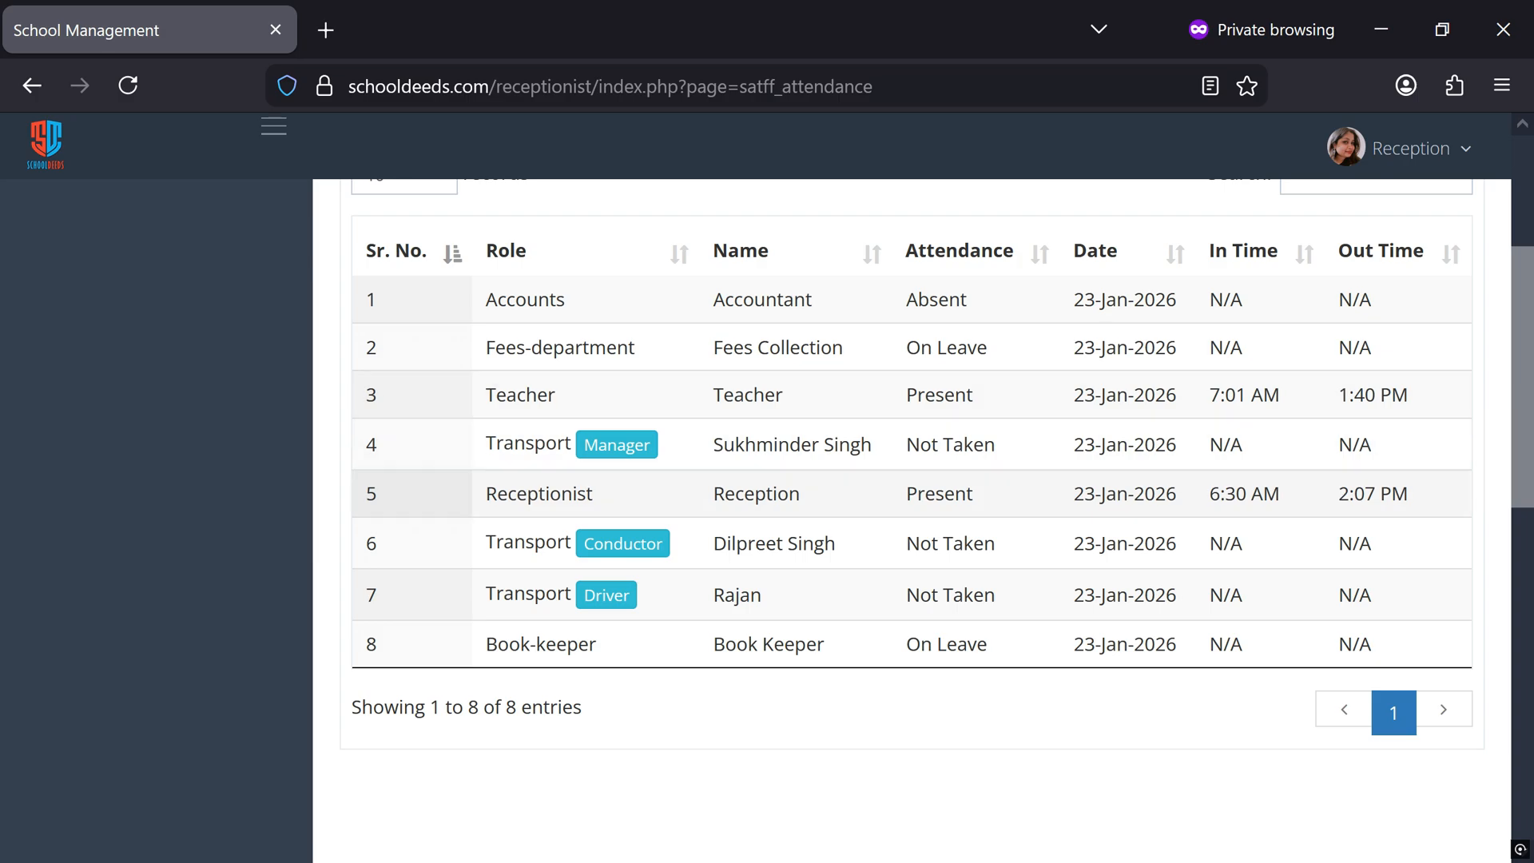
pyautogui.scroll(-8, 1232, 642)
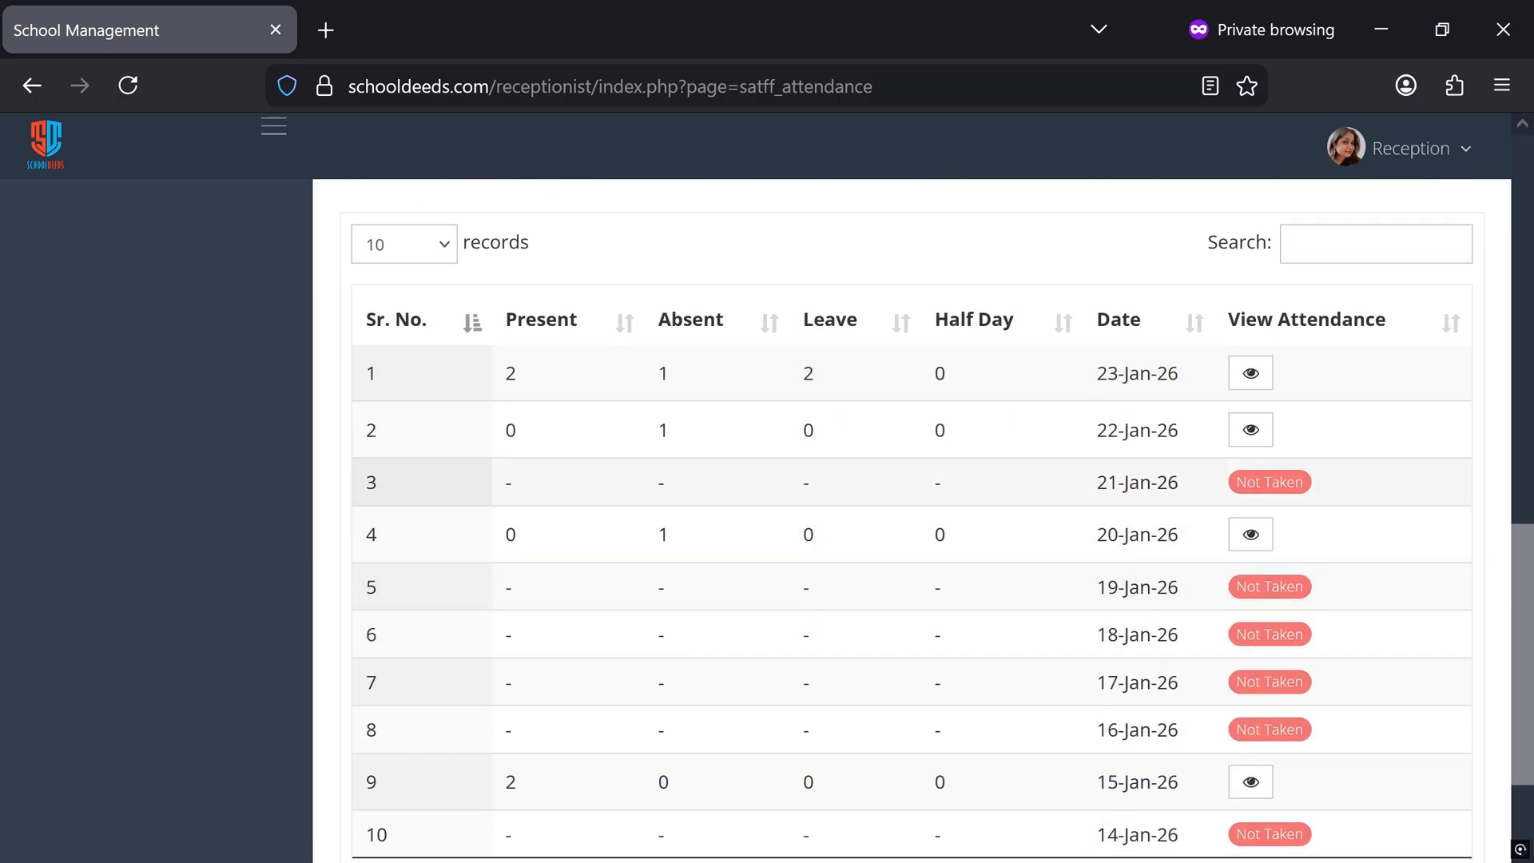
pyautogui.click(1251, 382)
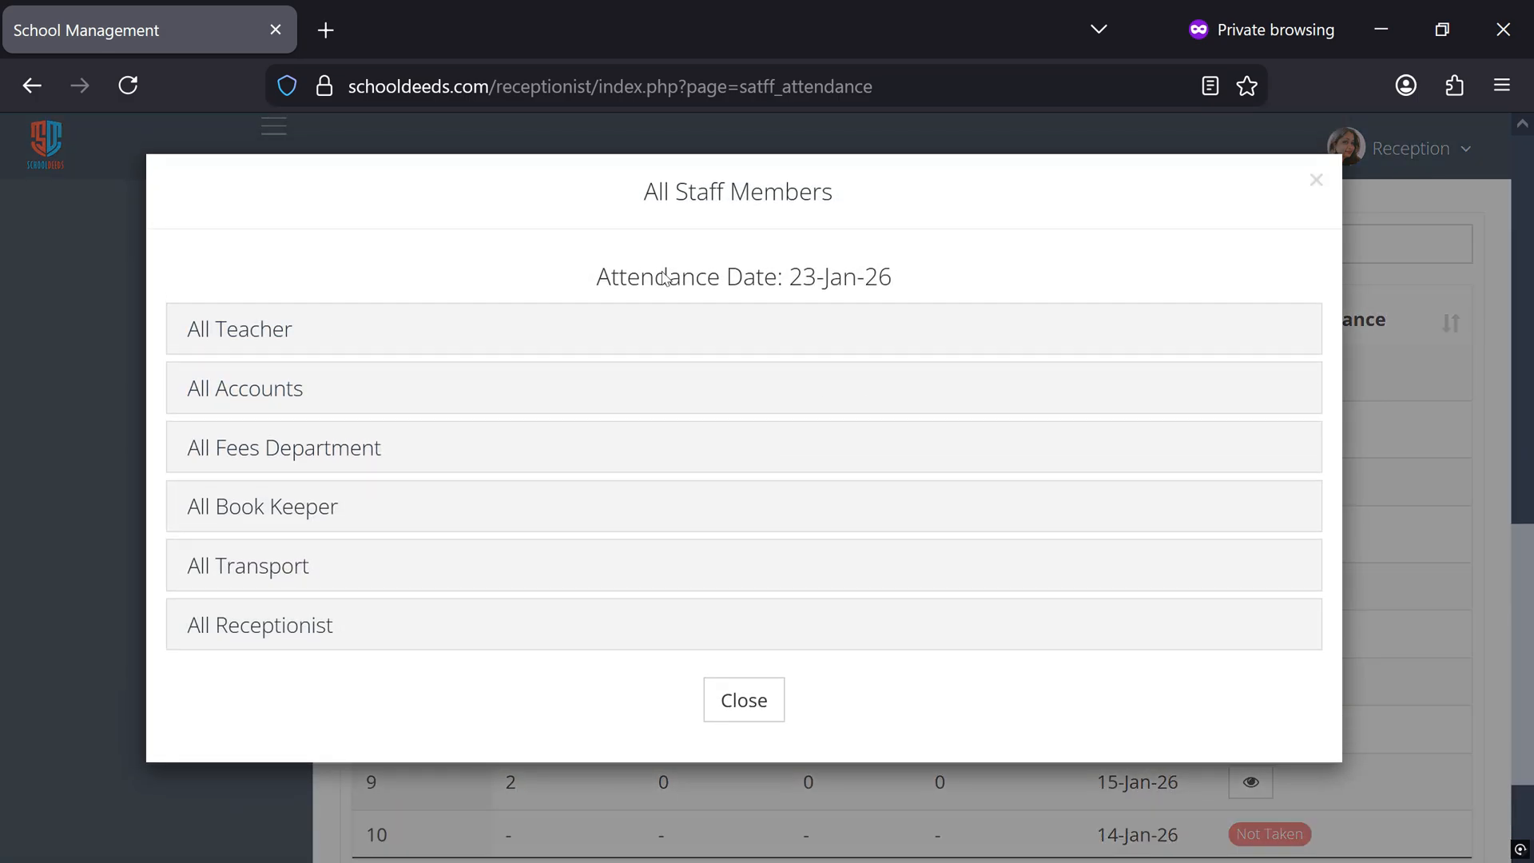
pyautogui.click(253, 334)
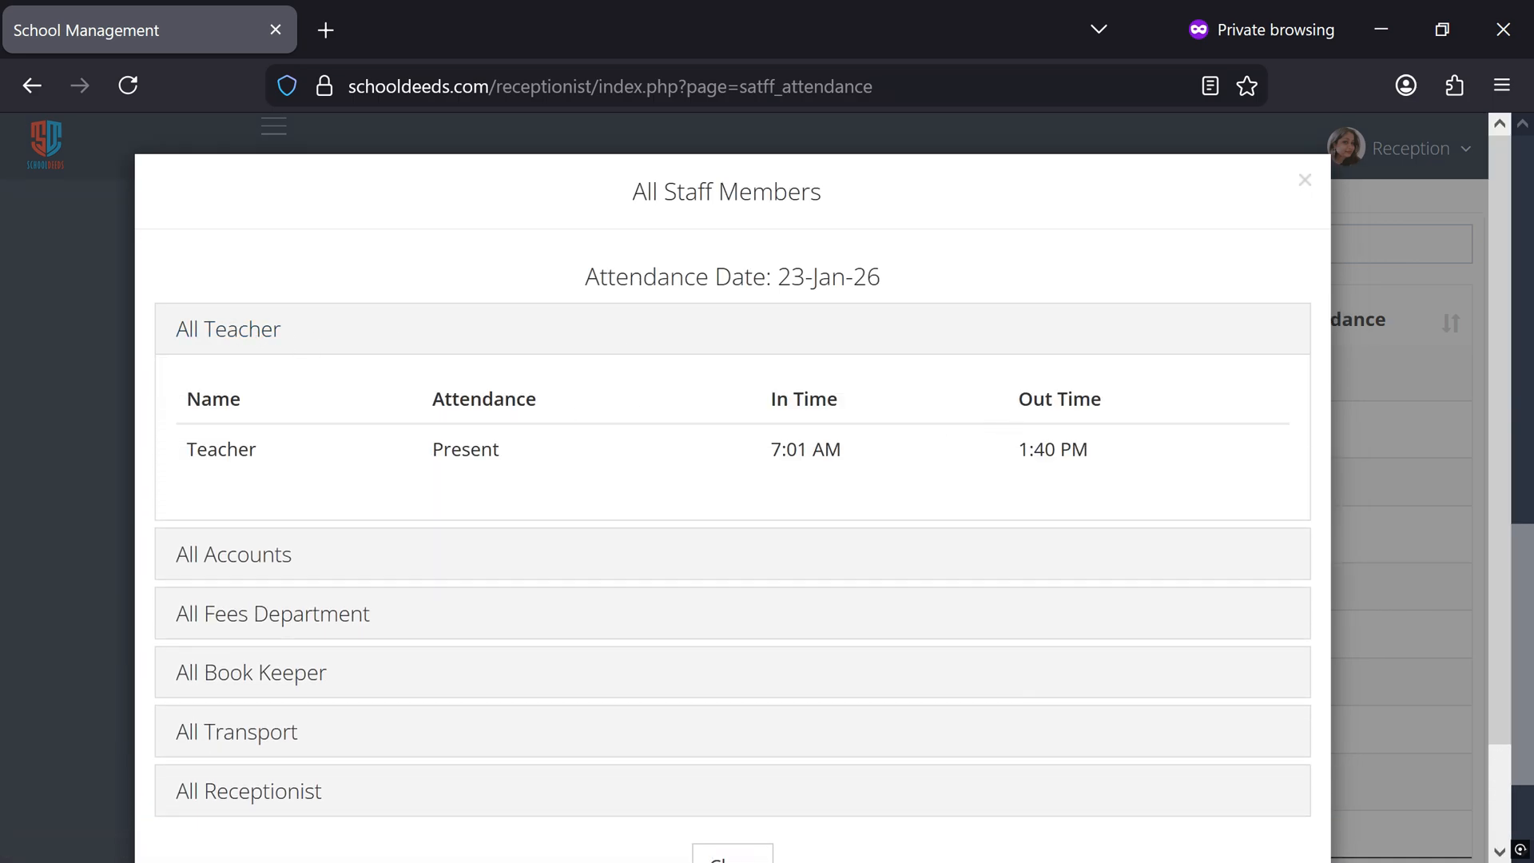
pyautogui.scroll(-2, 463, 545)
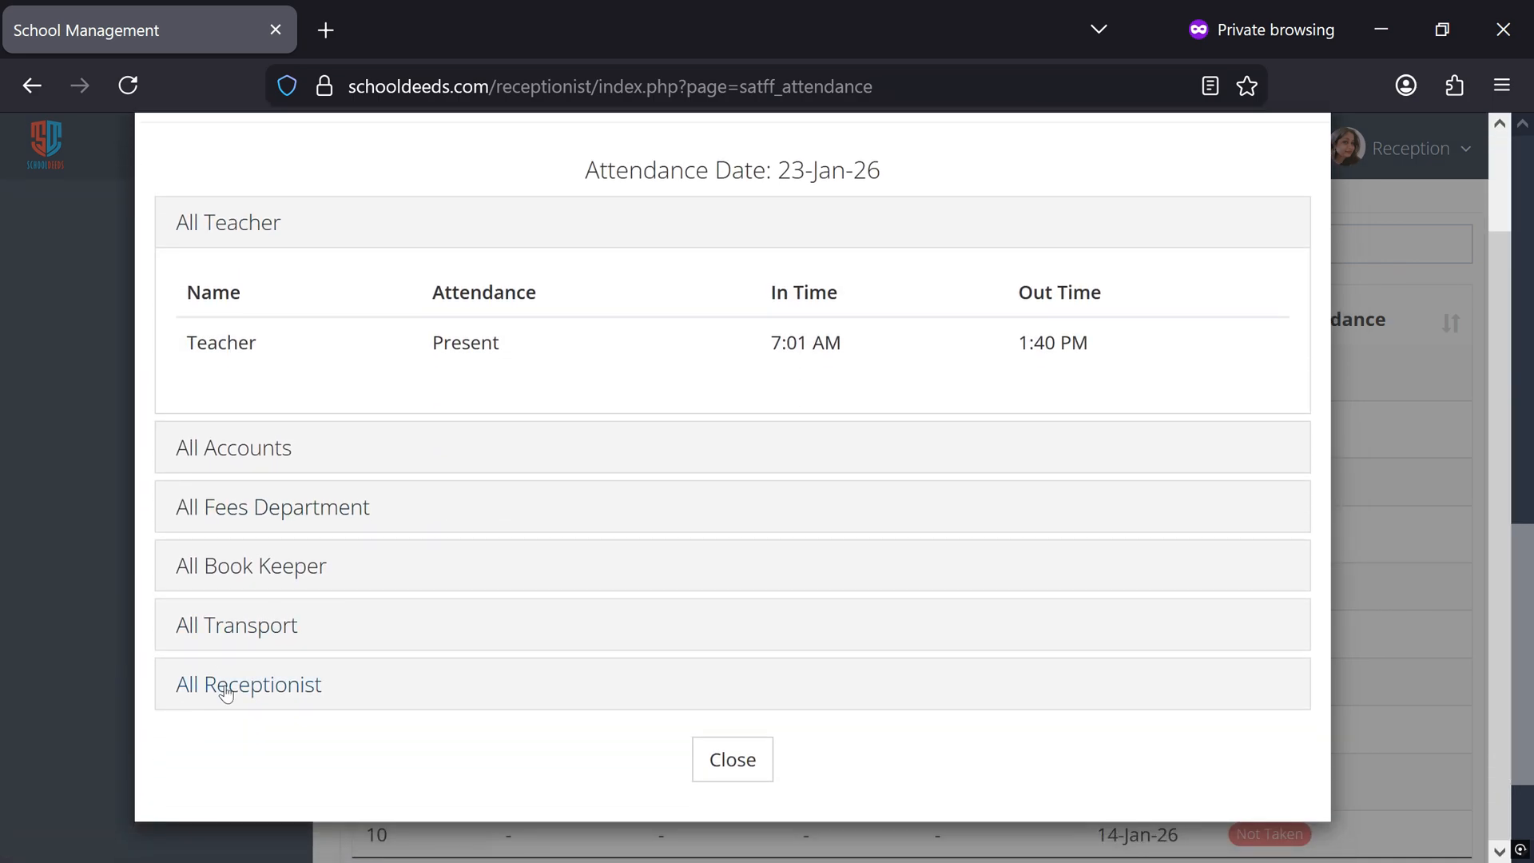
pyautogui.click(224, 687)
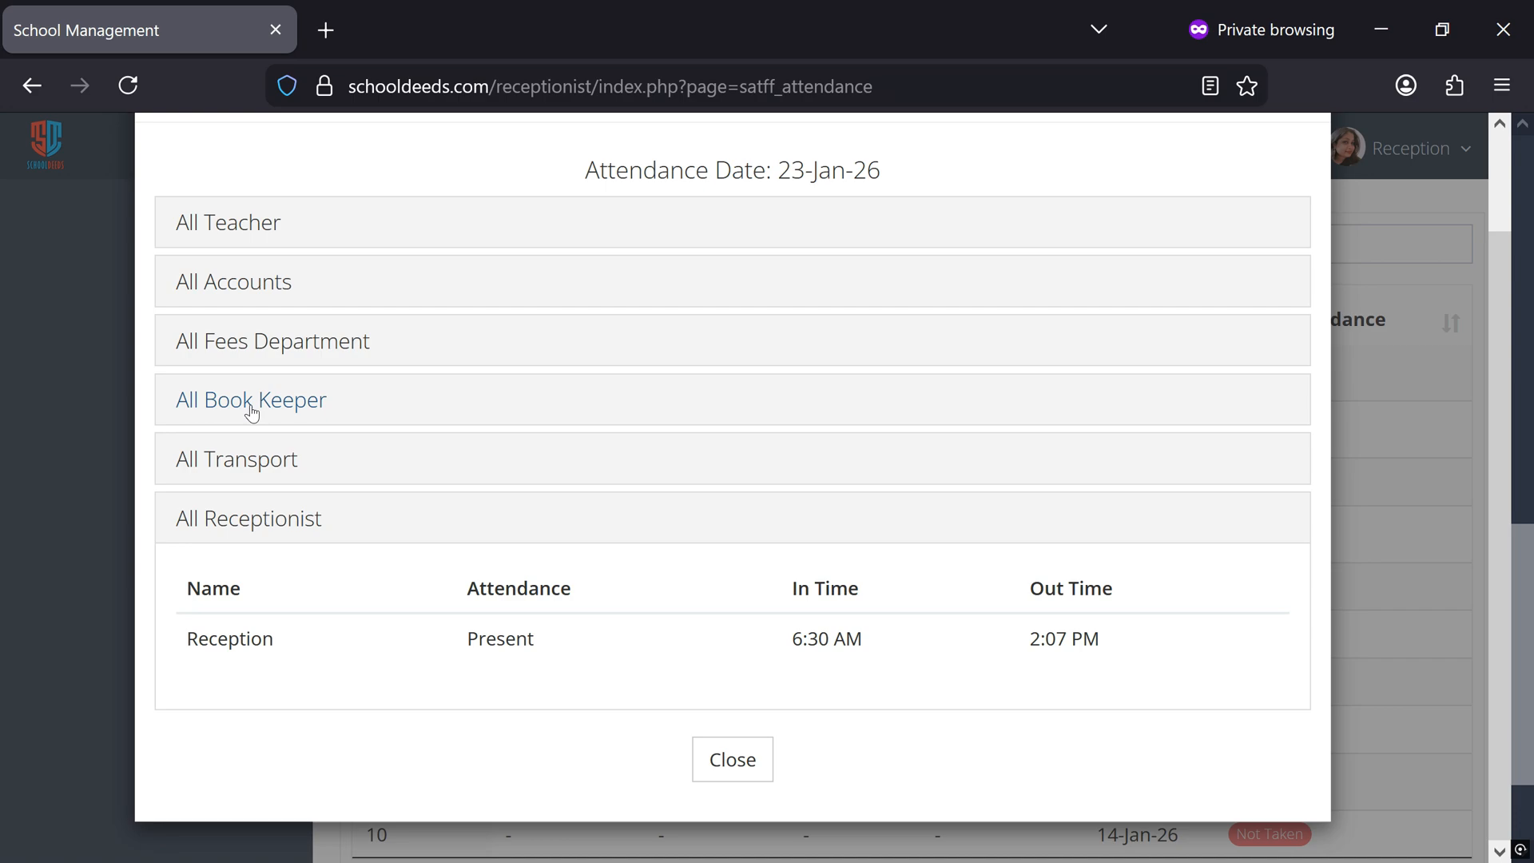
pyautogui.click(250, 409)
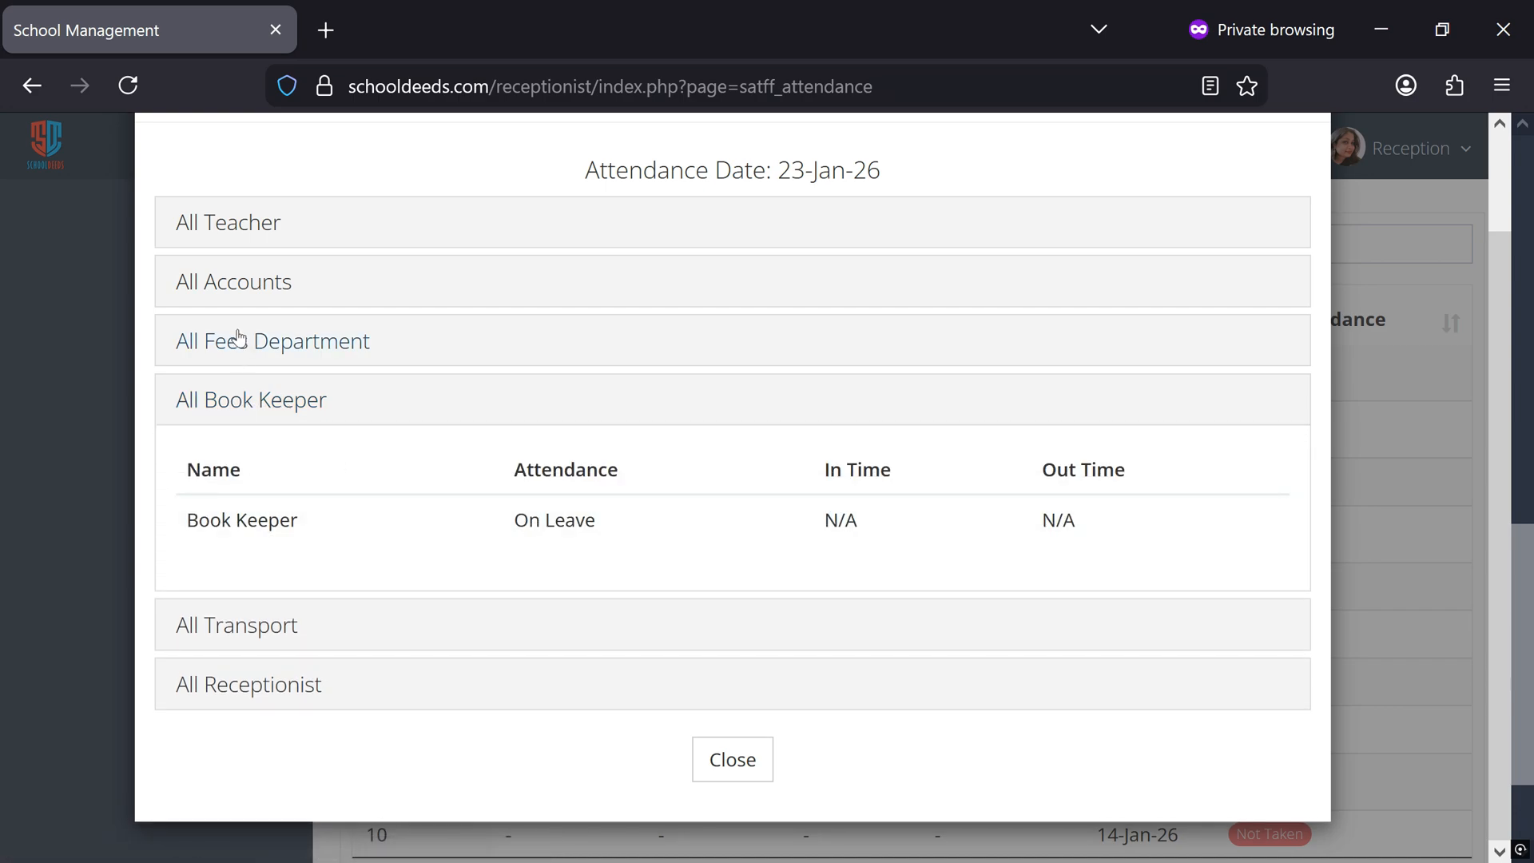
pyautogui.click(233, 290)
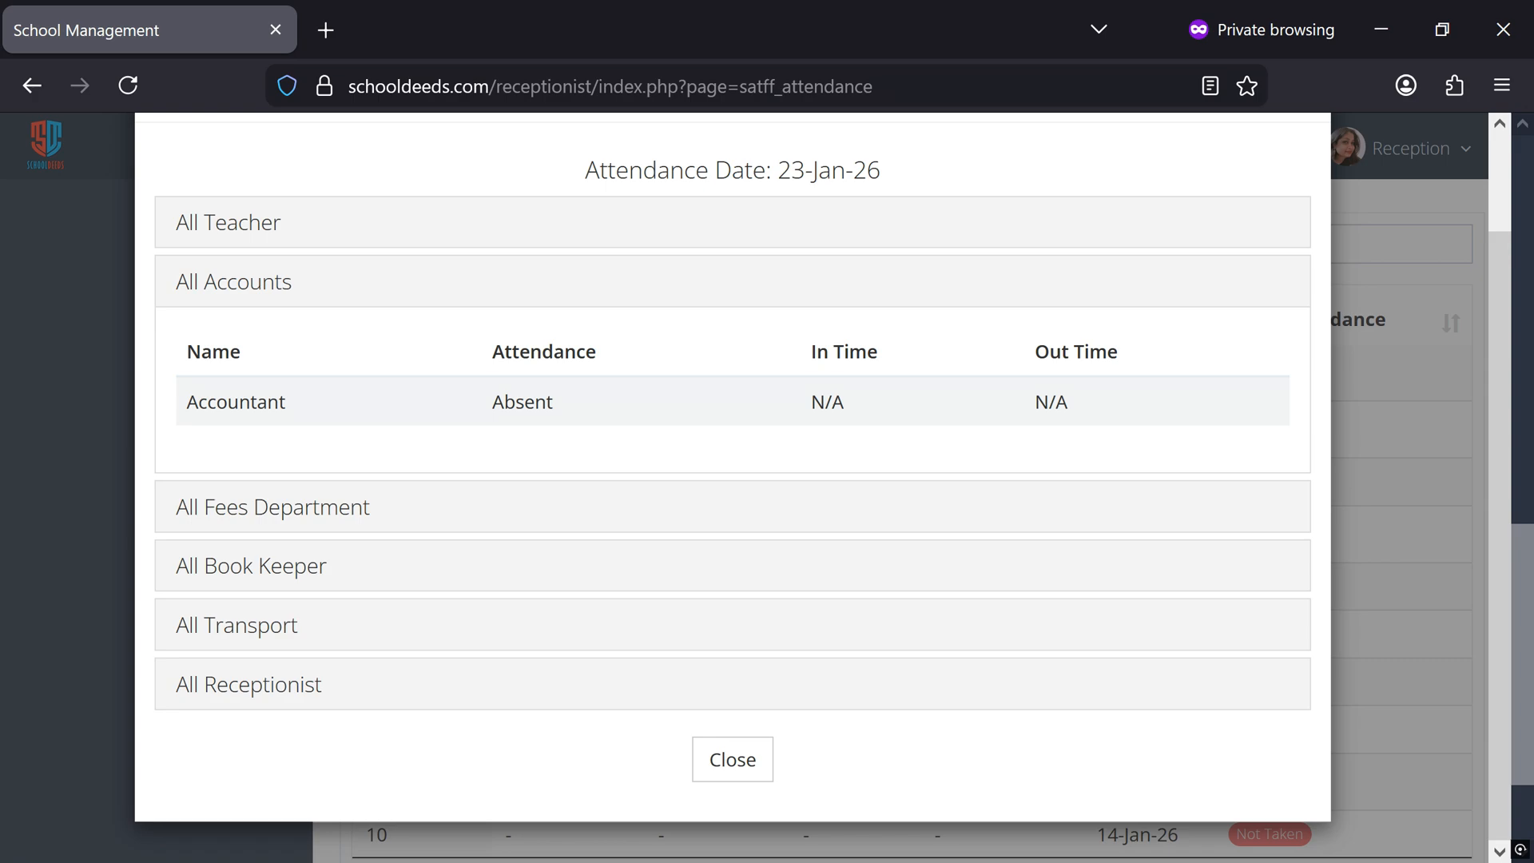
pyautogui.click(733, 768)
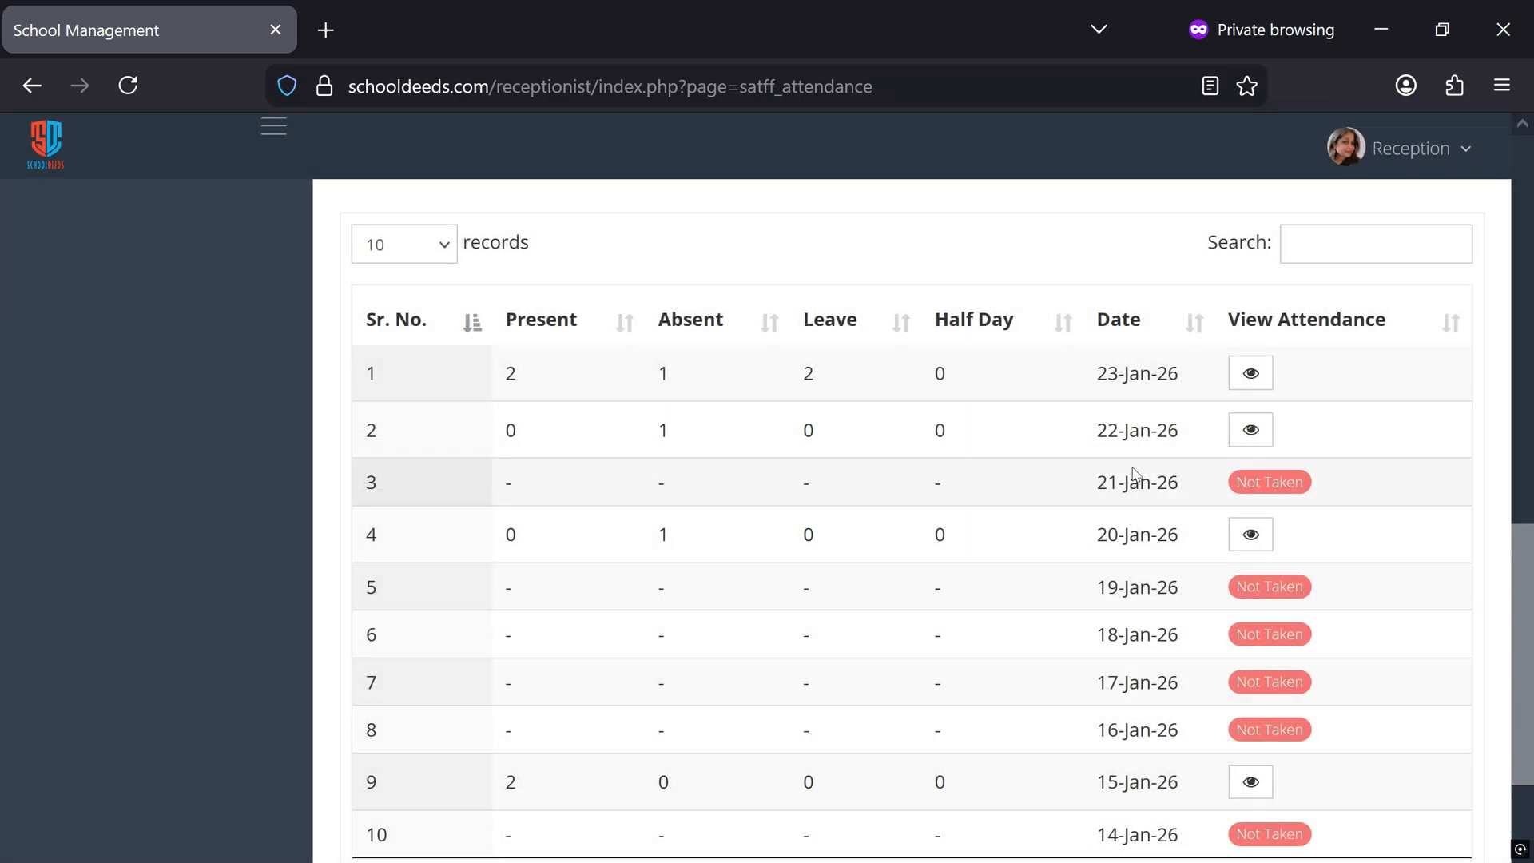
# Browse the older staff attendance history page by page, up to page 7, checking for holiday and untaken days
pyautogui.scroll(-3, 1137, 474)
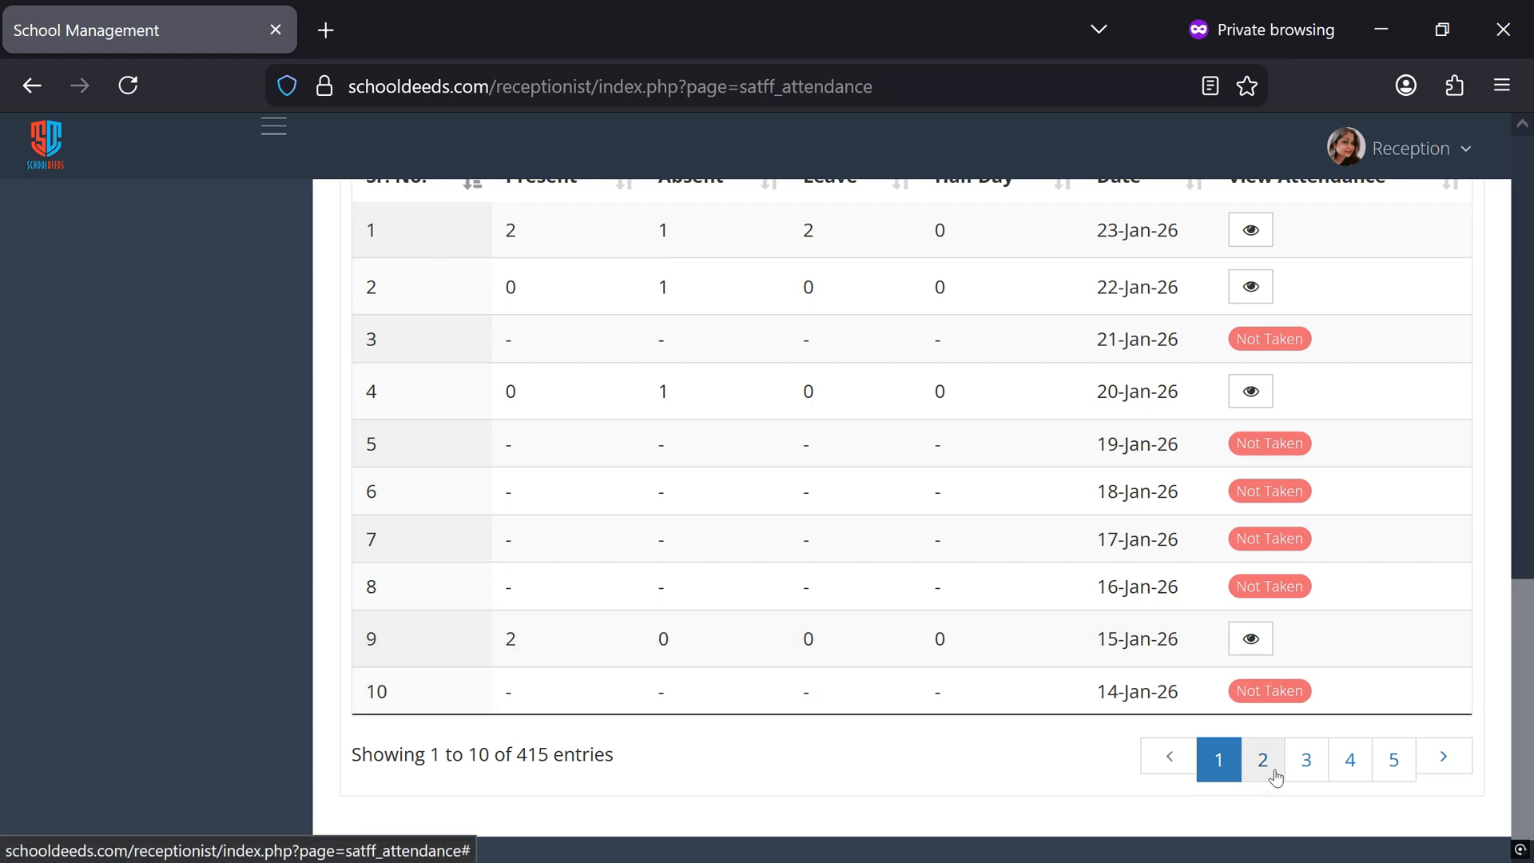
pyautogui.click(1264, 765)
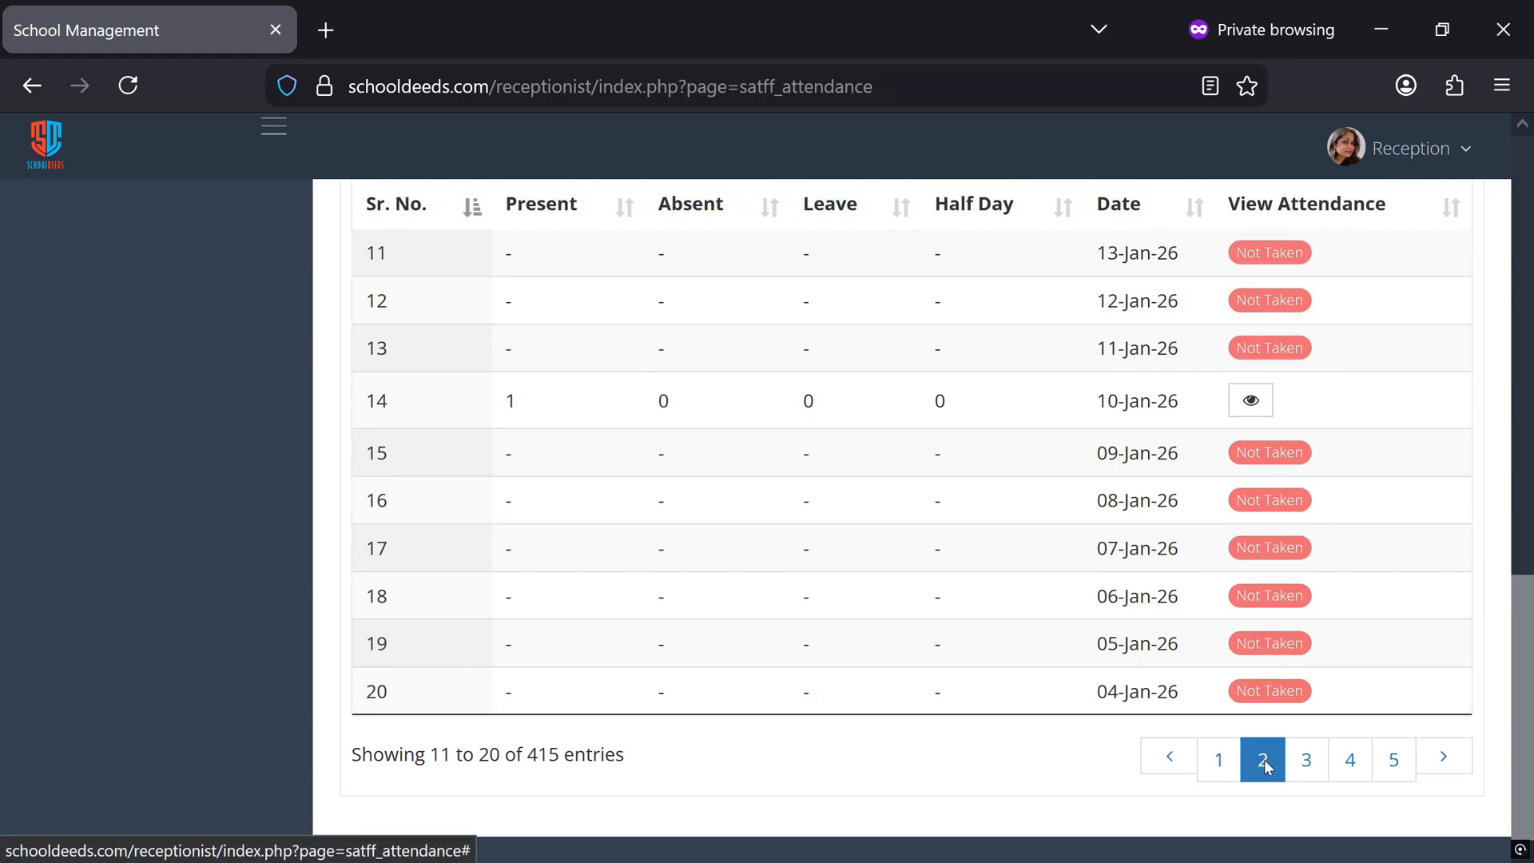
pyautogui.click(1310, 760)
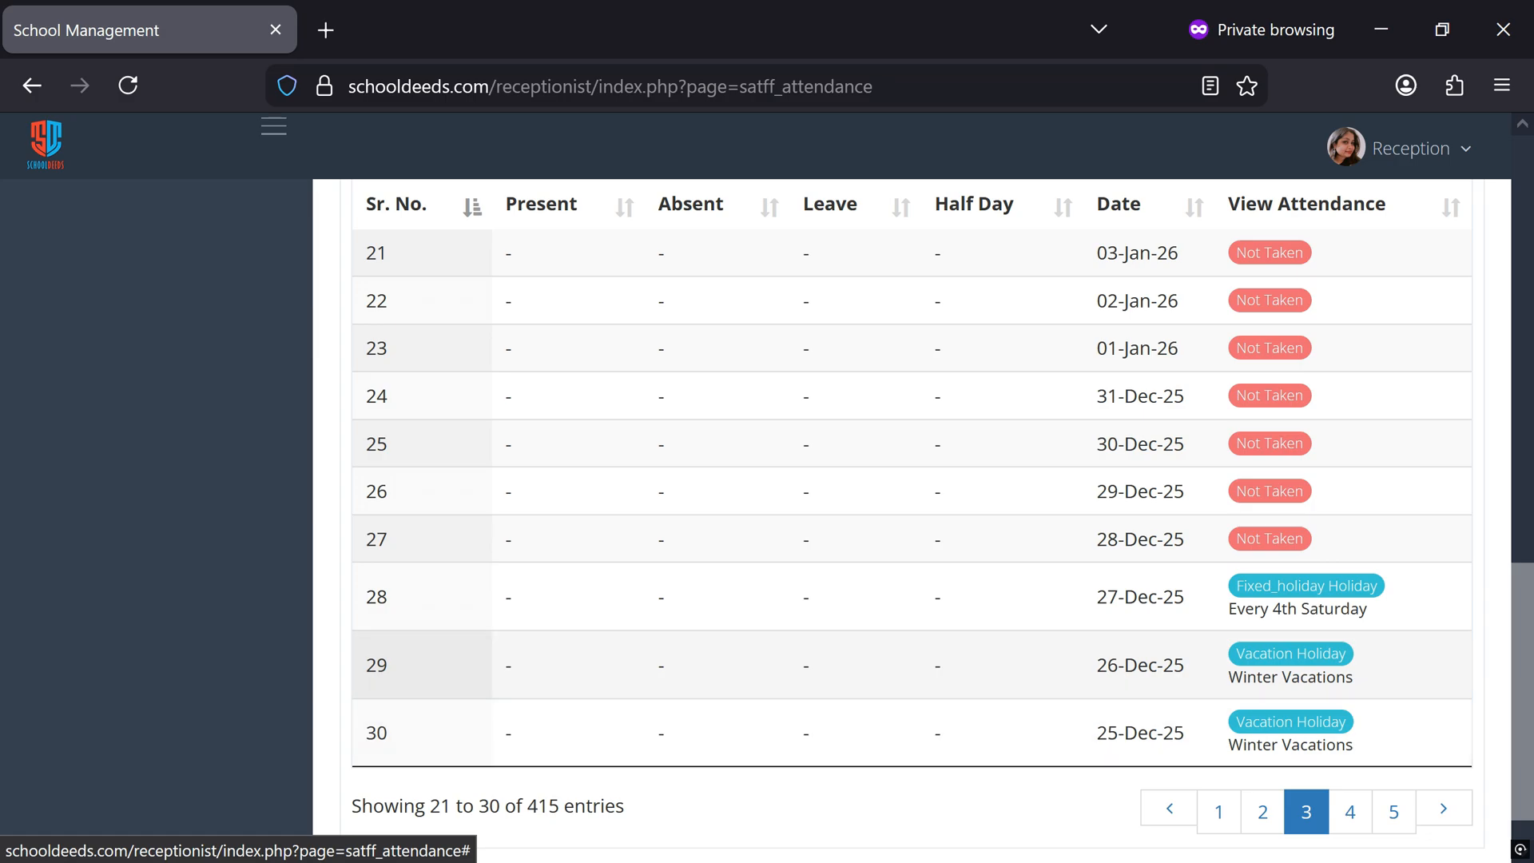
pyautogui.click(1352, 815)
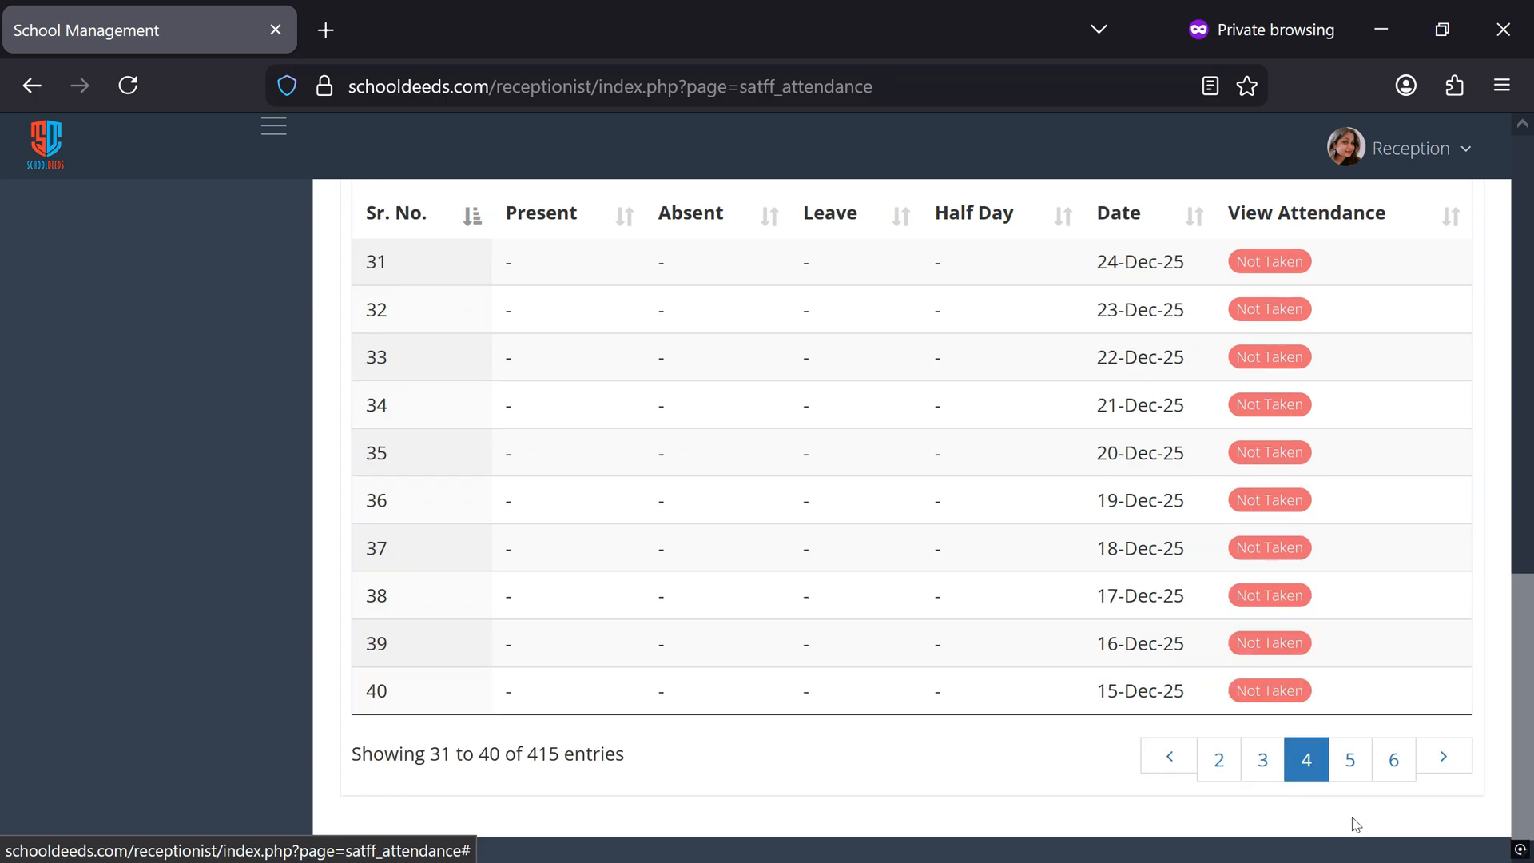
pyautogui.click(1352, 757)
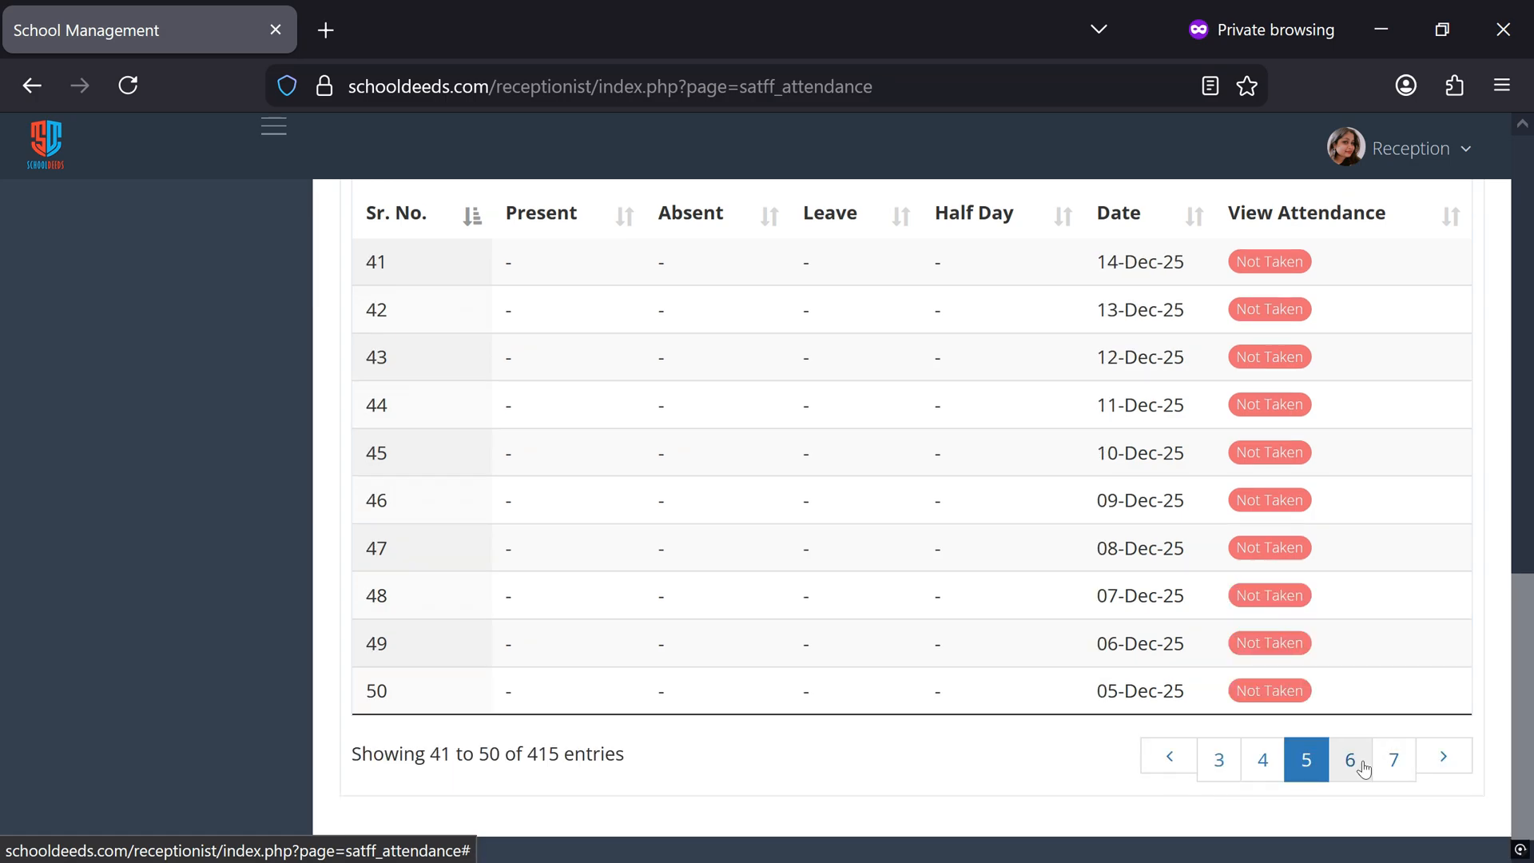
pyautogui.click(1363, 763)
pyautogui.click(1358, 760)
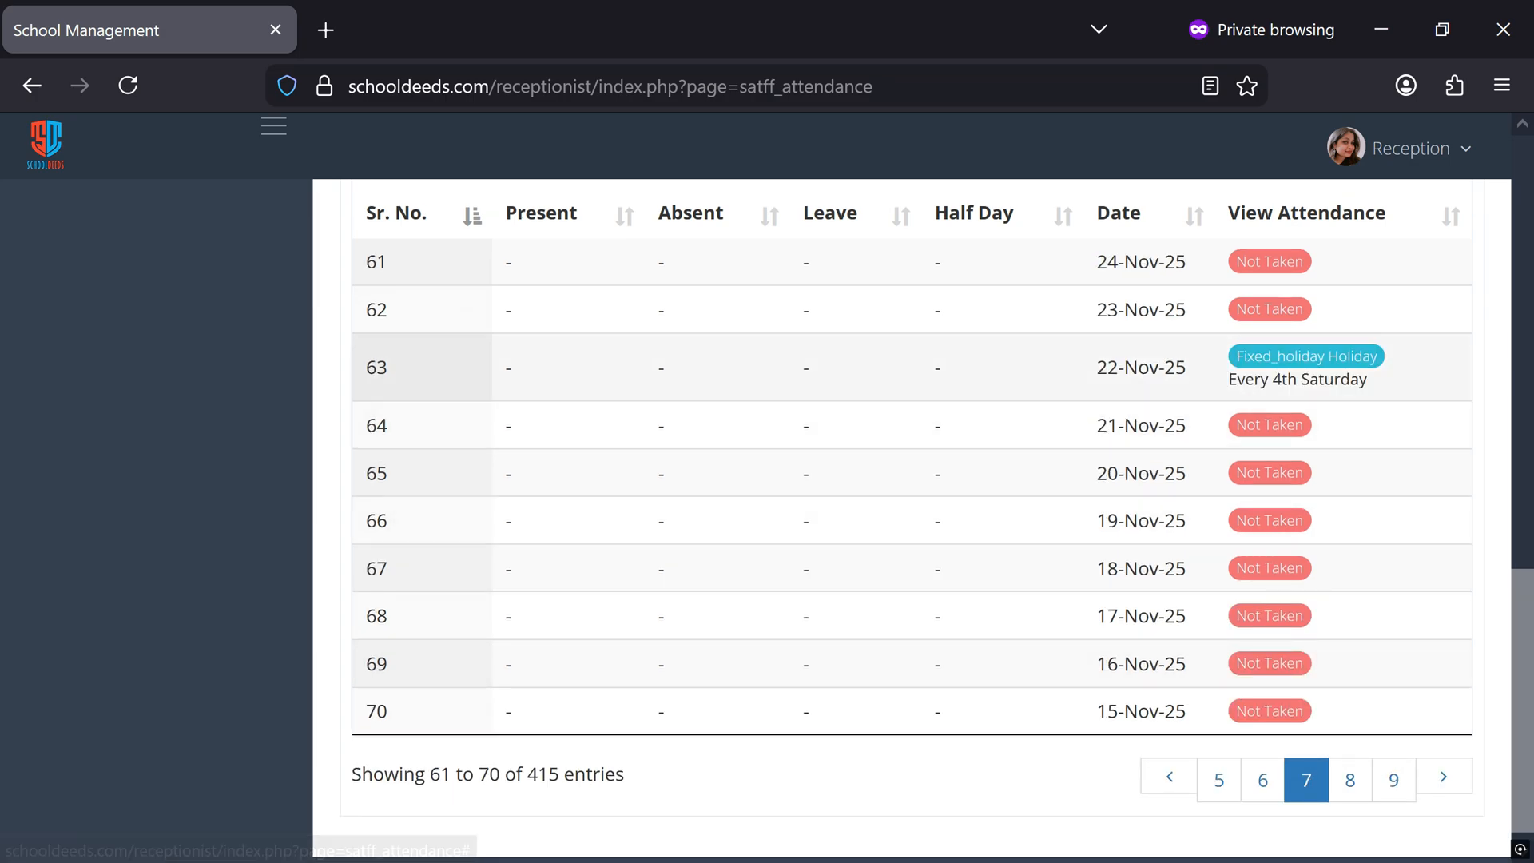